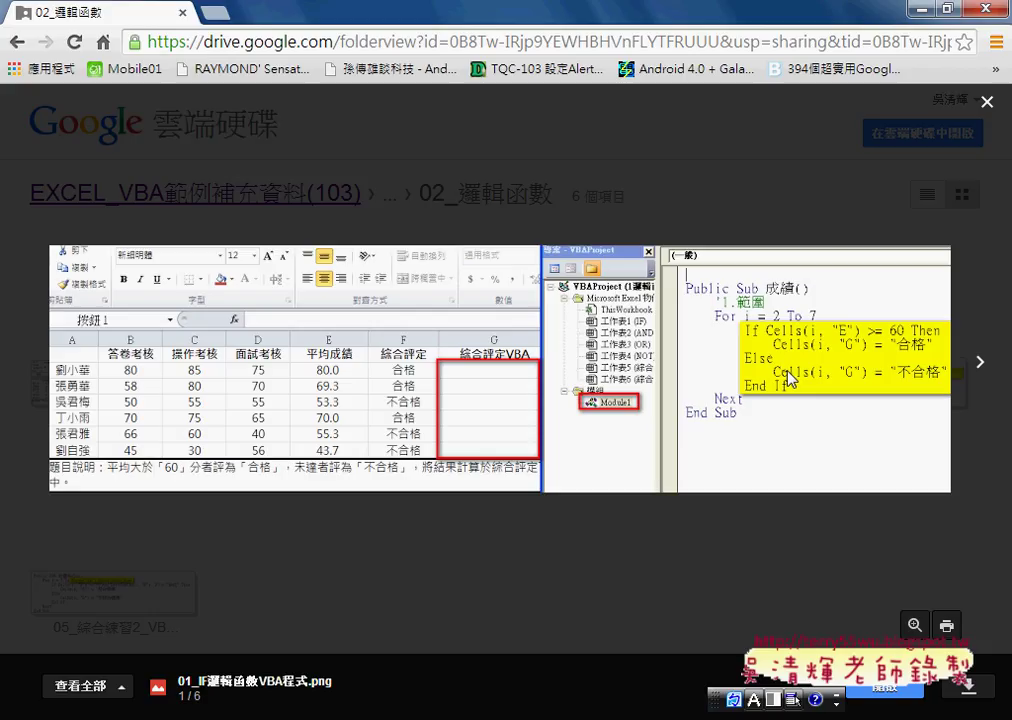
# Step the Drive preview forward to image 4 of 6, the weight-change VBA code
pyautogui.click(980, 362)
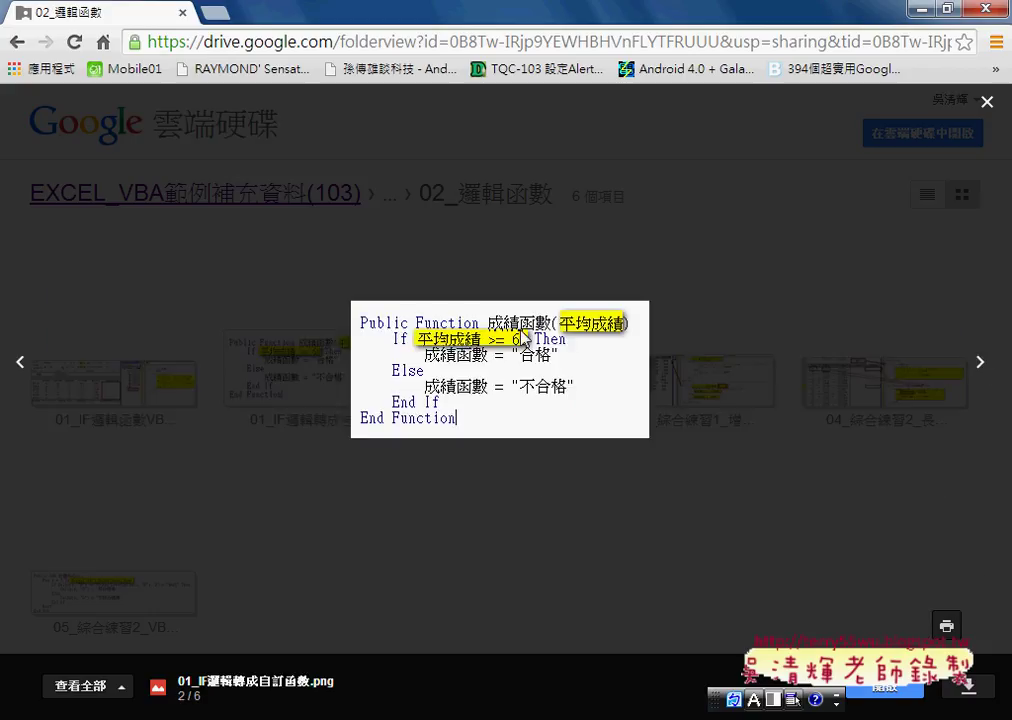
pyautogui.click(981, 368)
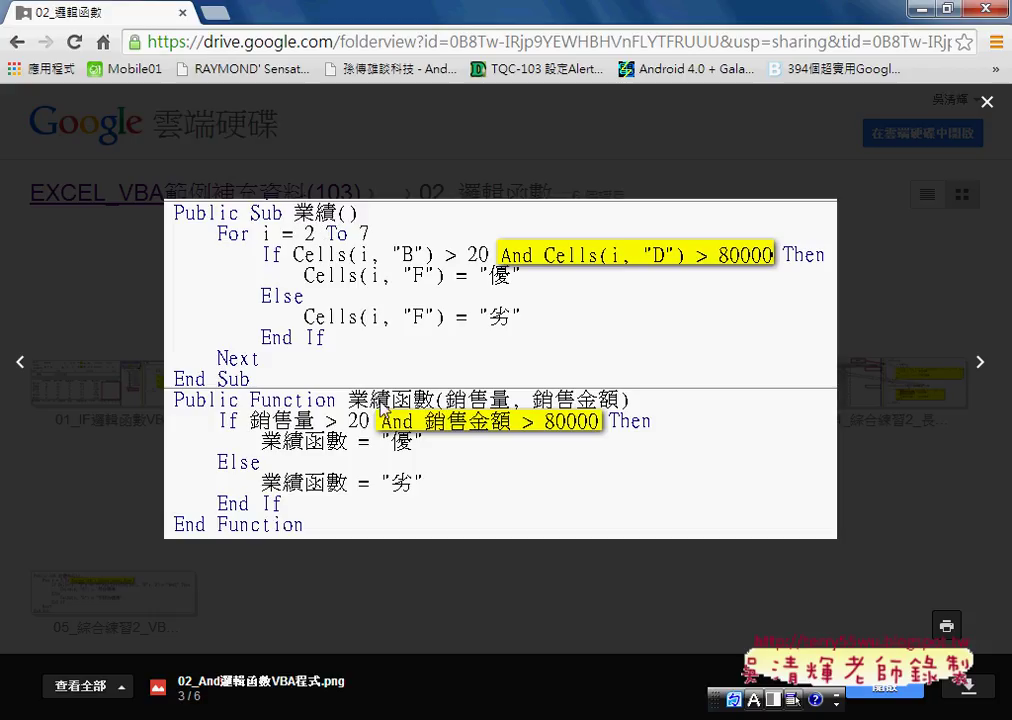
pyautogui.click(980, 364)
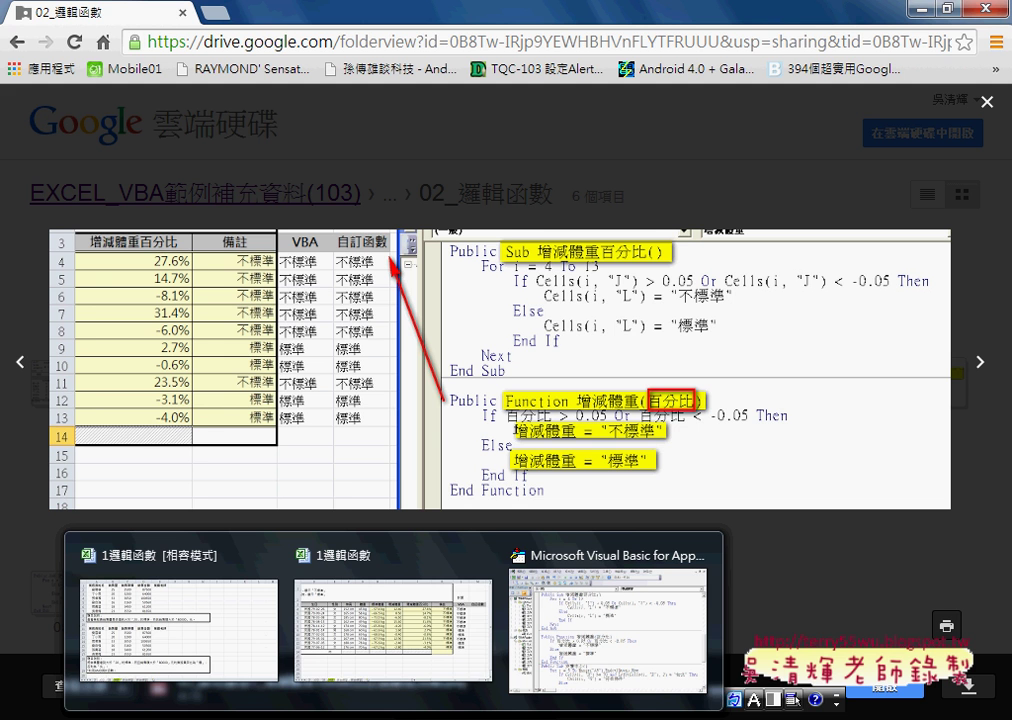
# Bring the 1邏輯函數 workbook to the front and show sheet 綜合練習2
pyautogui.click(337, 510)
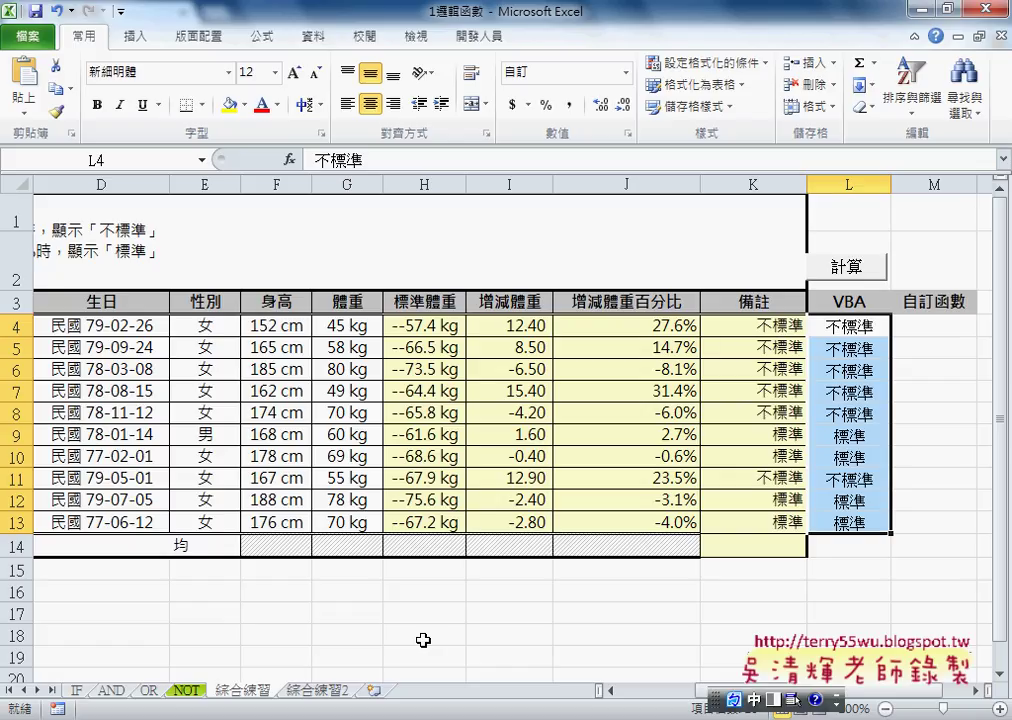
pyautogui.click(325, 692)
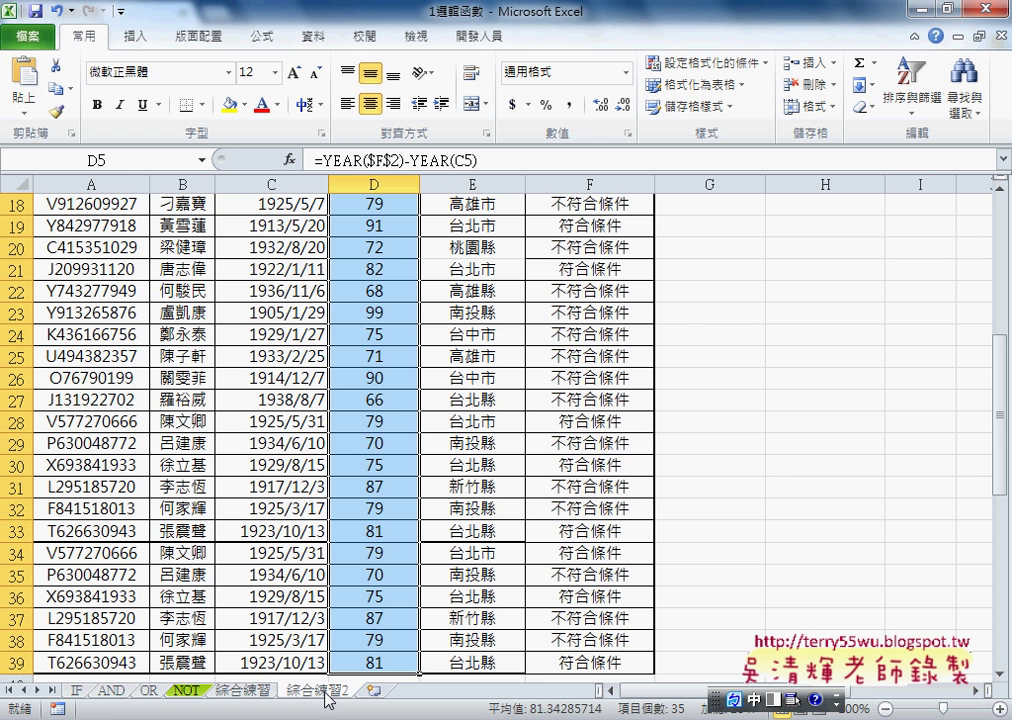
pyautogui.scroll(6, 339, 666)
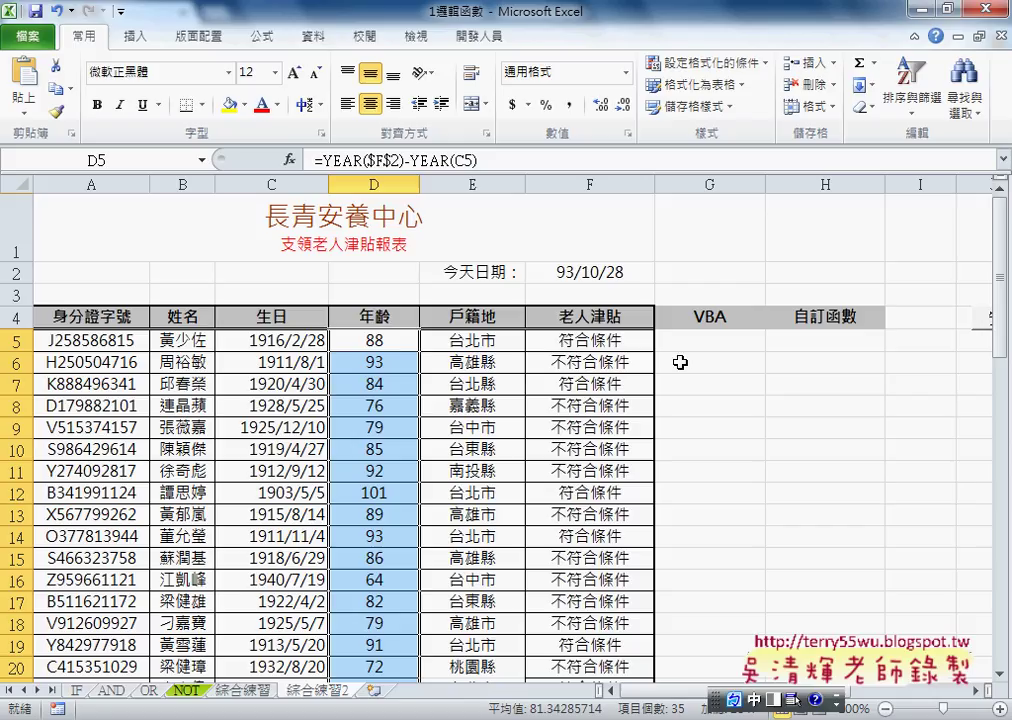
# Point out the reference date 93/10/28 in F2, then clear F2
pyautogui.click(383, 342)
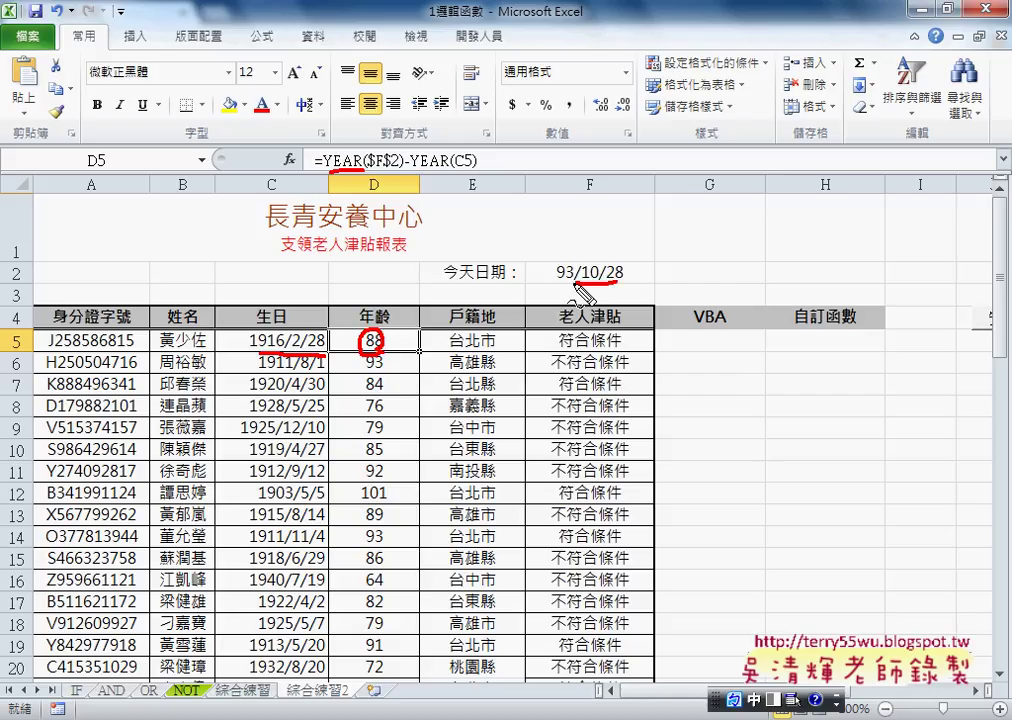
pyautogui.moveTo(556, 262); pyautogui.dragTo(628, 283)
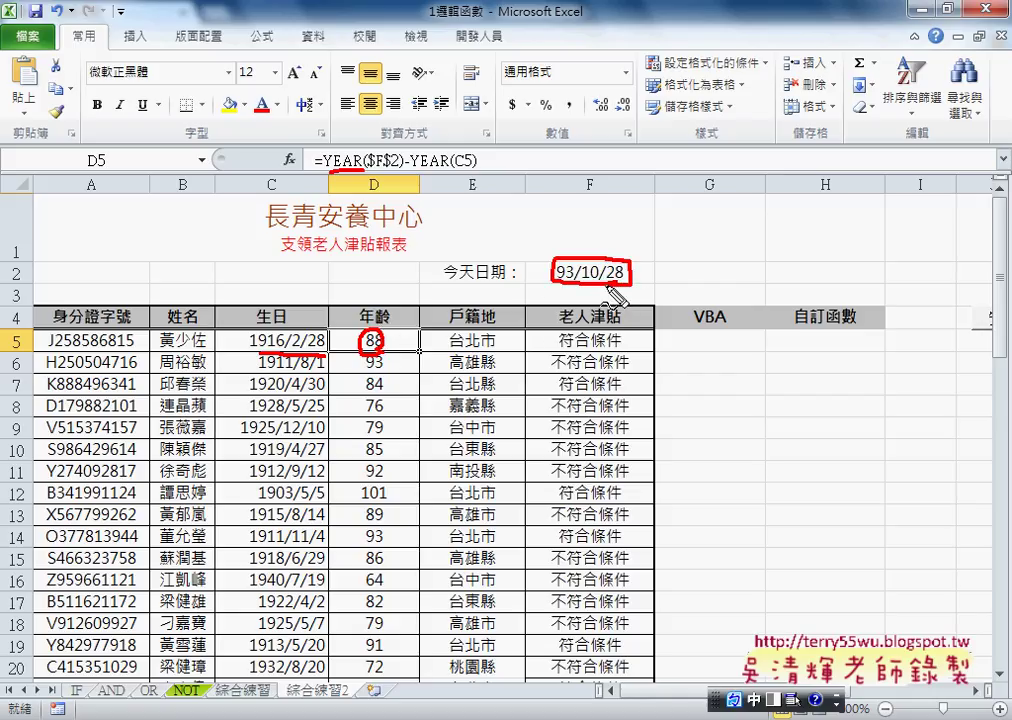
pyautogui.press('Escape')
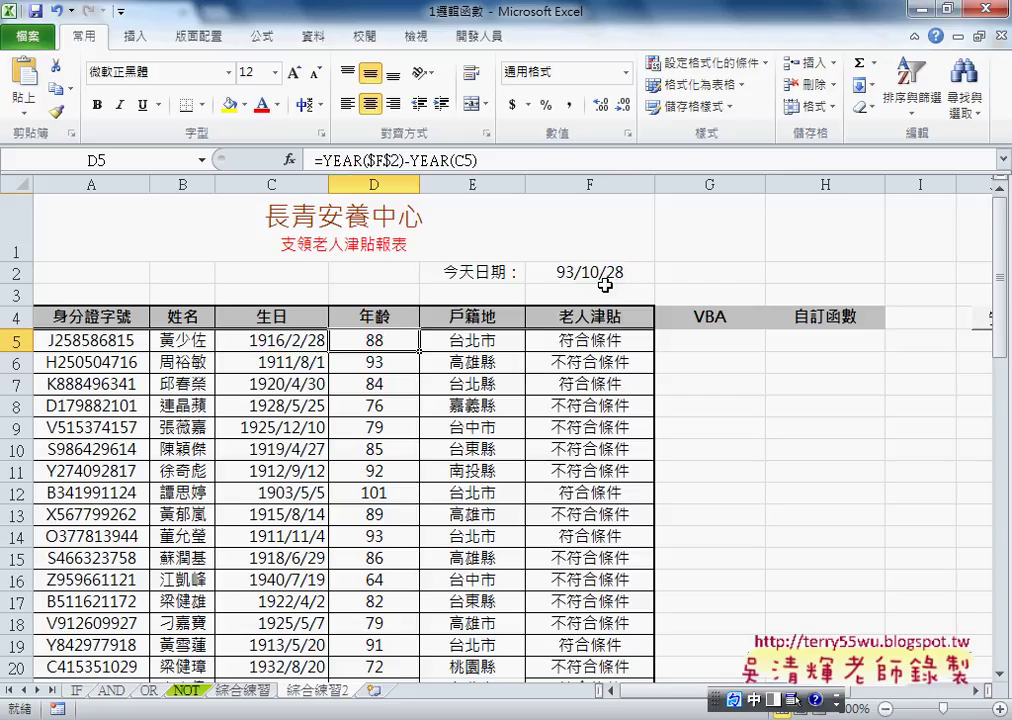
pyautogui.click(608, 273)
pyautogui.press('Delete')
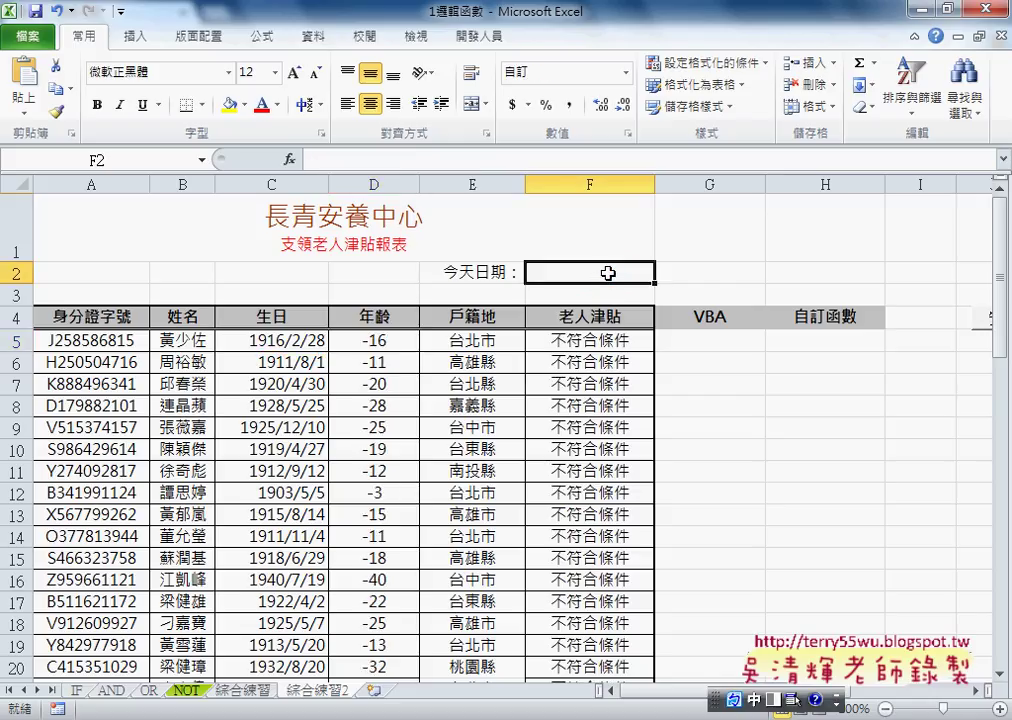
# Put =TODAY() from the 日期及時間 category into F2, showing 103/5/23
pyautogui.click(476, 166)
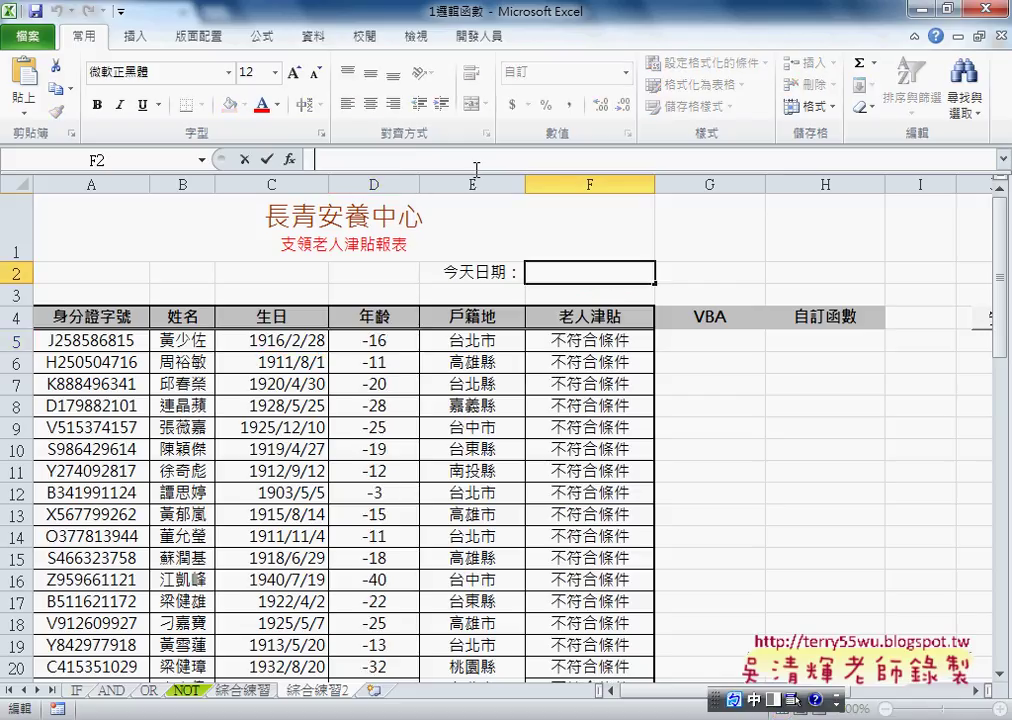
pyautogui.click(289, 159)
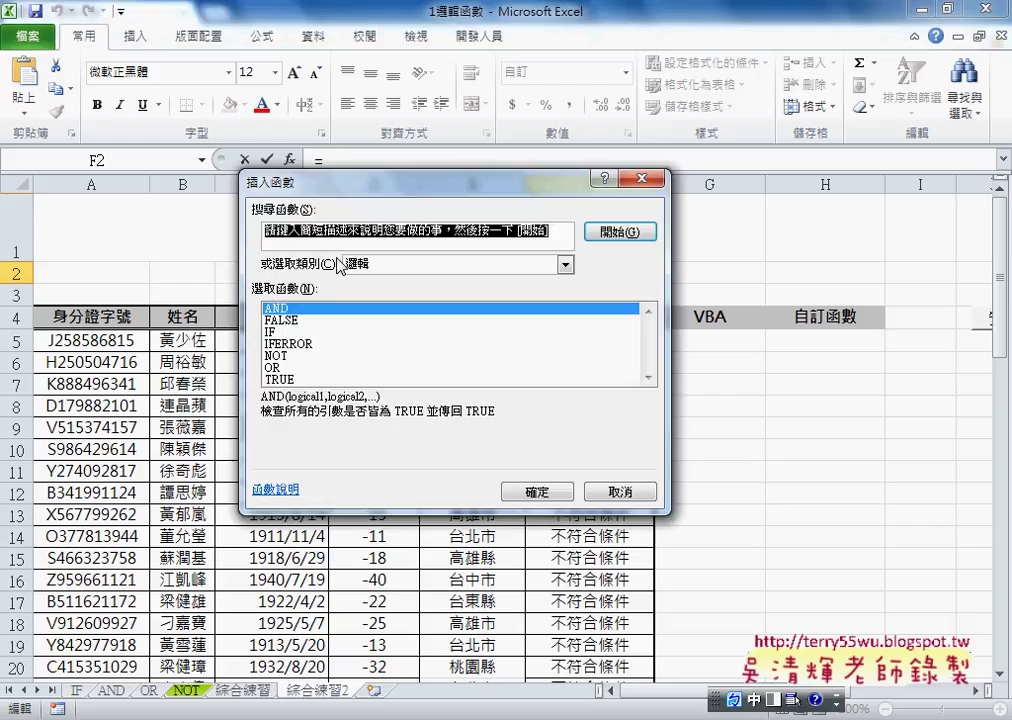
pyautogui.click(443, 265)
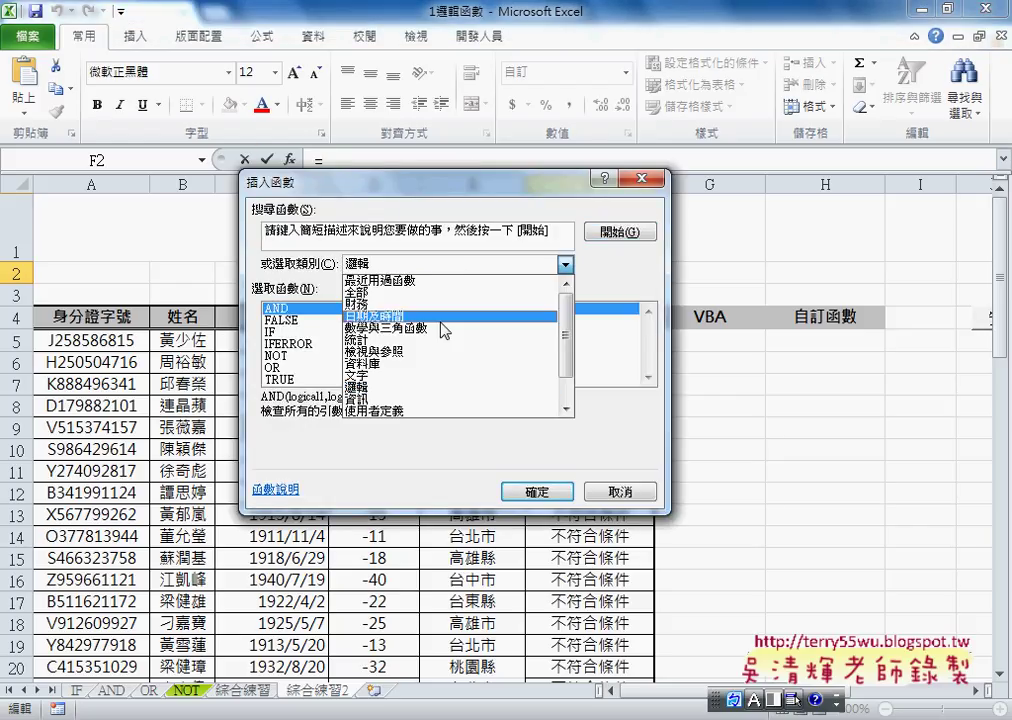
pyautogui.click(441, 317)
pyautogui.click(649, 340)
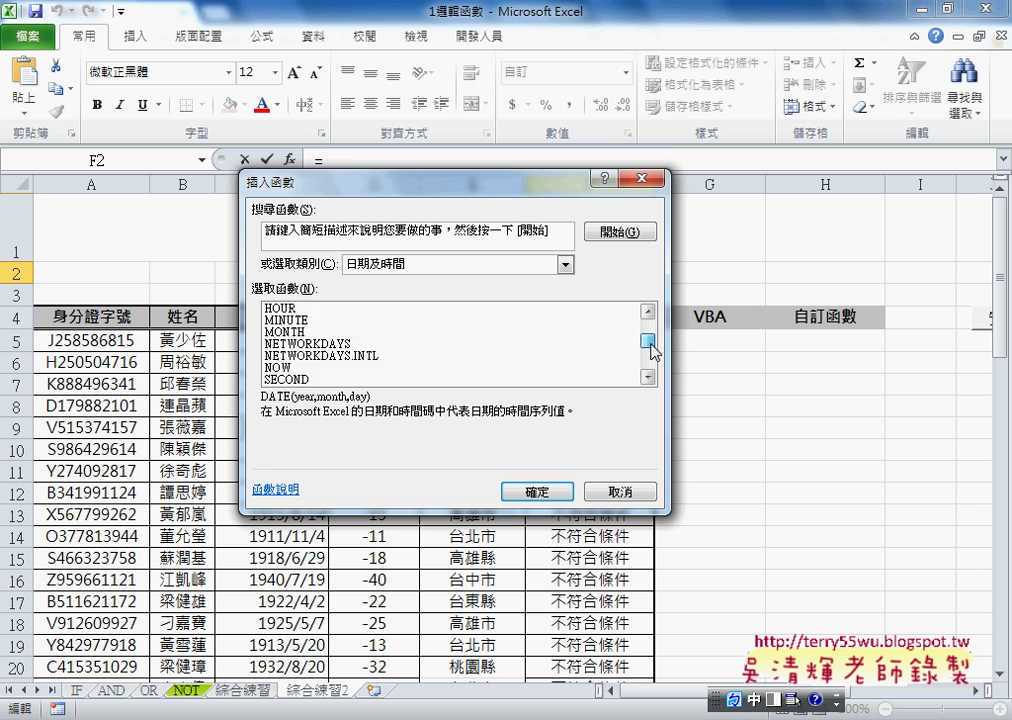
pyautogui.moveTo(652, 347); pyautogui.dragTo(650, 361)
pyautogui.click(447, 356)
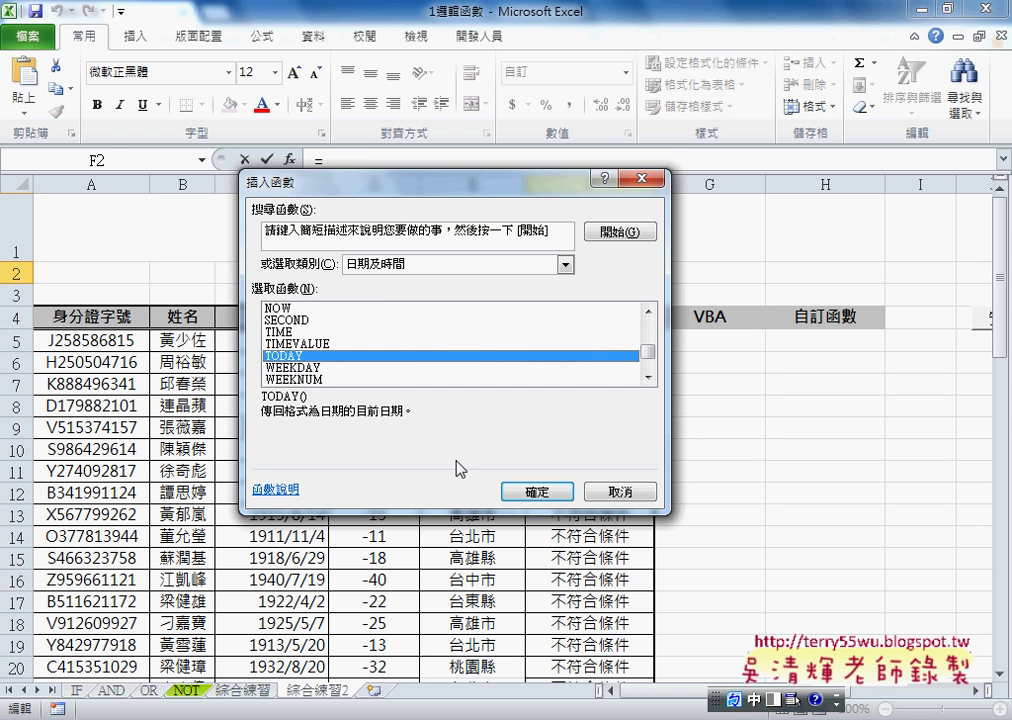
pyautogui.click(537, 491)
pyautogui.click(505, 393)
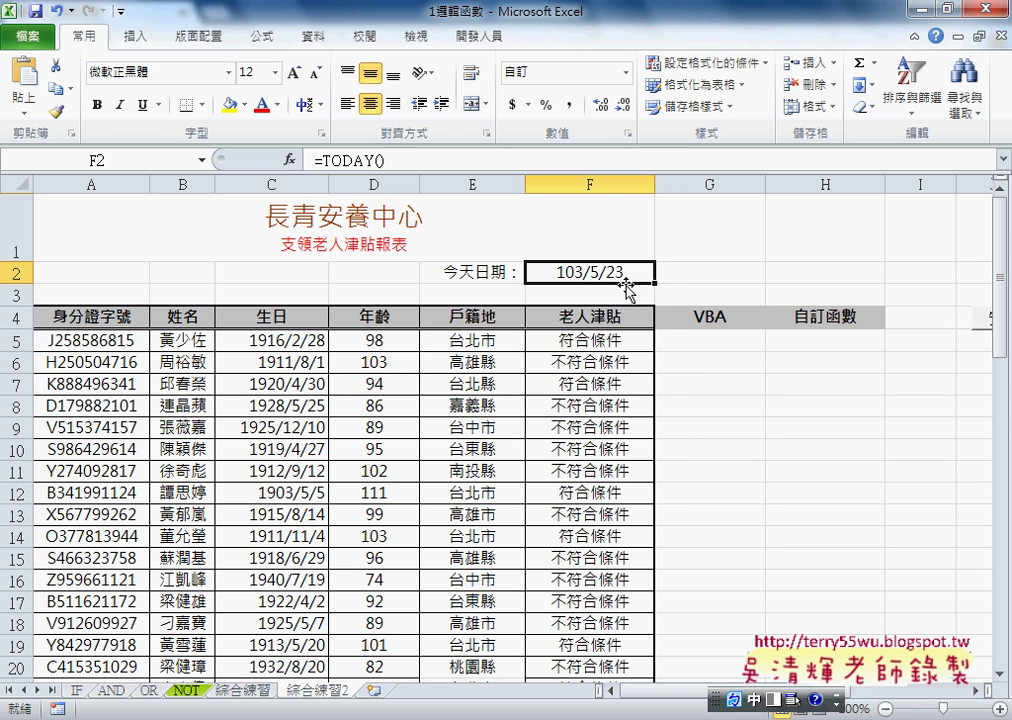
pyautogui.click(298, 342)
pyautogui.click(371, 344)
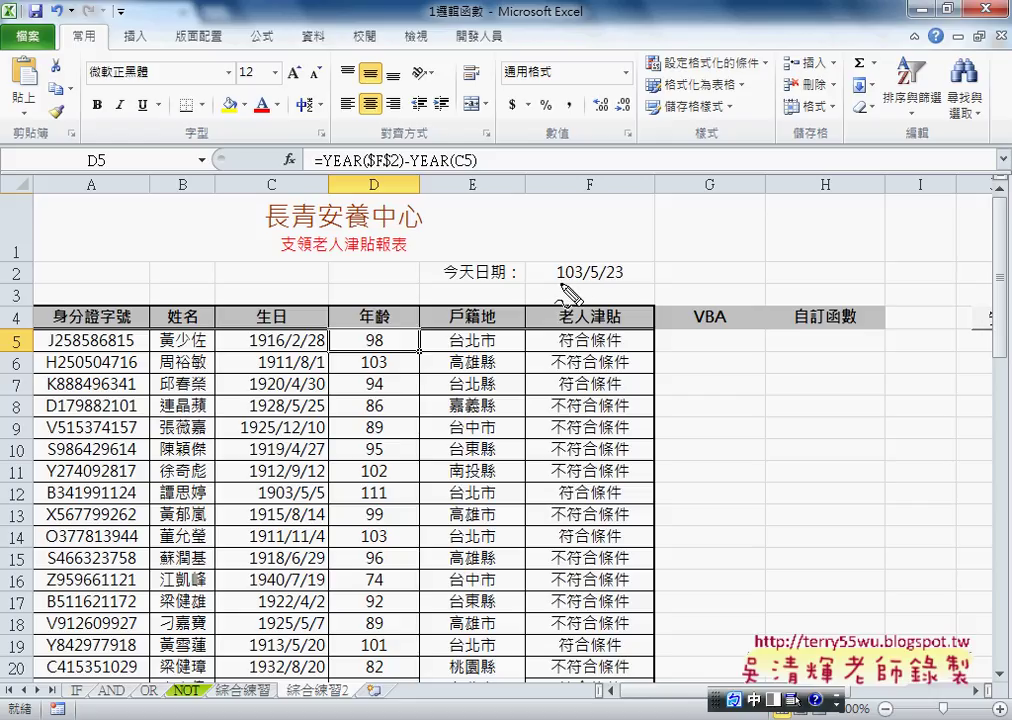
# Annotate year 103 in F2, birthdays 1916/2/28 and 1911/8/1, and ages 98 and 103
pyautogui.moveTo(562, 283); pyautogui.dragTo(584, 282)
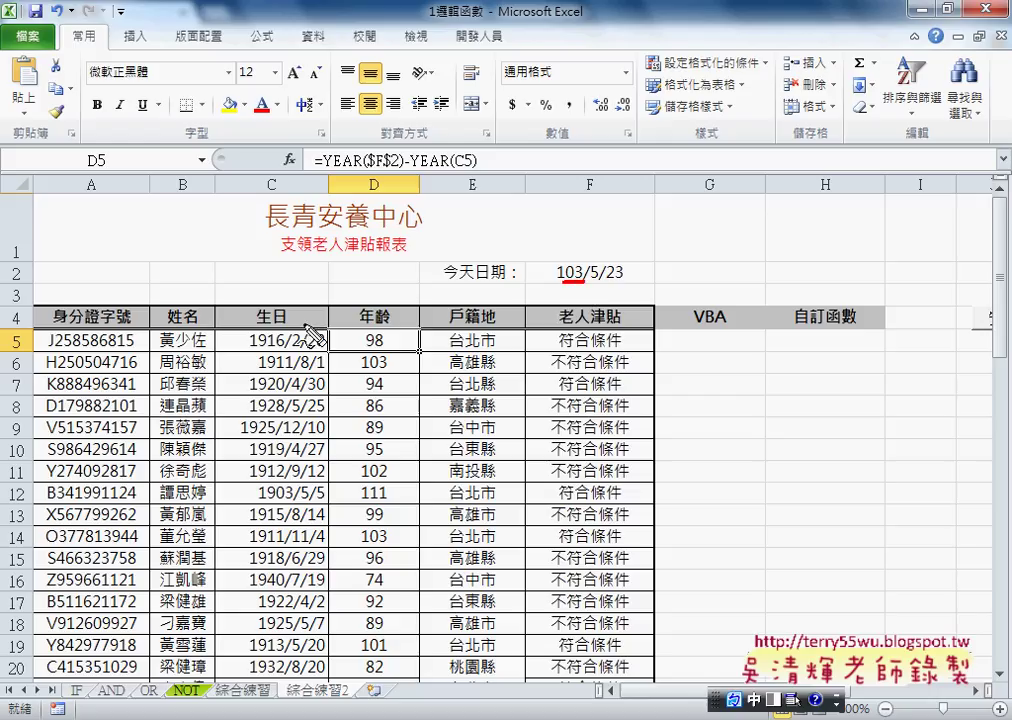
pyautogui.moveTo(256, 351); pyautogui.dragTo(282, 350)
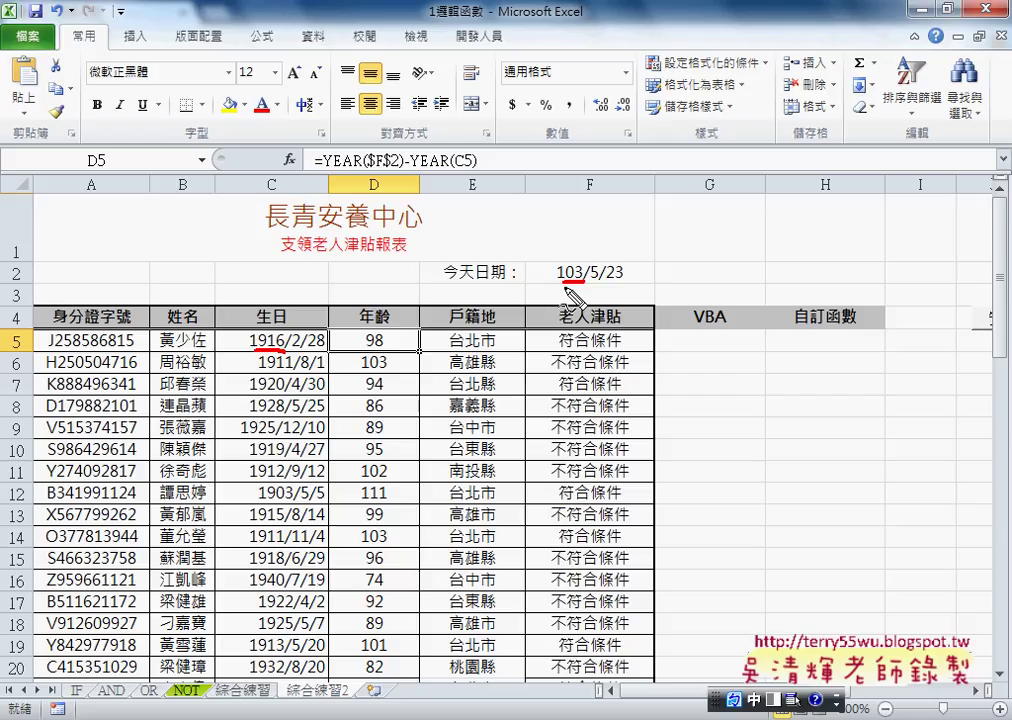
pyautogui.moveTo(556, 270); pyautogui.dragTo(584, 282)
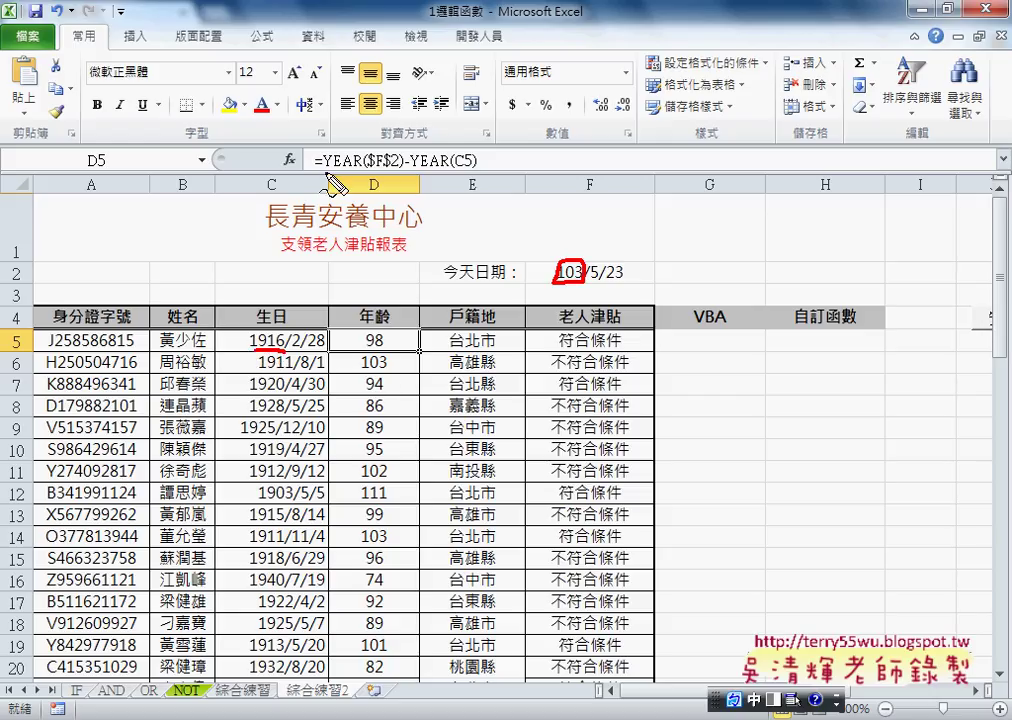
pyautogui.moveTo(323, 170)
pyautogui.mouseDown()
pyautogui.moveTo(478, 178)
pyautogui.moveTo(400, 138)
pyautogui.moveTo(330, 140)
pyautogui.moveTo(314, 162)
pyautogui.moveTo(323, 176)
pyautogui.mouseUp()
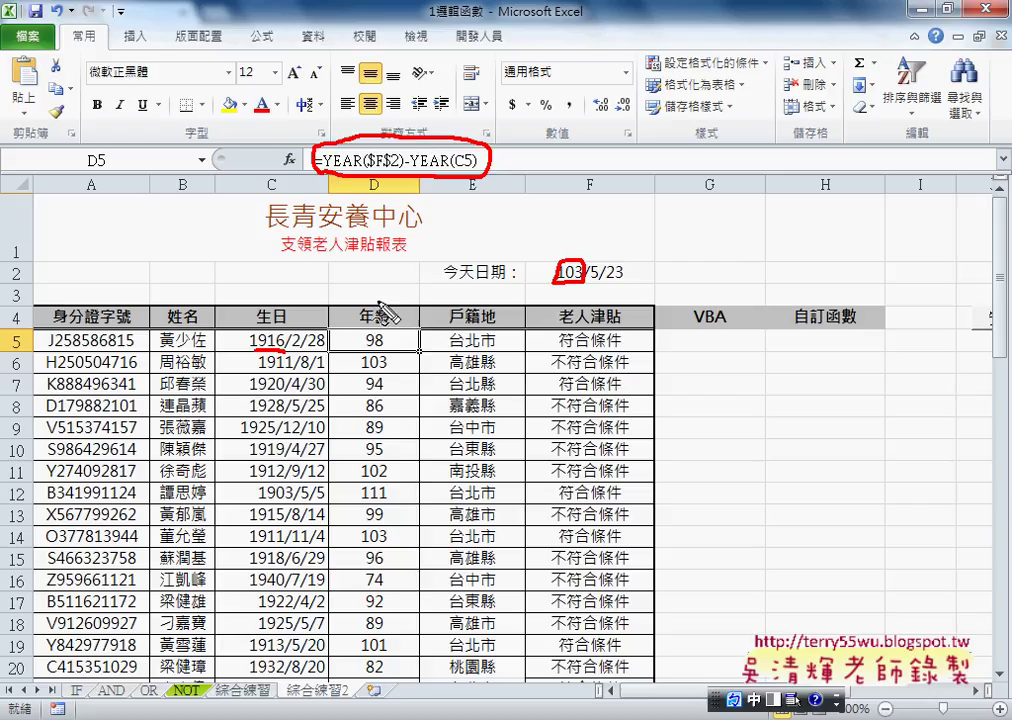
pyautogui.moveTo(372, 350)
pyautogui.mouseDown()
pyautogui.moveTo(368, 332)
pyautogui.moveTo(398, 334)
pyautogui.moveTo(372, 350)
pyautogui.mouseUp()
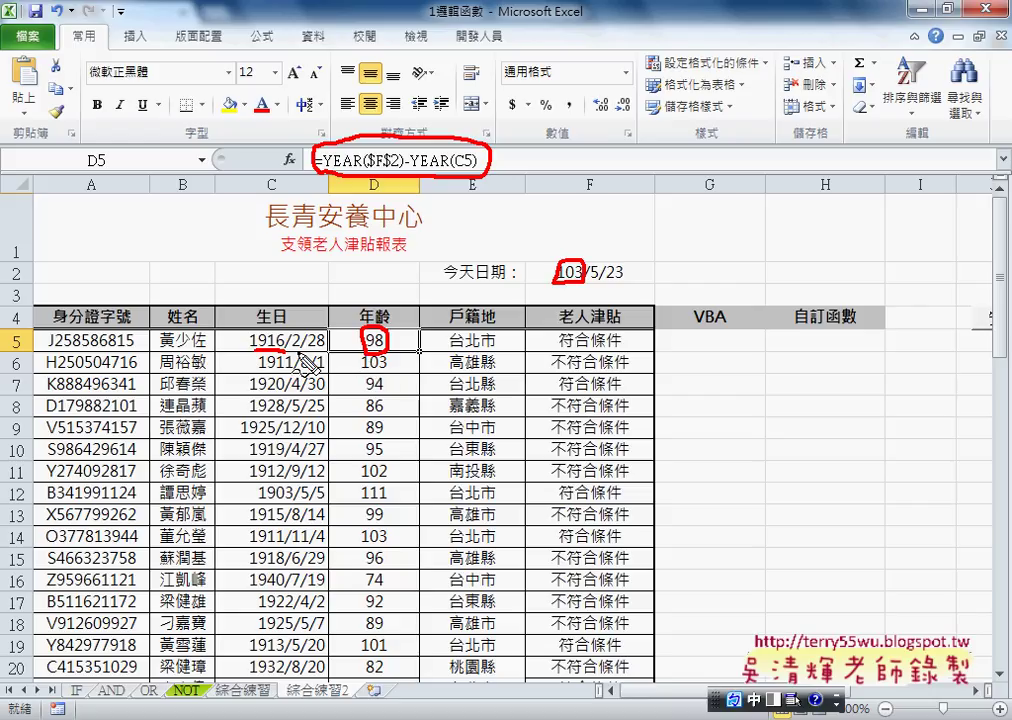
pyautogui.moveTo(294, 352); pyautogui.dragTo(326, 354)
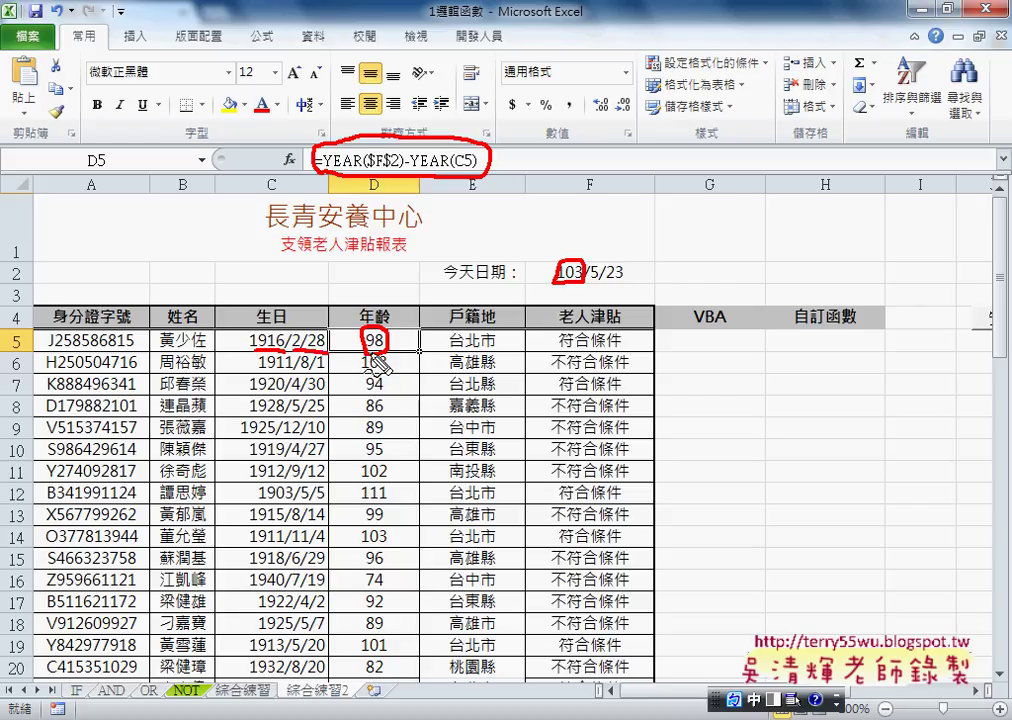
pyautogui.moveTo(258, 373); pyautogui.dragTo(324, 369)
pyautogui.moveTo(364, 374); pyautogui.dragTo(389, 372)
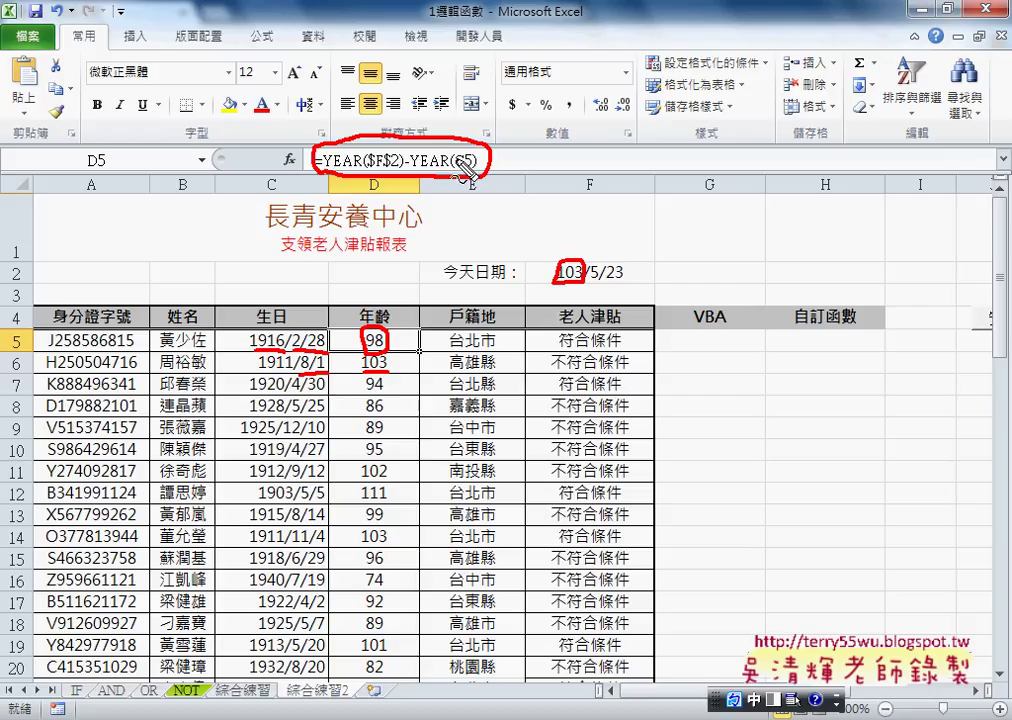
# Clear the pen annotations and delete the ages from D5 down to D39
pyautogui.press('Escape')
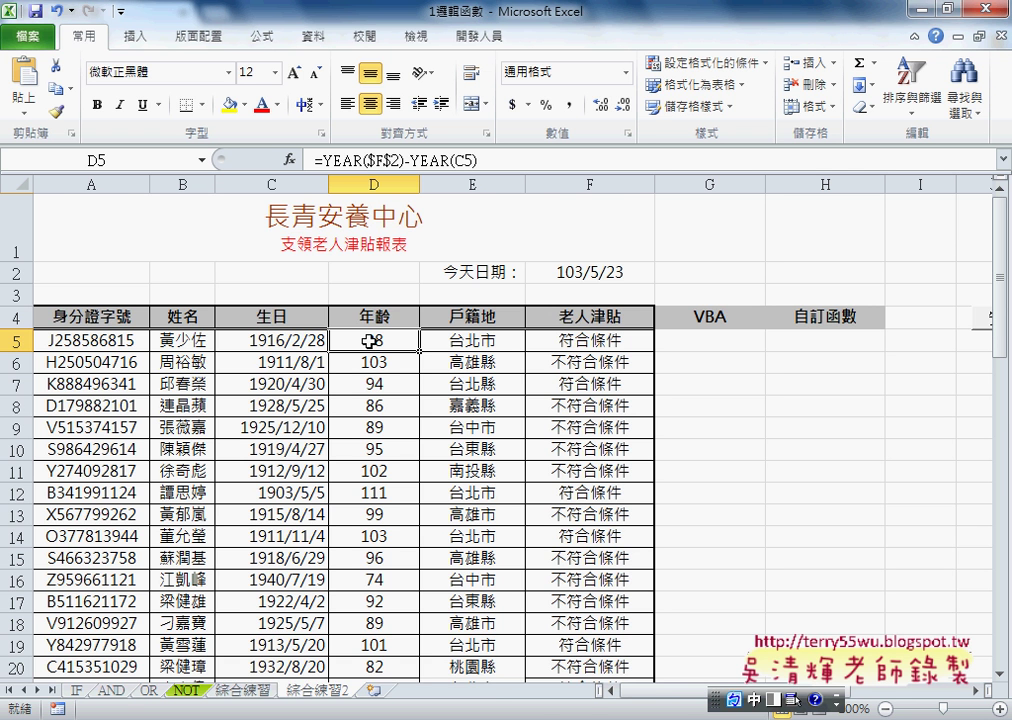
pyautogui.hotkey('ctrl', 'shift', 'Down')
pyautogui.hotkey('ctrl', 'z')
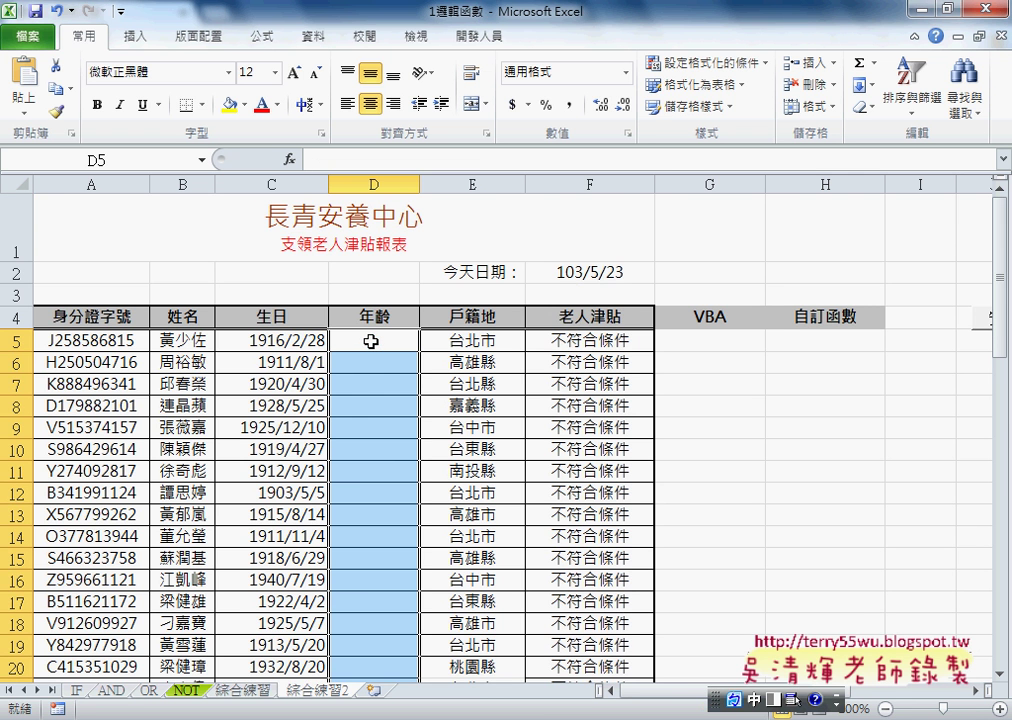
# Cancel Insert Function for D5 and start writing D5's formula in the formula bar
pyautogui.click(386, 338)
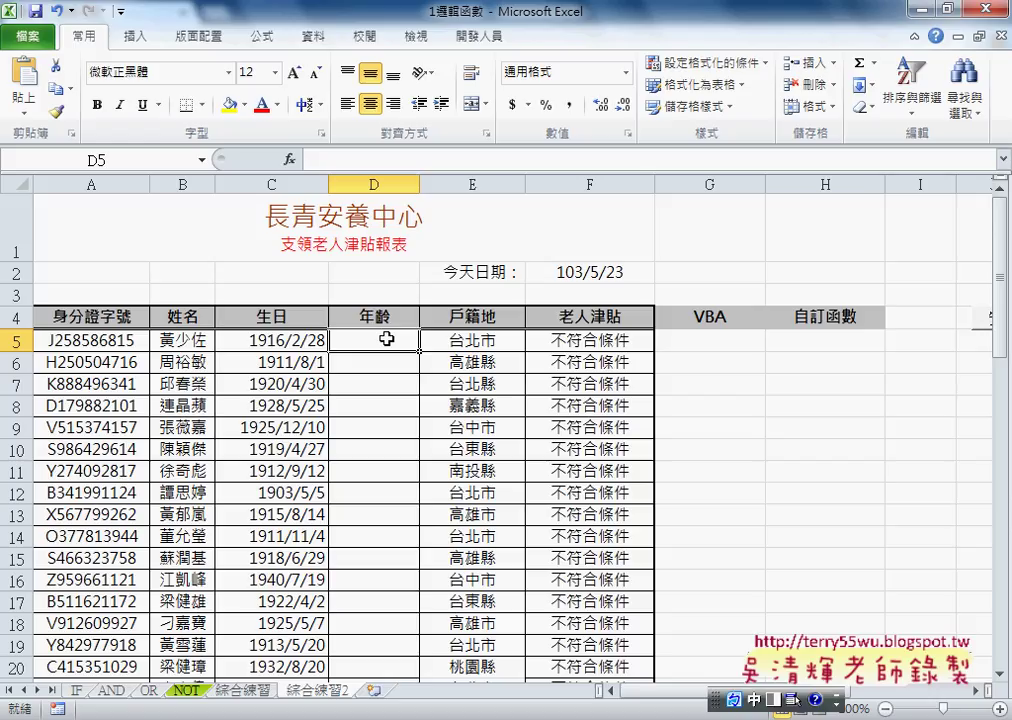
pyautogui.click(289, 160)
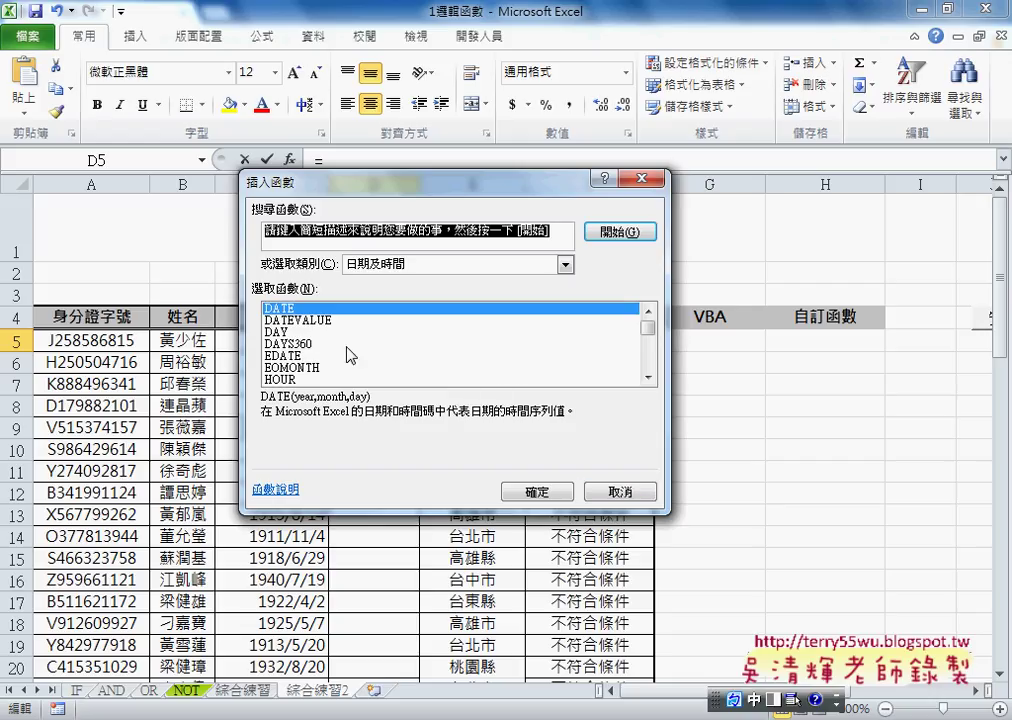
pyautogui.click(619, 492)
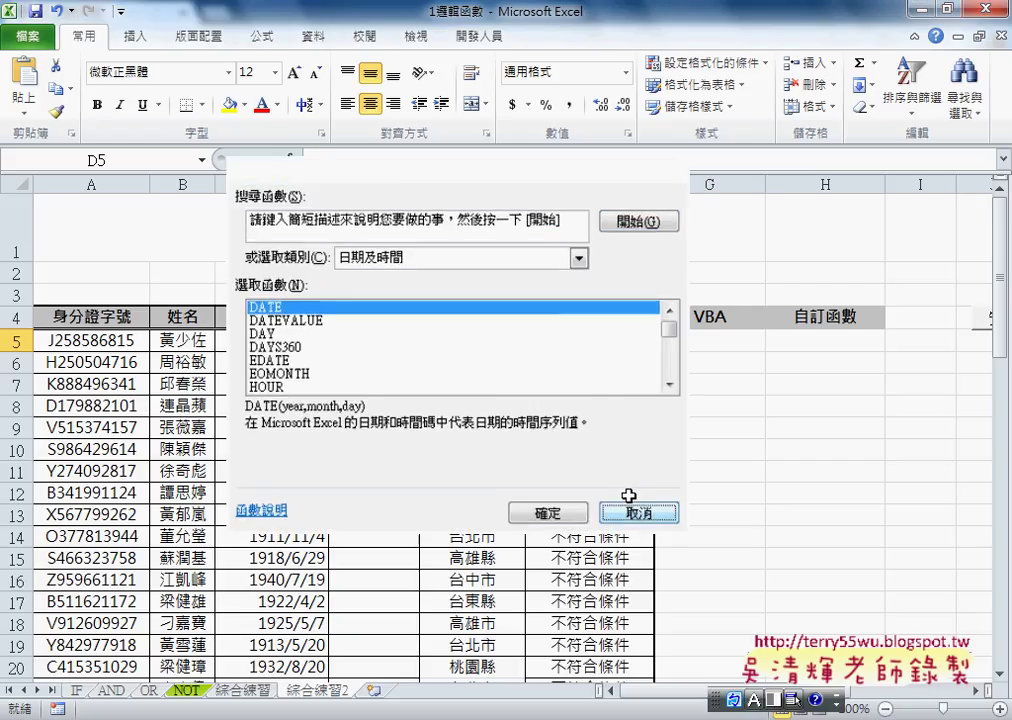
pyautogui.click(345, 160)
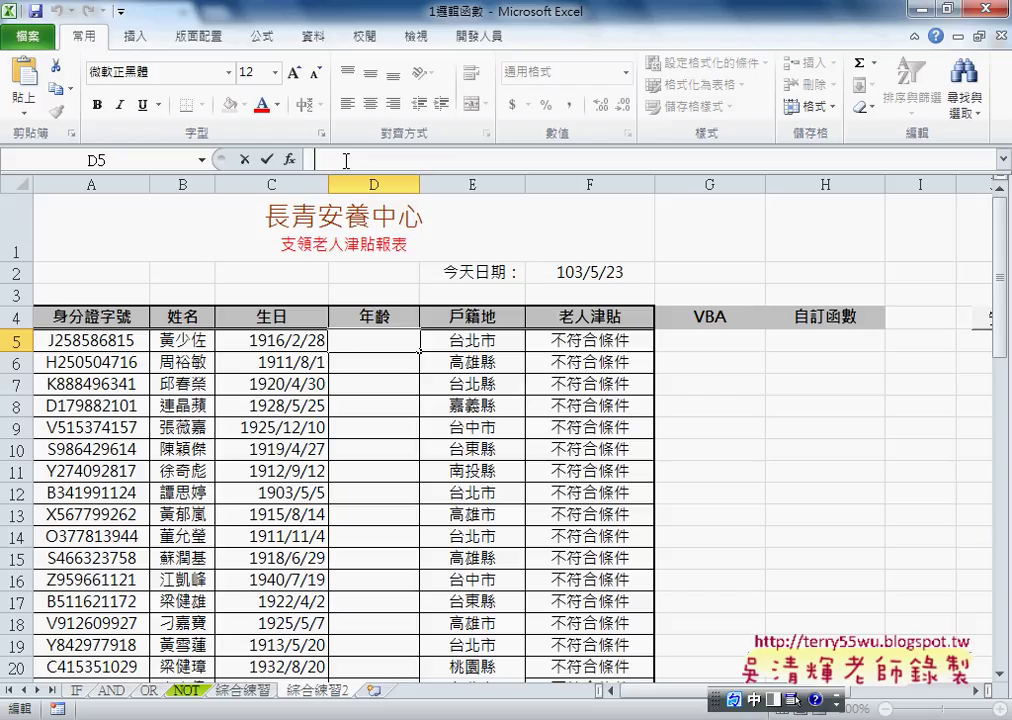
# Enter =DATEDIF(C5,F2,"Y") in D5 to calculate the age
pyautogui.write('ㄦ')
pyautogui.press('BackSpace')
pyautogui.write('=da')
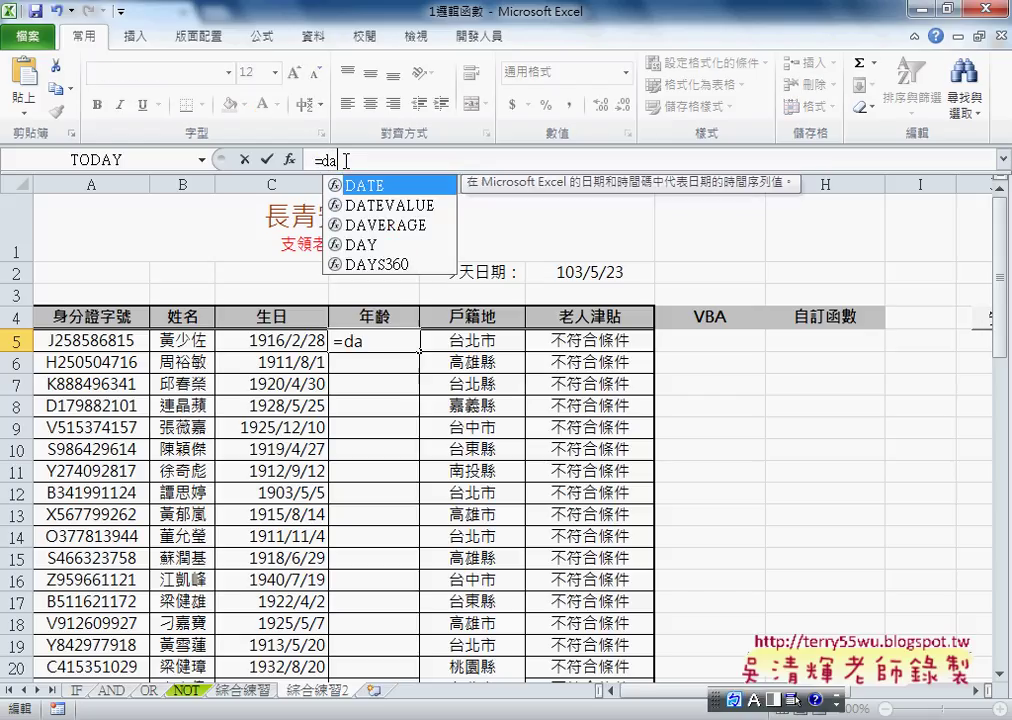
pyautogui.write('te')
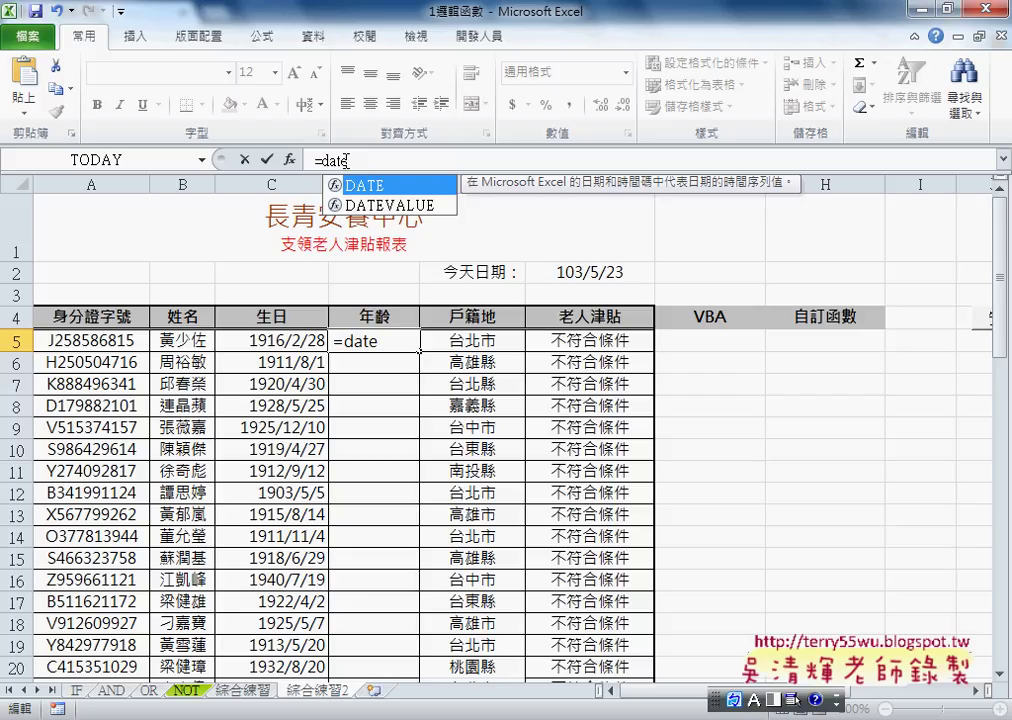
pyautogui.write('di')
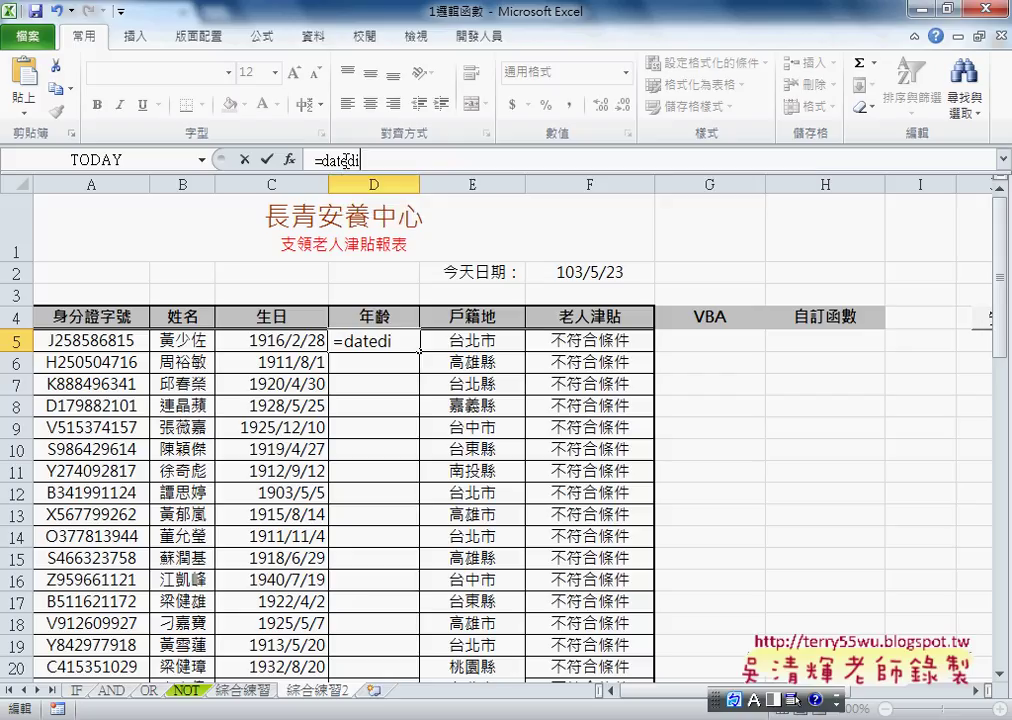
pyautogui.write('f(')
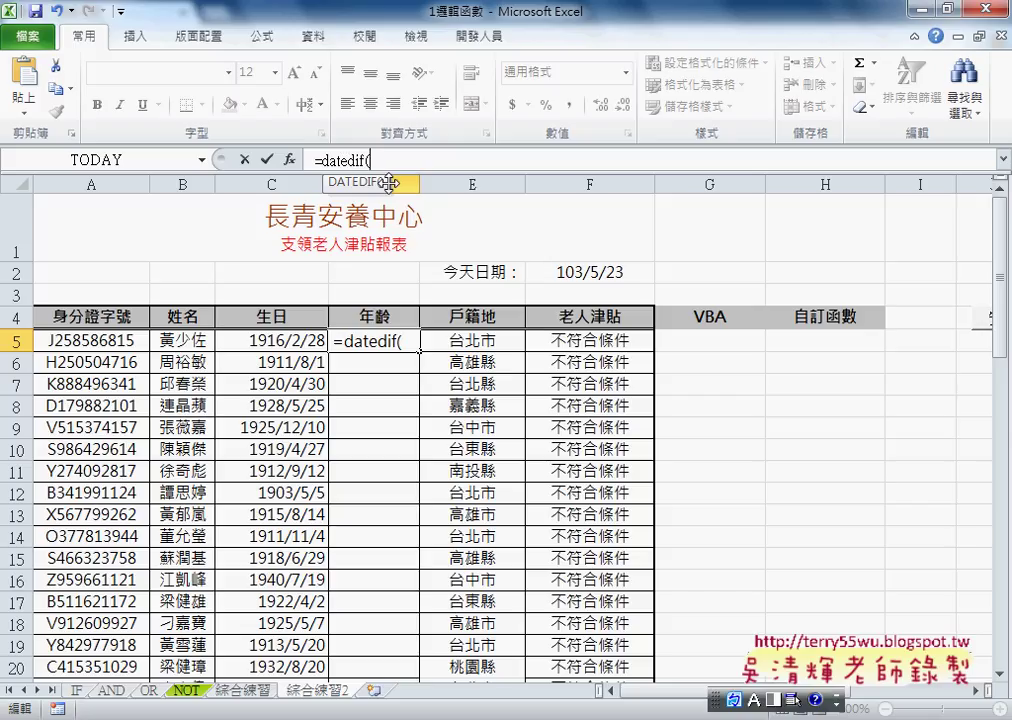
pyautogui.click(274, 342)
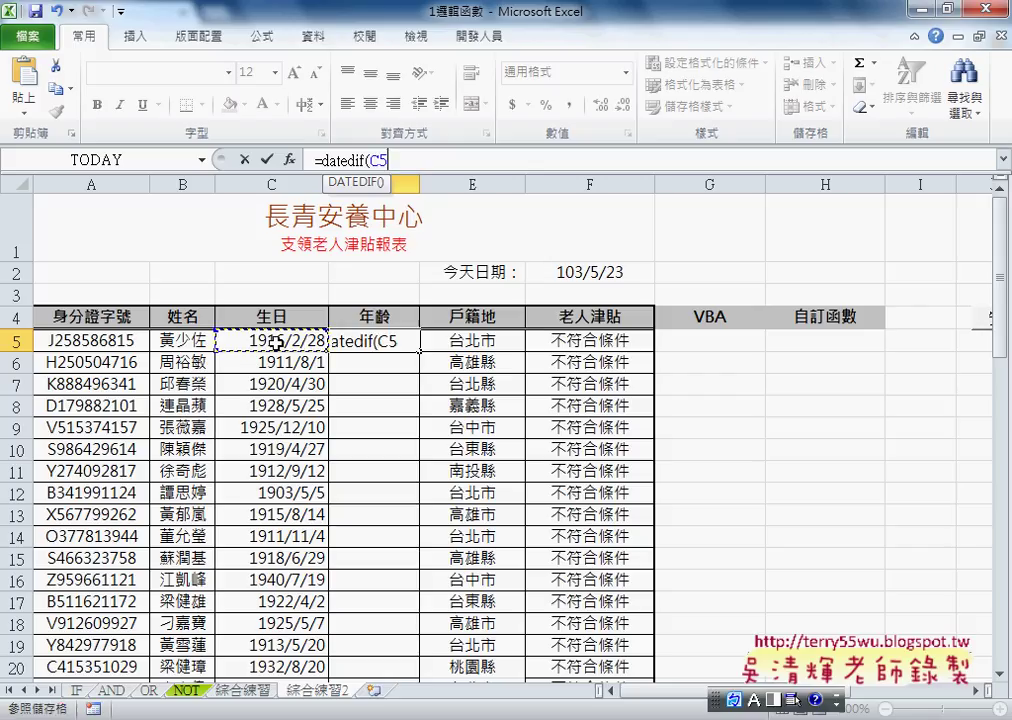
pyautogui.write(',')
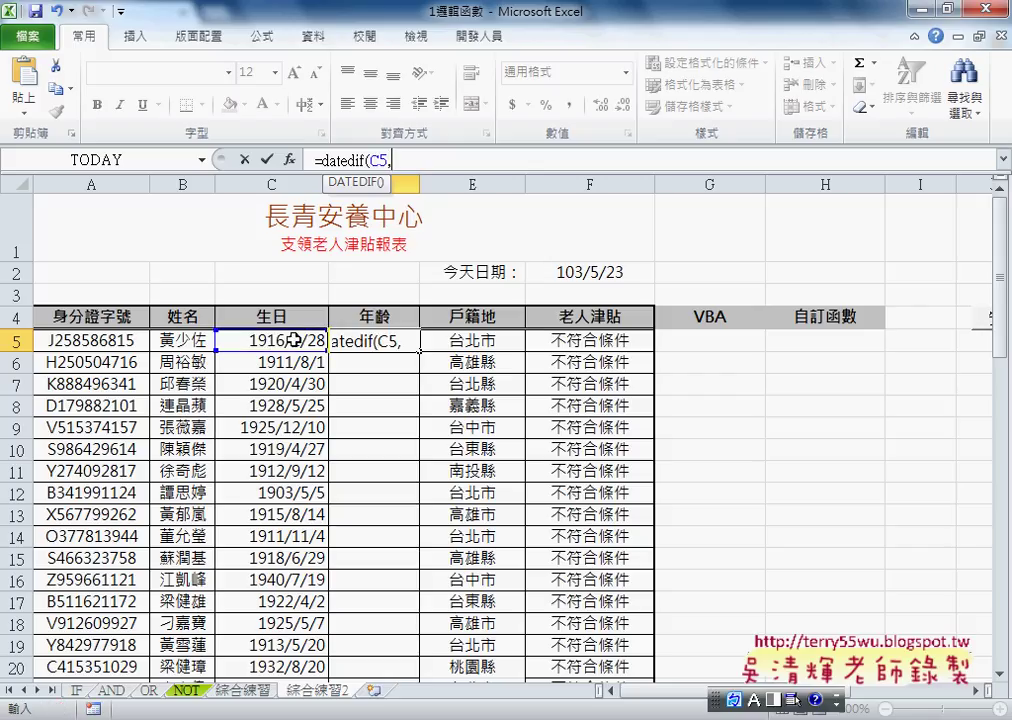
pyautogui.click(603, 274)
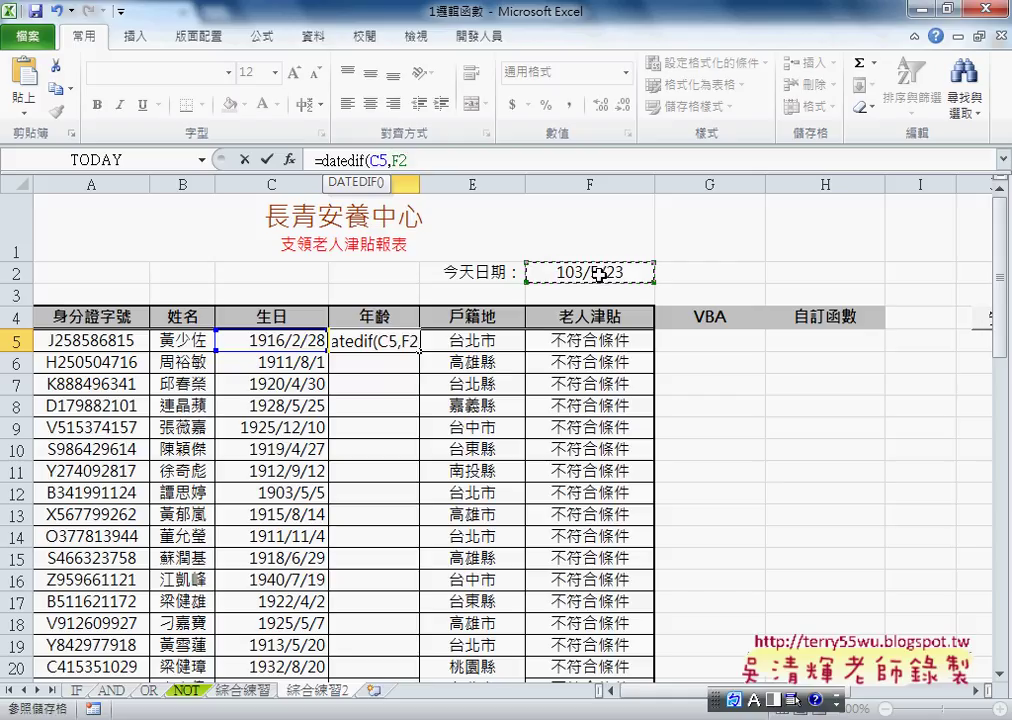
pyautogui.write(',')
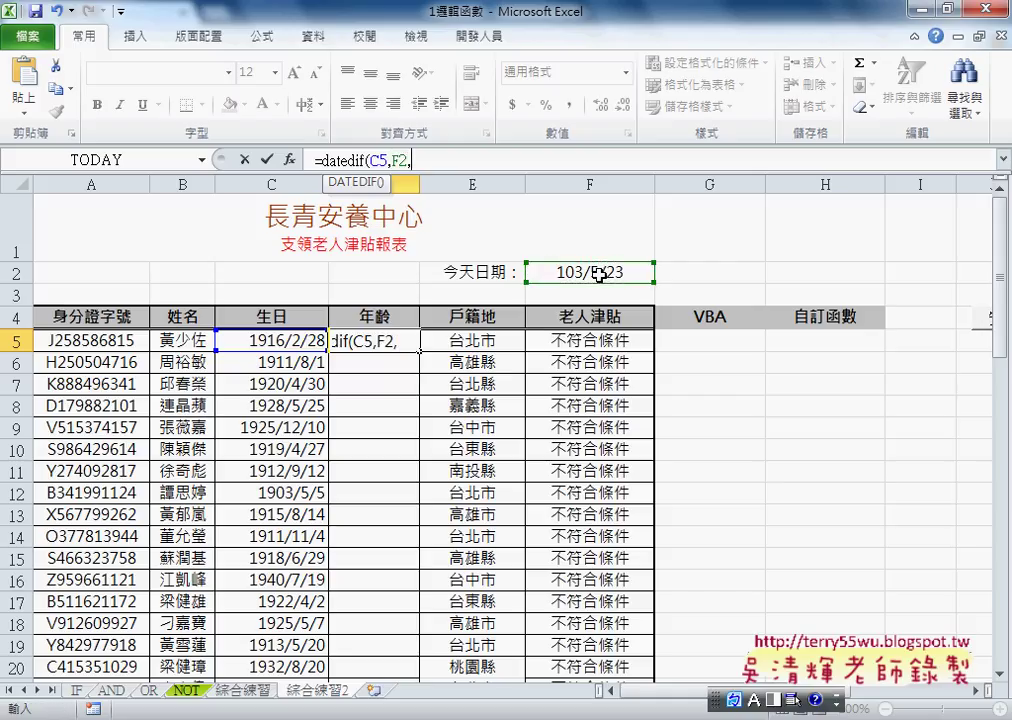
pyautogui.write('"')
pyautogui.write('Y")')
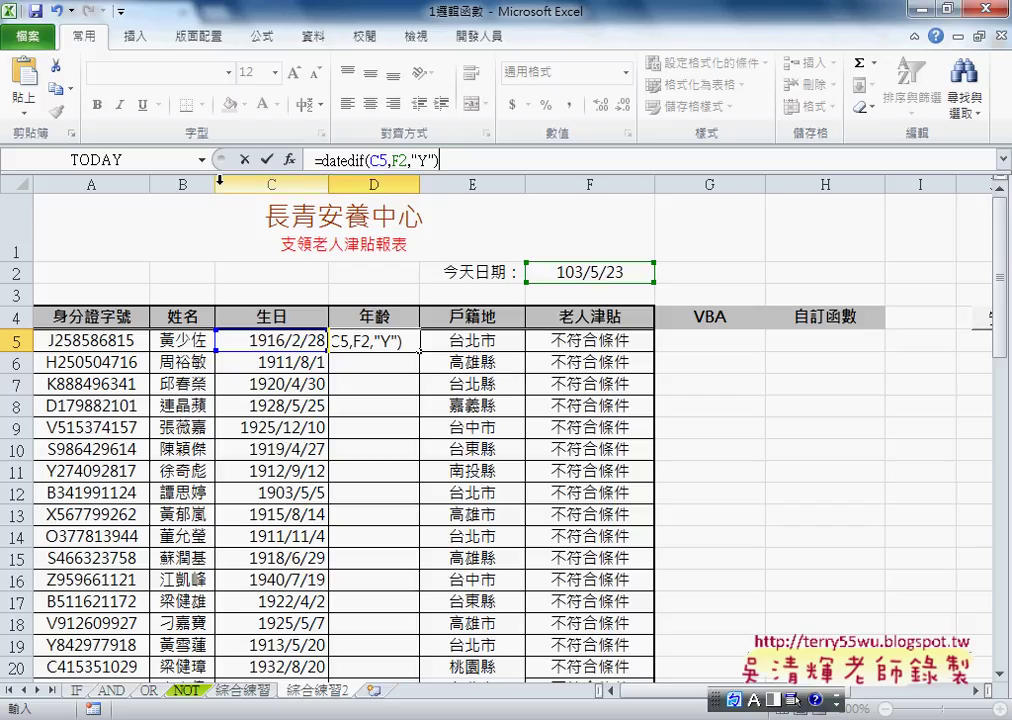
pyautogui.click(266, 159)
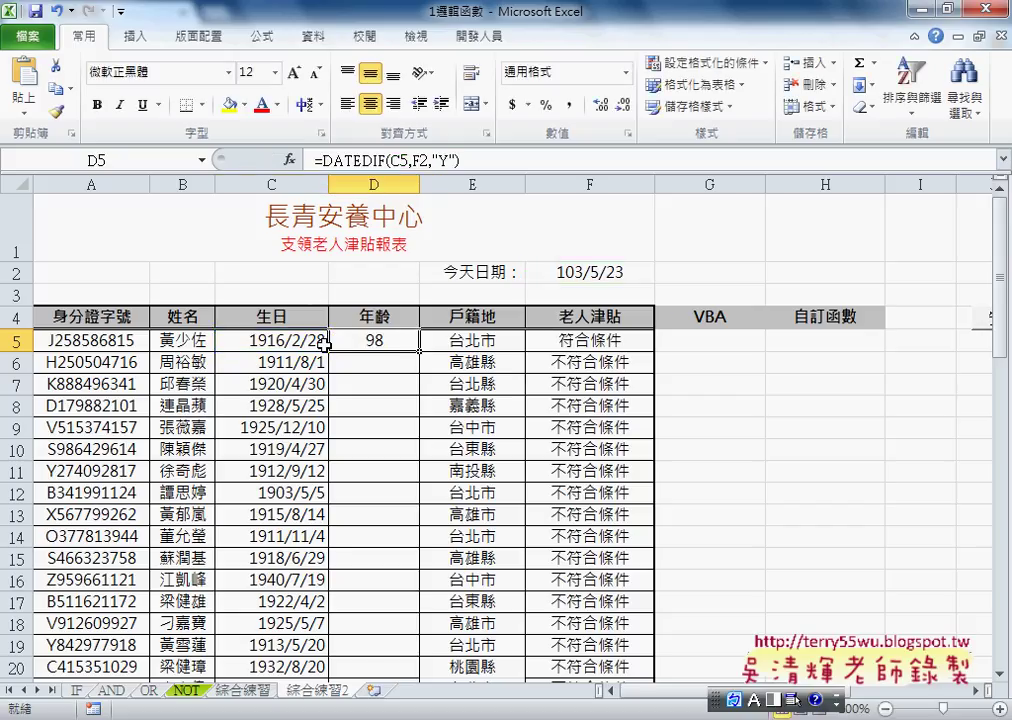
# Copy D5's age formula down the 年齡 column
pyautogui.click(289, 343)
pyautogui.click(373, 340)
pyautogui.click(281, 362)
pyautogui.click(373, 353)
pyautogui.click(373, 343)
pyautogui.doubleClick(420, 351)
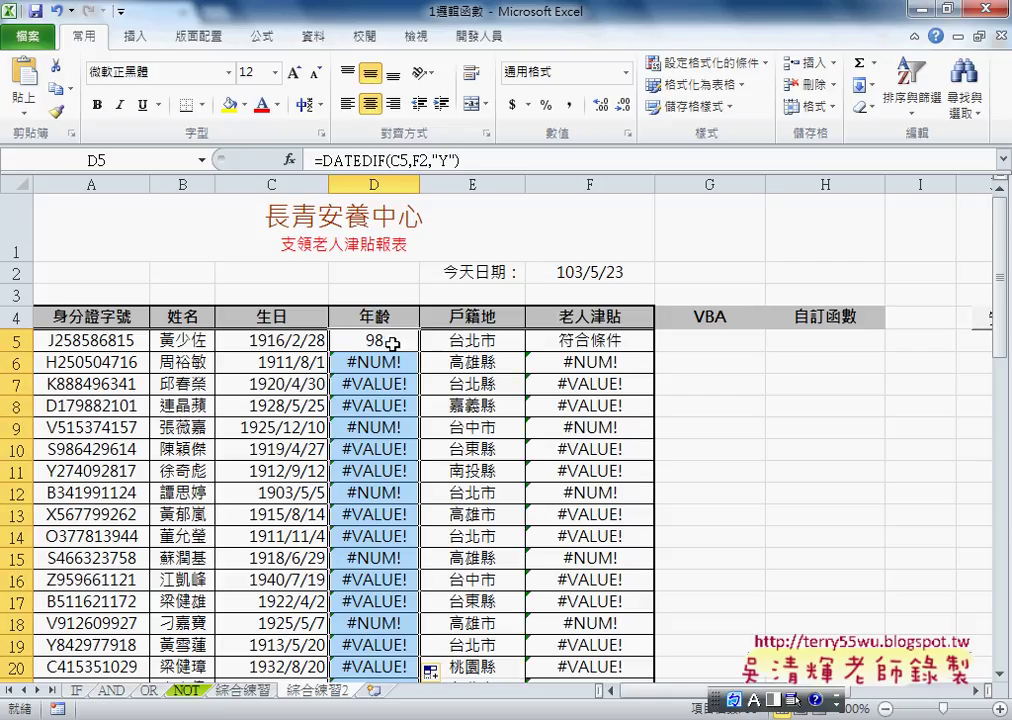
# Make the F2 reference absolute ($F$2) in D5 and fill the formula down again
pyautogui.click(398, 340)
pyautogui.click(449, 160)
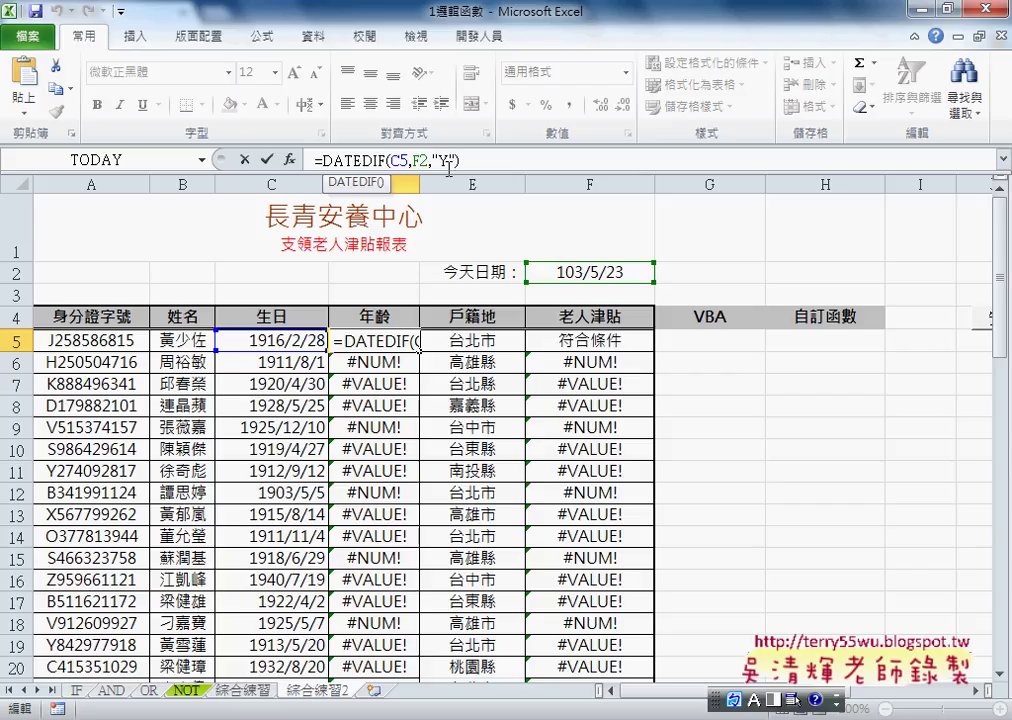
pyautogui.press('F4')
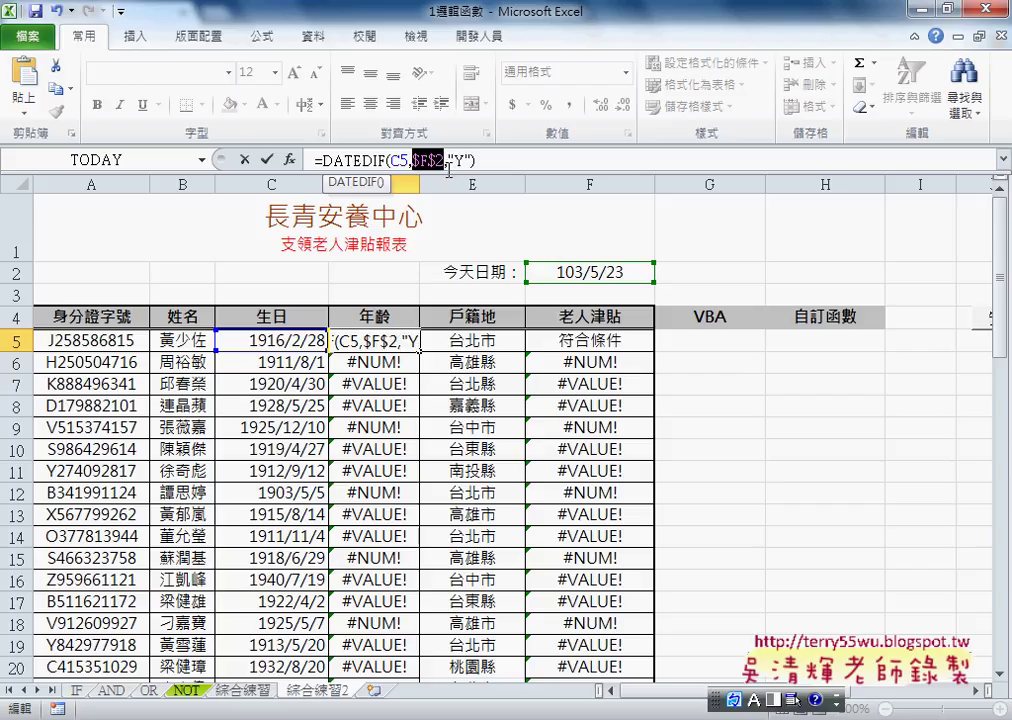
pyautogui.click(266, 159)
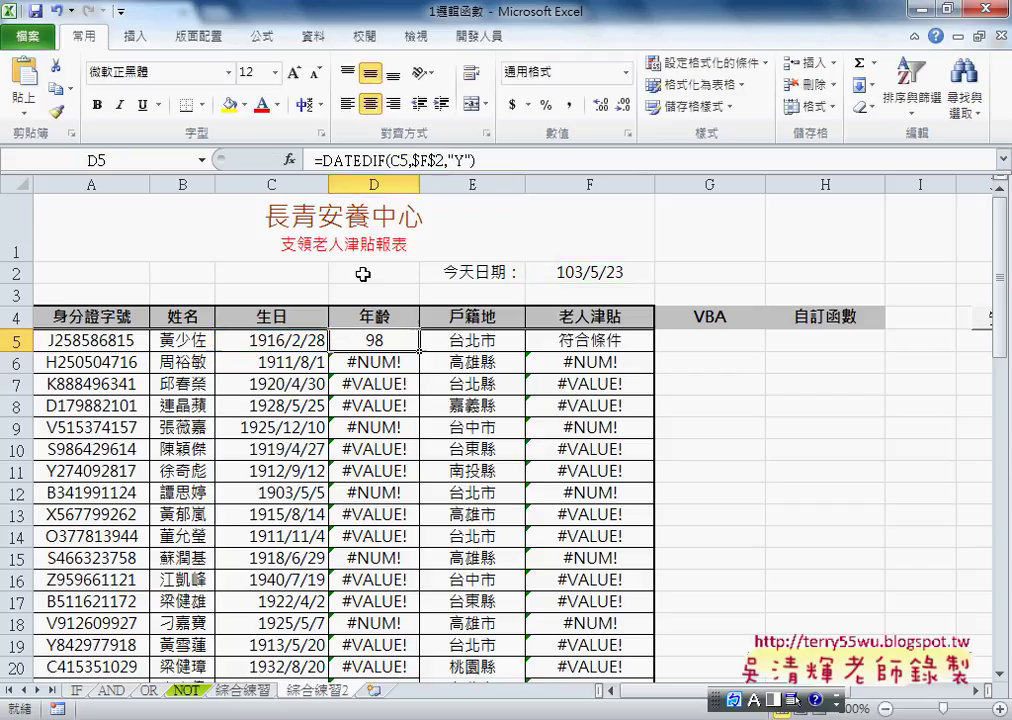
pyautogui.doubleClick(424, 349)
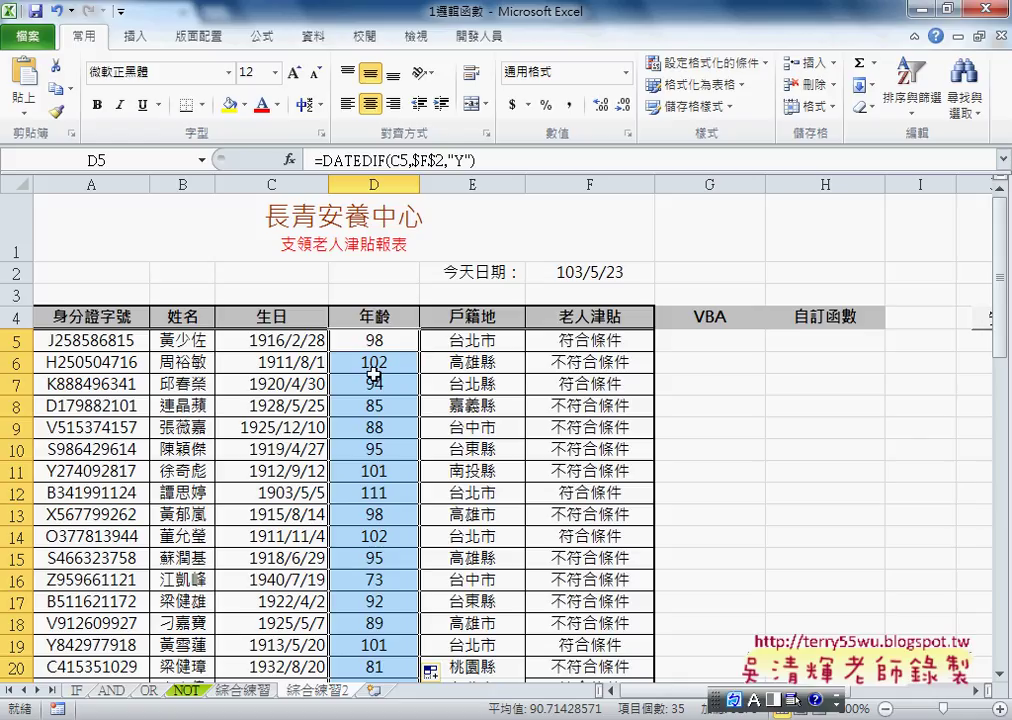
pyautogui.click(390, 361)
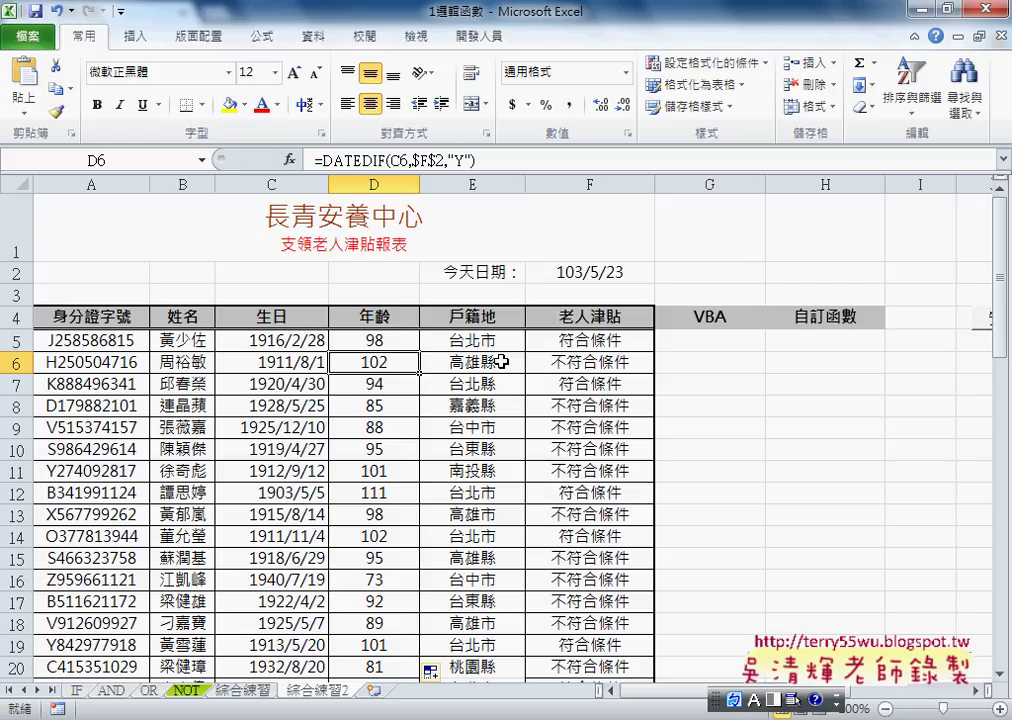
# Change C6's birth month from 8 to 5 (1911/5/1), so its age becomes 103
pyautogui.click(303, 361)
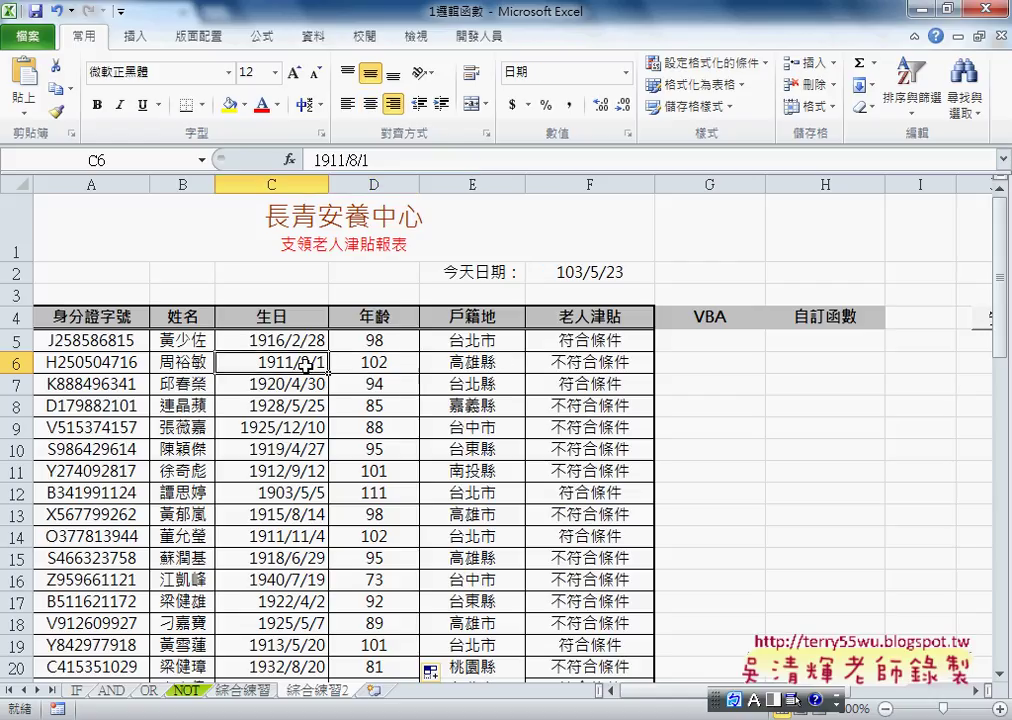
pyautogui.doubleClick(303, 361)
pyautogui.moveTo(299, 361); pyautogui.dragTo(308, 361)
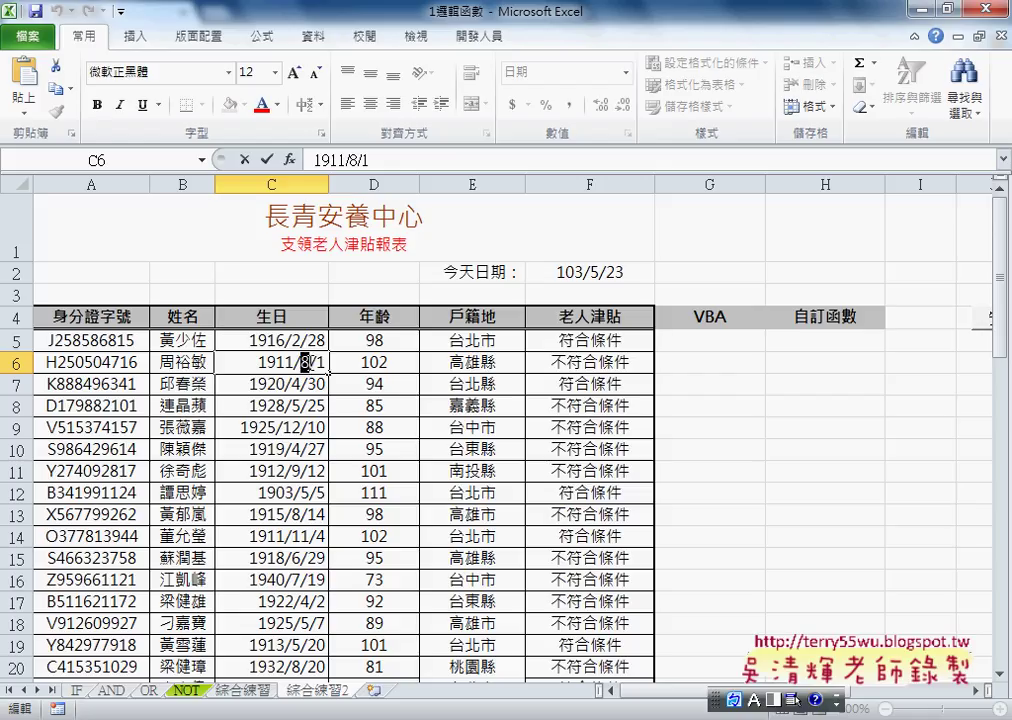
pyautogui.write('5')
pyautogui.press('Return')
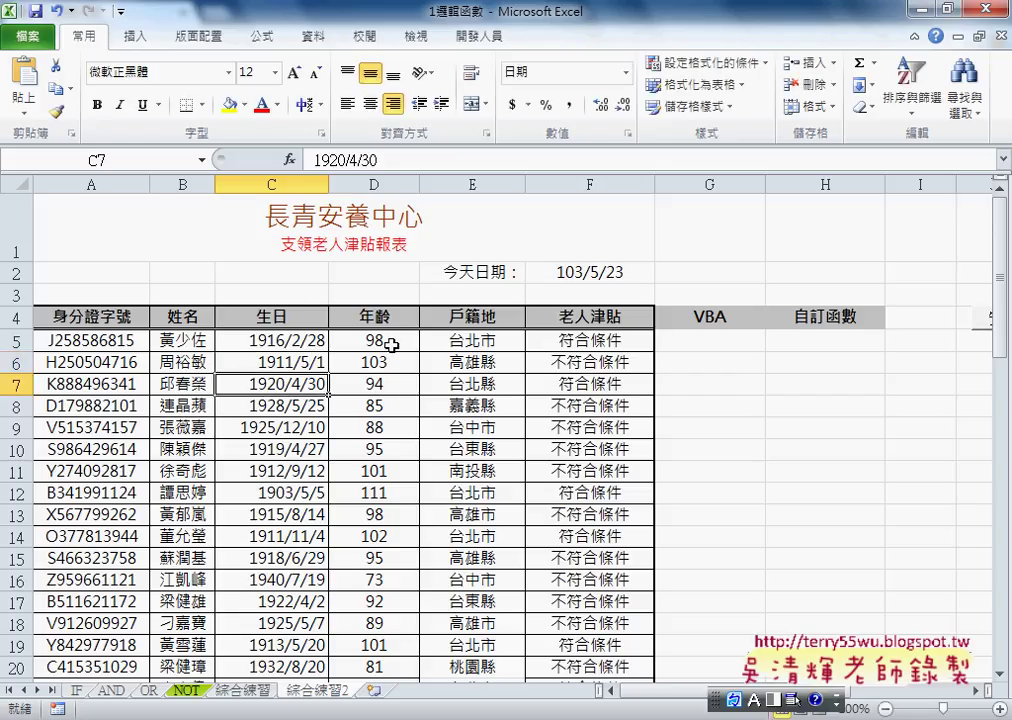
pyautogui.click(388, 361)
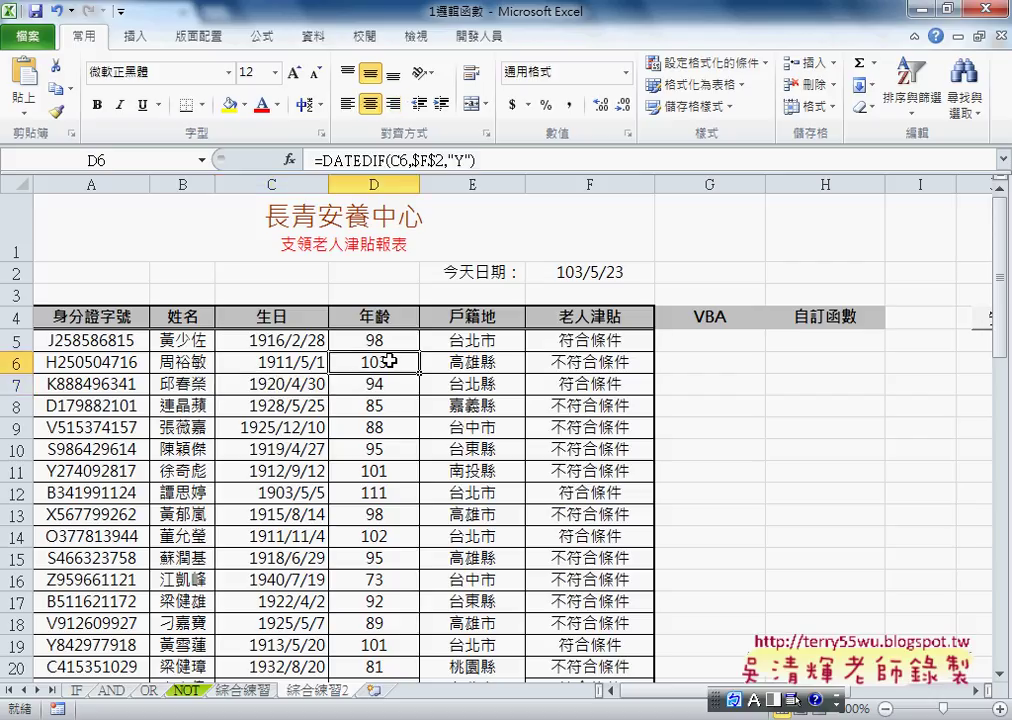
pyautogui.click(394, 343)
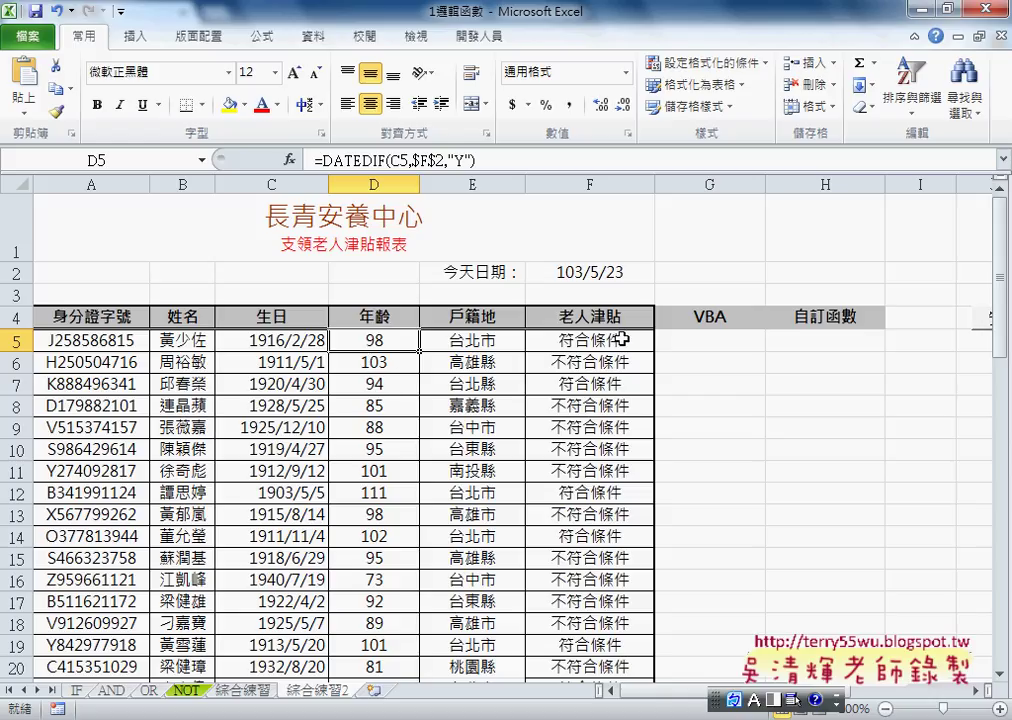
# Delete the old allowance formulas from F5 down and select F5 for the new one
pyautogui.click(579, 343)
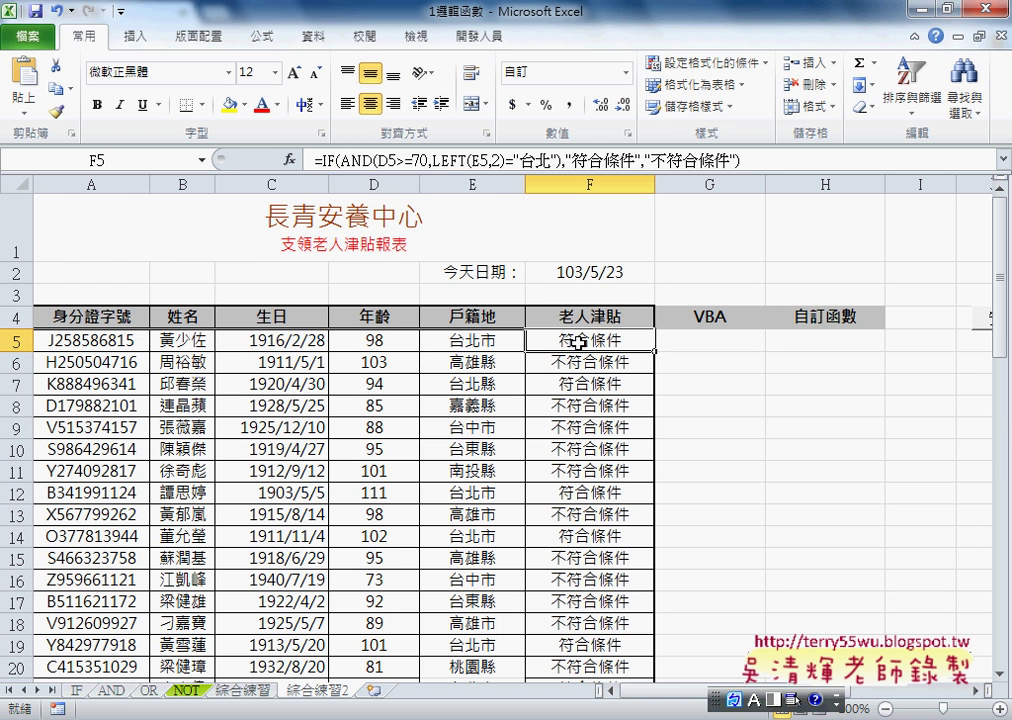
pyautogui.hotkey('ctrl', 'shift', 'Down')
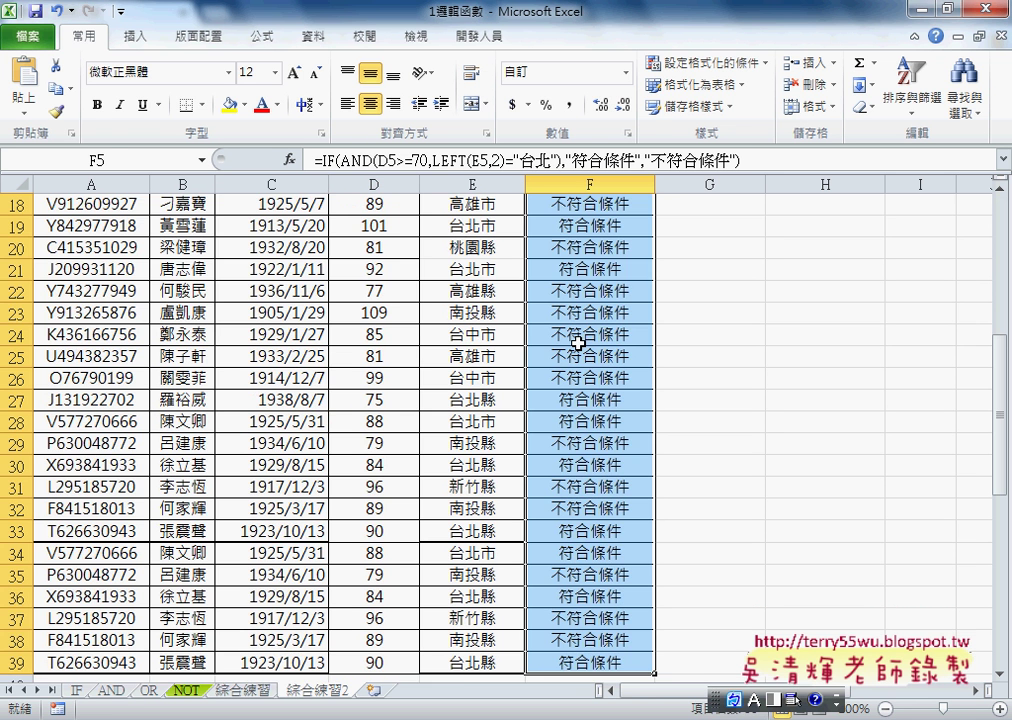
pyautogui.press('Delete')
pyautogui.click(583, 341)
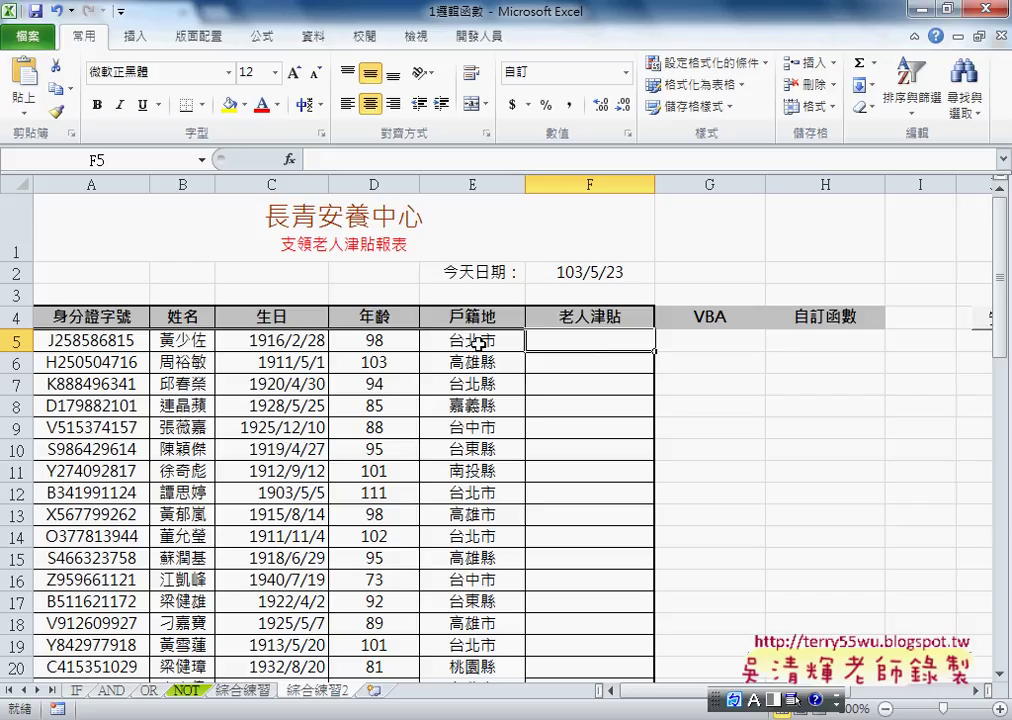
pyautogui.click(372, 339)
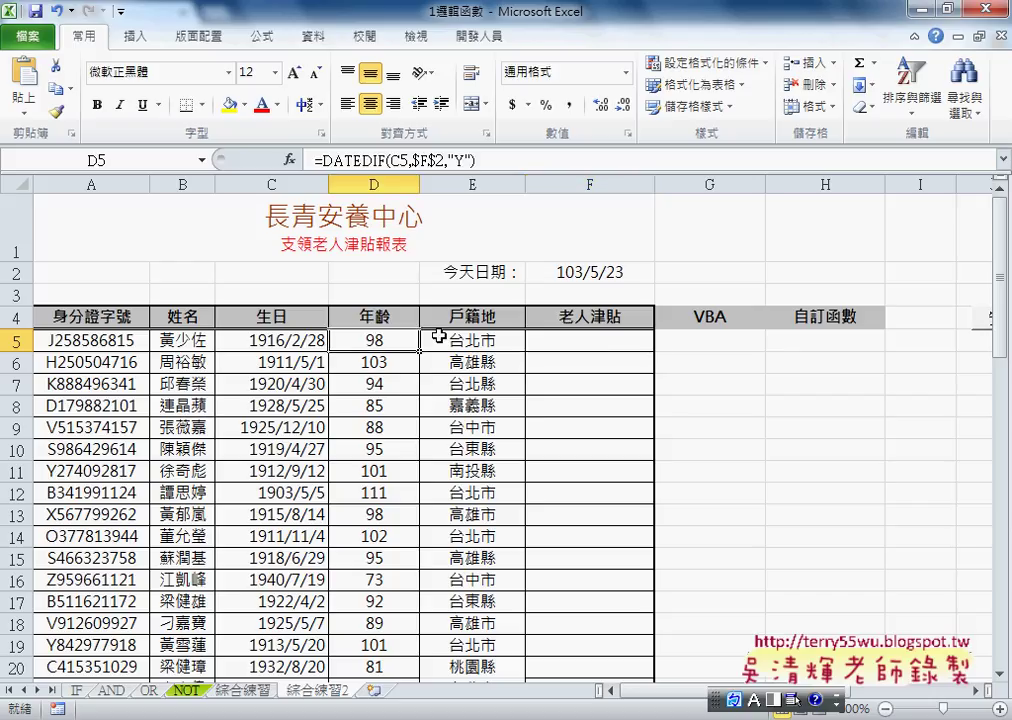
pyautogui.click(482, 341)
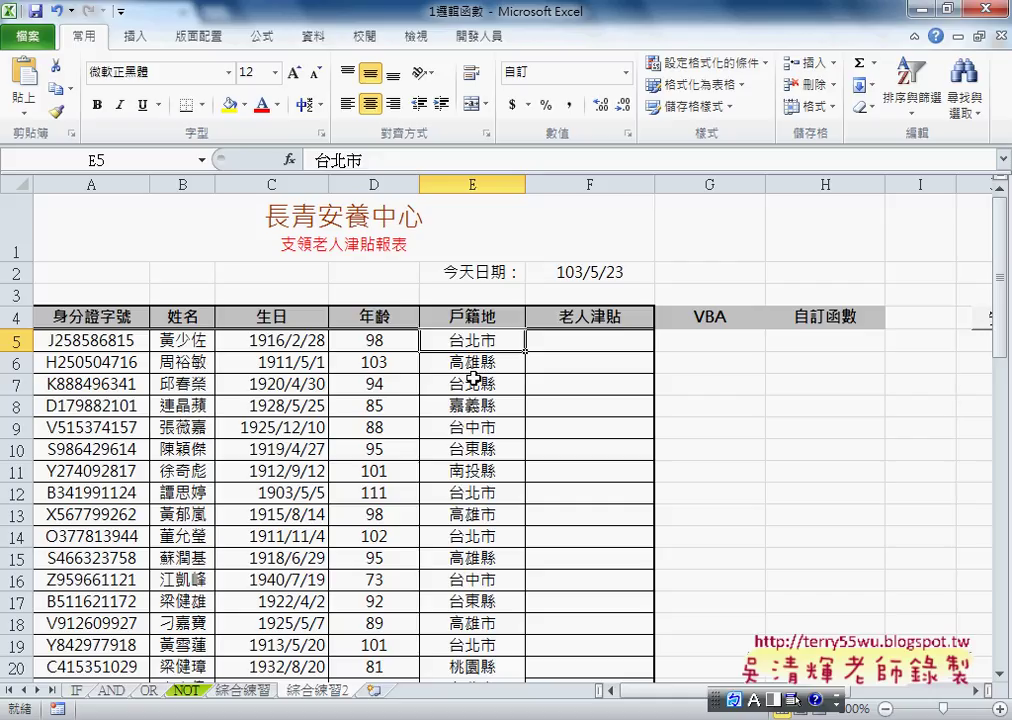
pyautogui.click(550, 341)
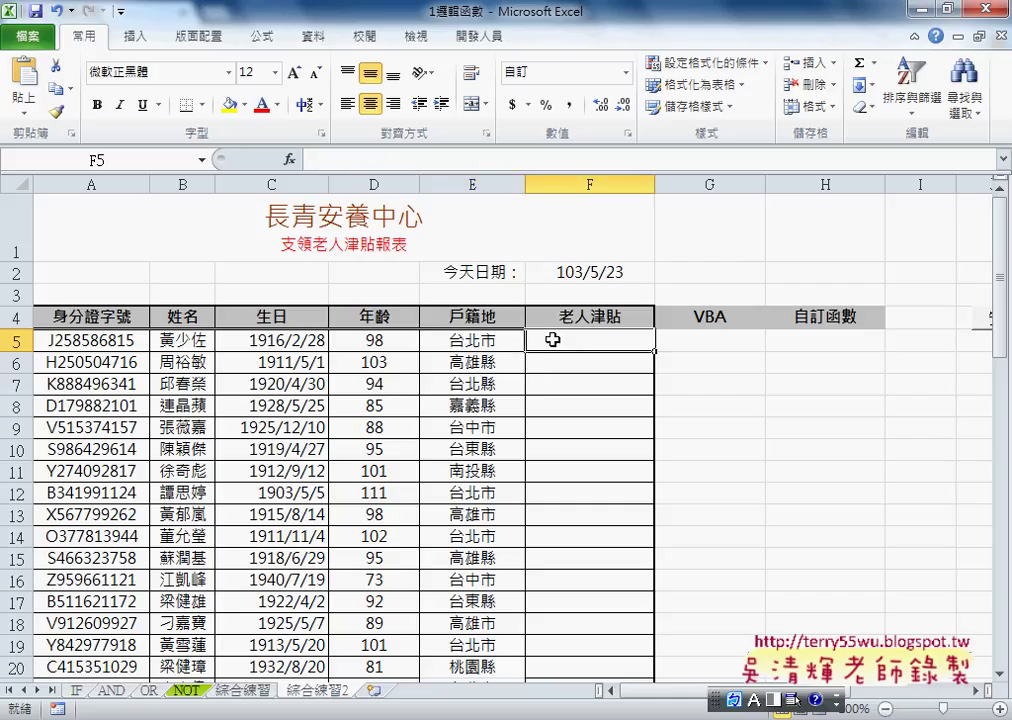
# Start an IF formula in F5 from the 邏輯 category, with AND nested as its condition
pyautogui.click(289, 159)
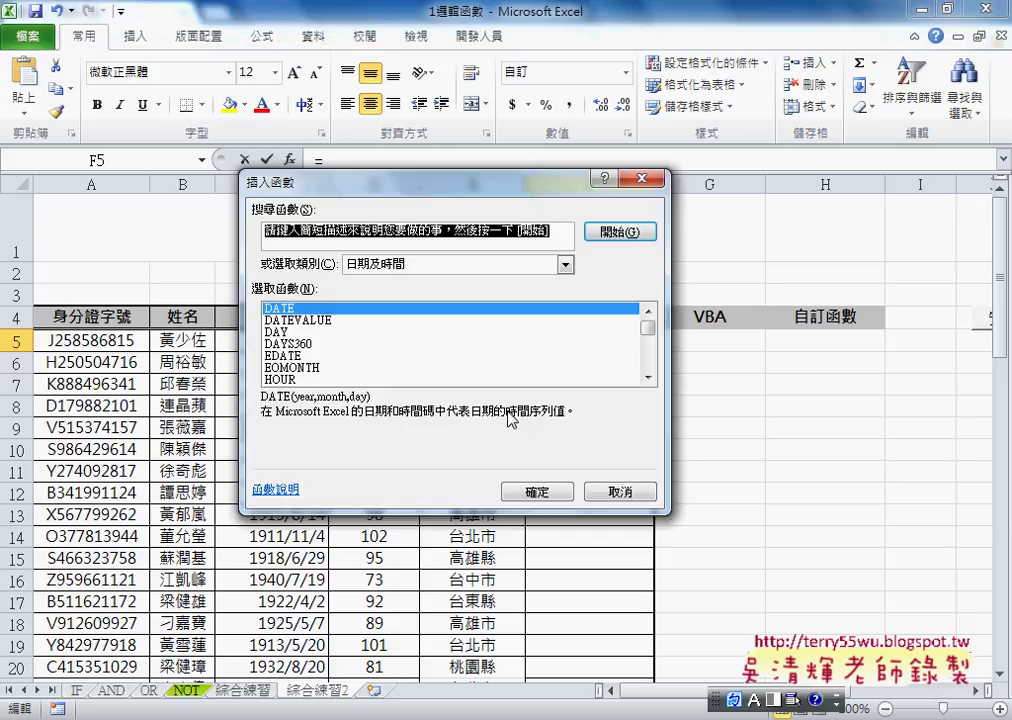
pyautogui.click(565, 264)
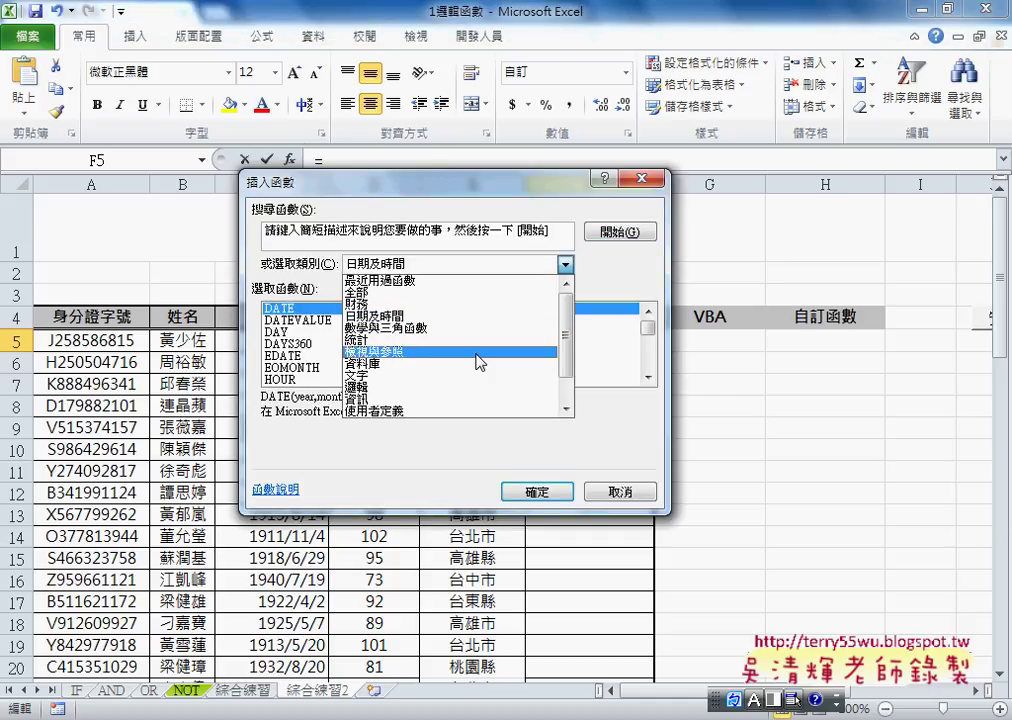
pyautogui.click(477, 387)
pyautogui.click(380, 332)
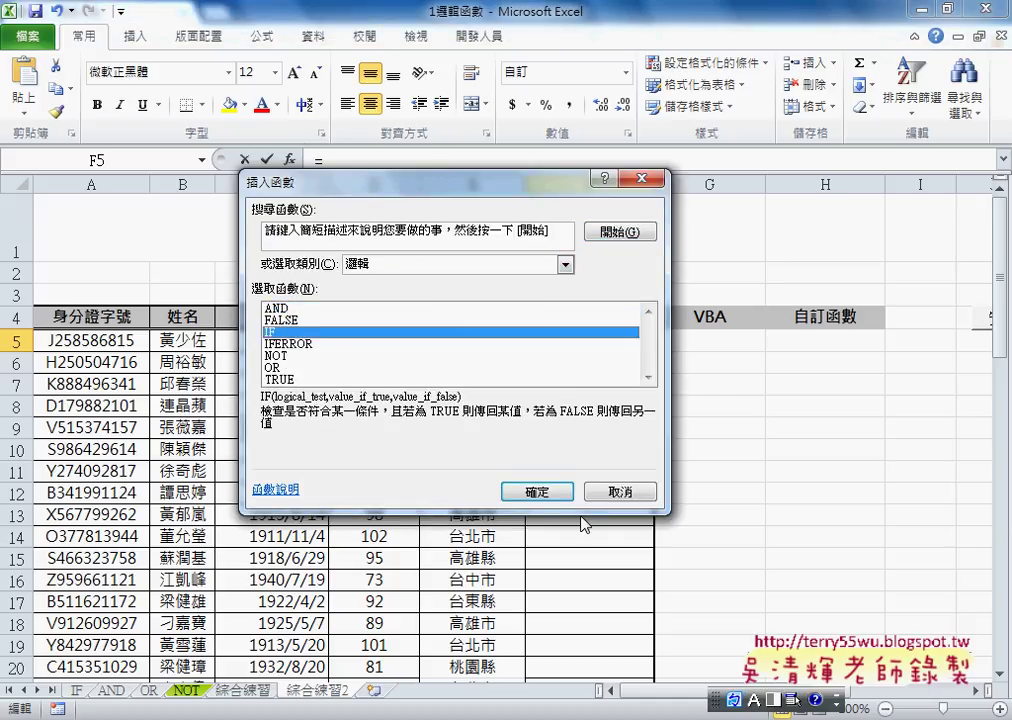
pyautogui.click(540, 491)
pyautogui.moveTo(501, 219); pyautogui.dragTo(736, 347)
pyautogui.click(201, 160)
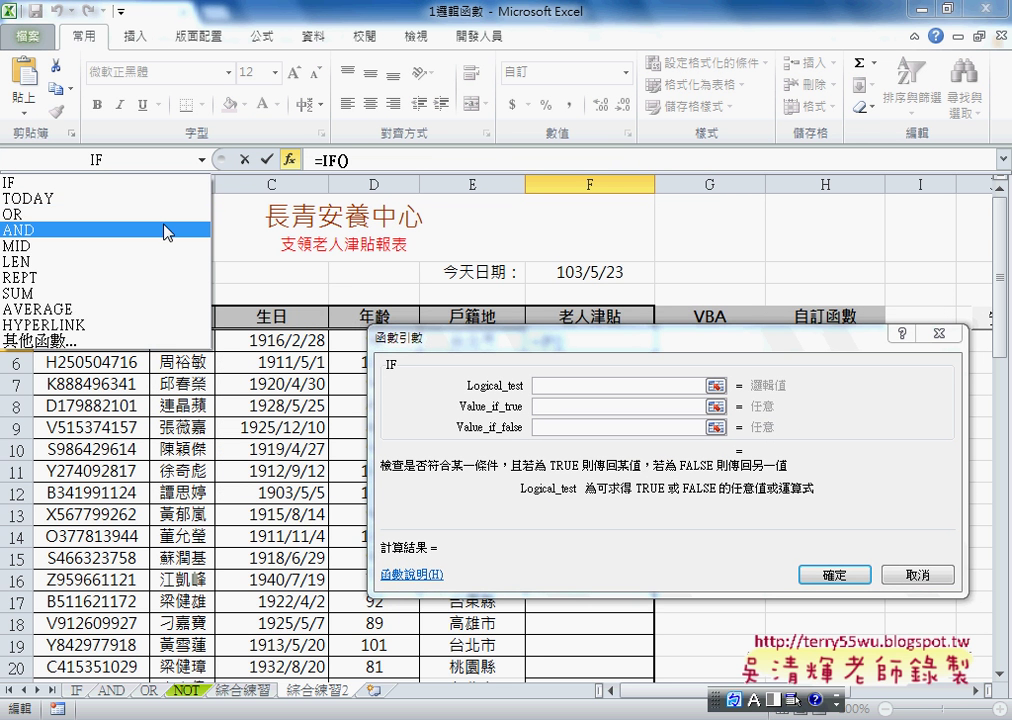
pyautogui.click(160, 230)
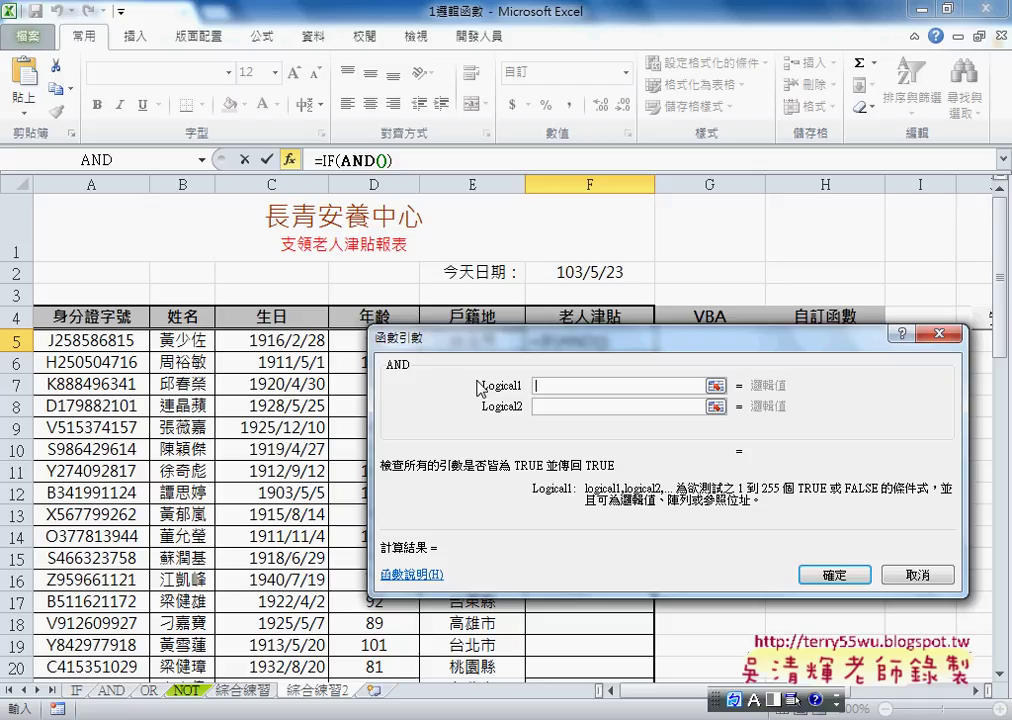
pyautogui.moveTo(558, 334)
pyautogui.mouseDown()
pyautogui.moveTo(418, 430)
pyautogui.moveTo(418, 416)
pyautogui.mouseUp()
# Give AND the conditions D5>=70 and left(E5,2)="台北", then confirm
pyautogui.click(370, 339)
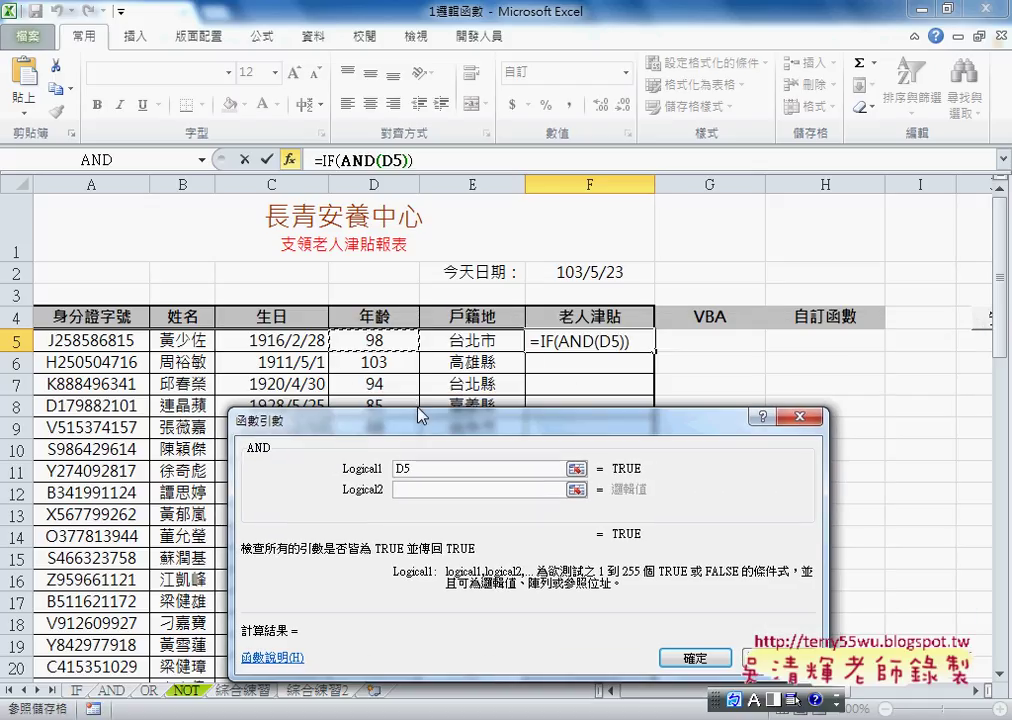
pyautogui.write('>7')
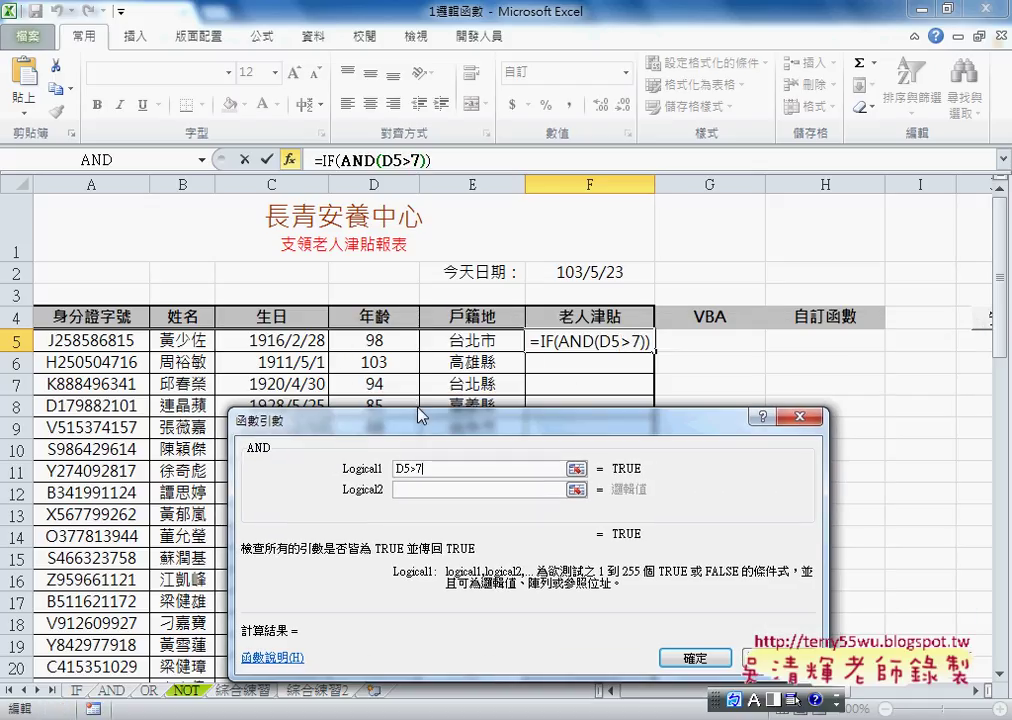
pyautogui.write('0')
pyautogui.press('Left')
pyautogui.press('Left')
pyautogui.write('=')
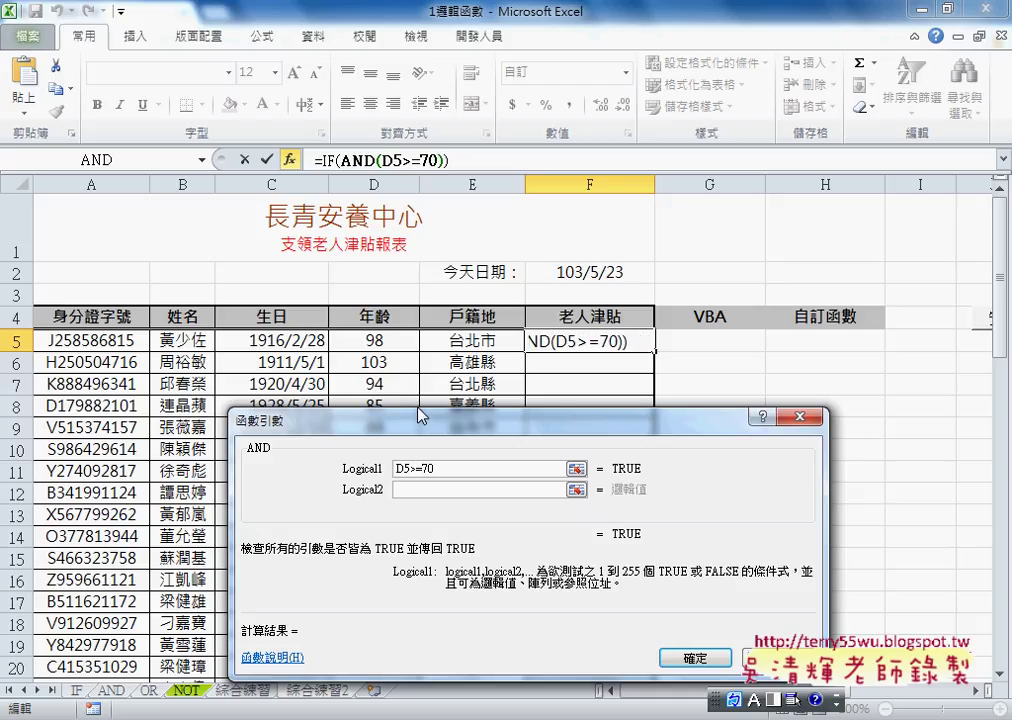
pyautogui.click(400, 489)
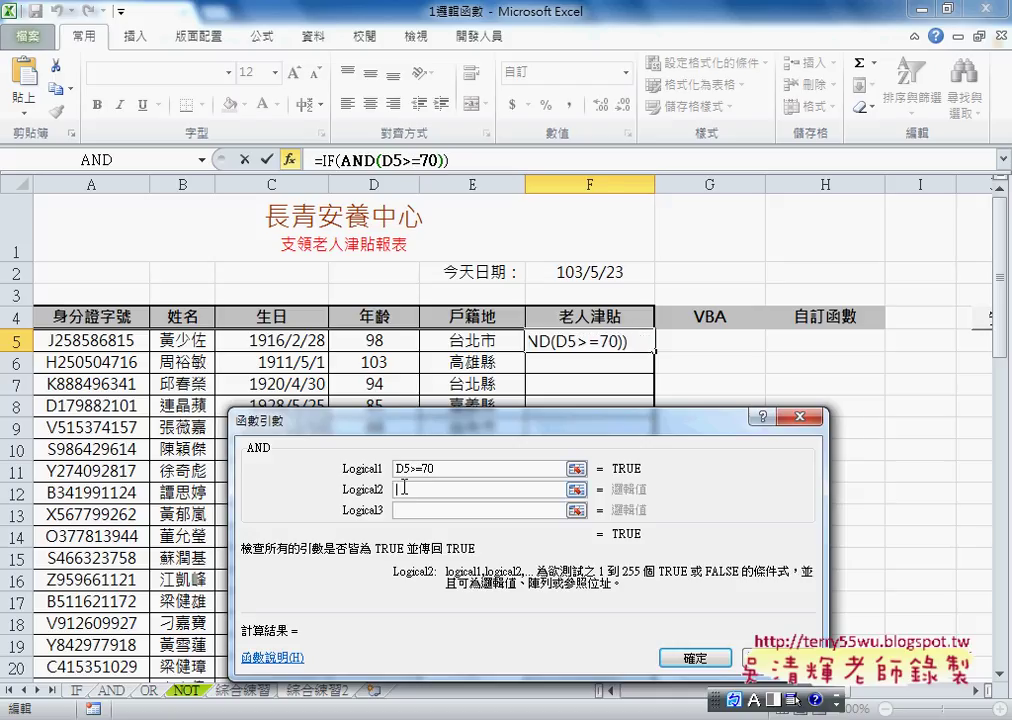
pyautogui.click(500, 338)
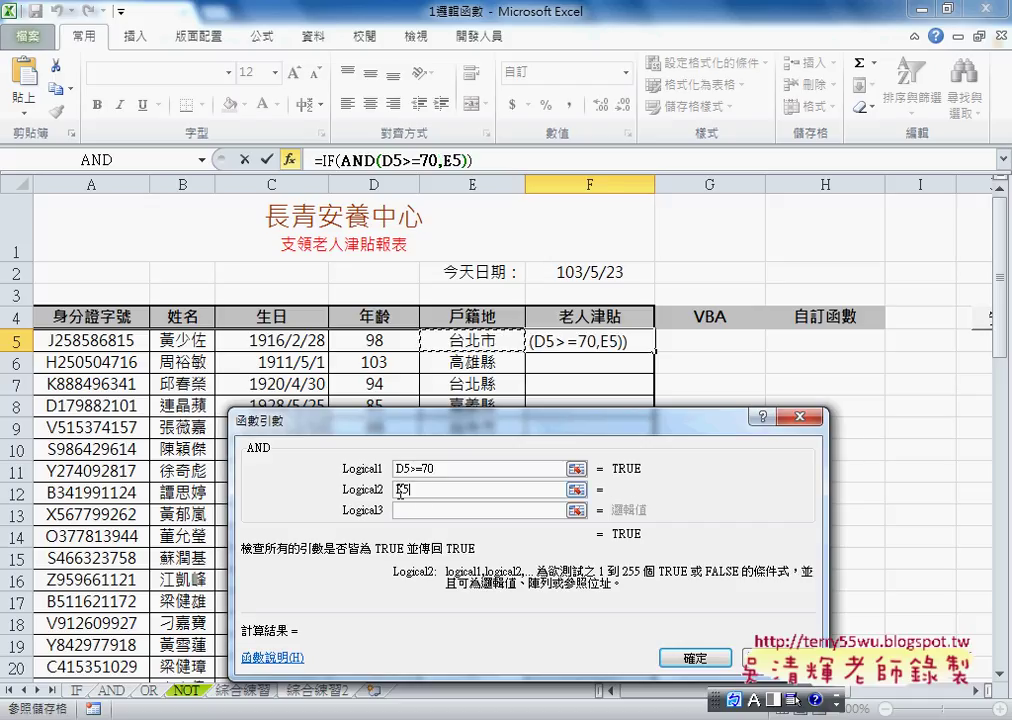
pyautogui.click(491, 490)
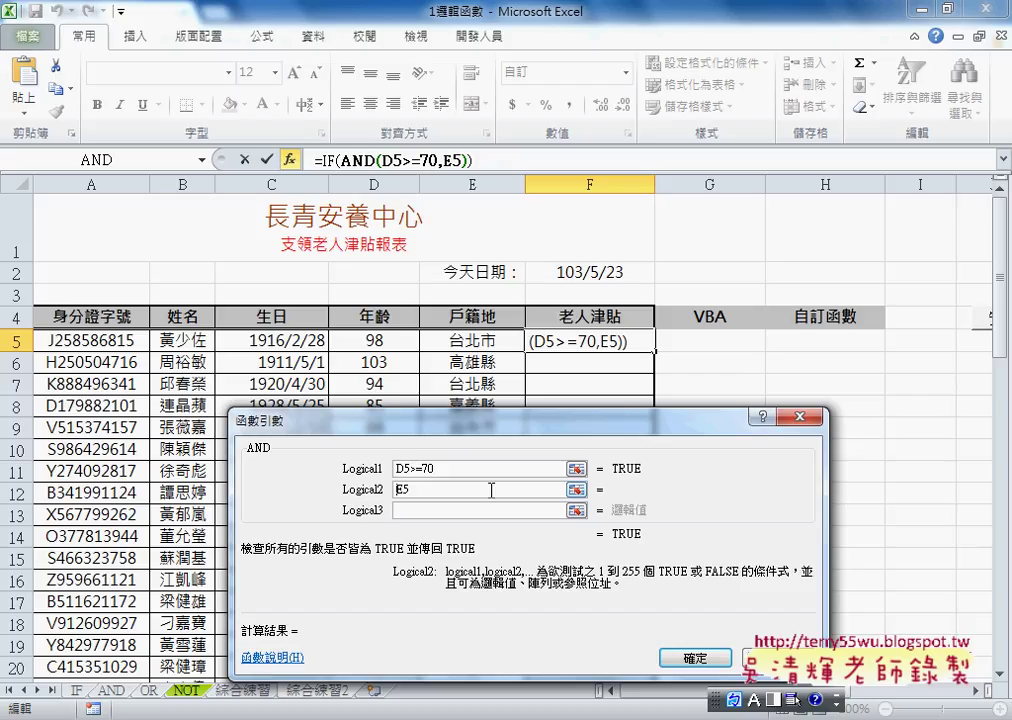
pyautogui.write('l')
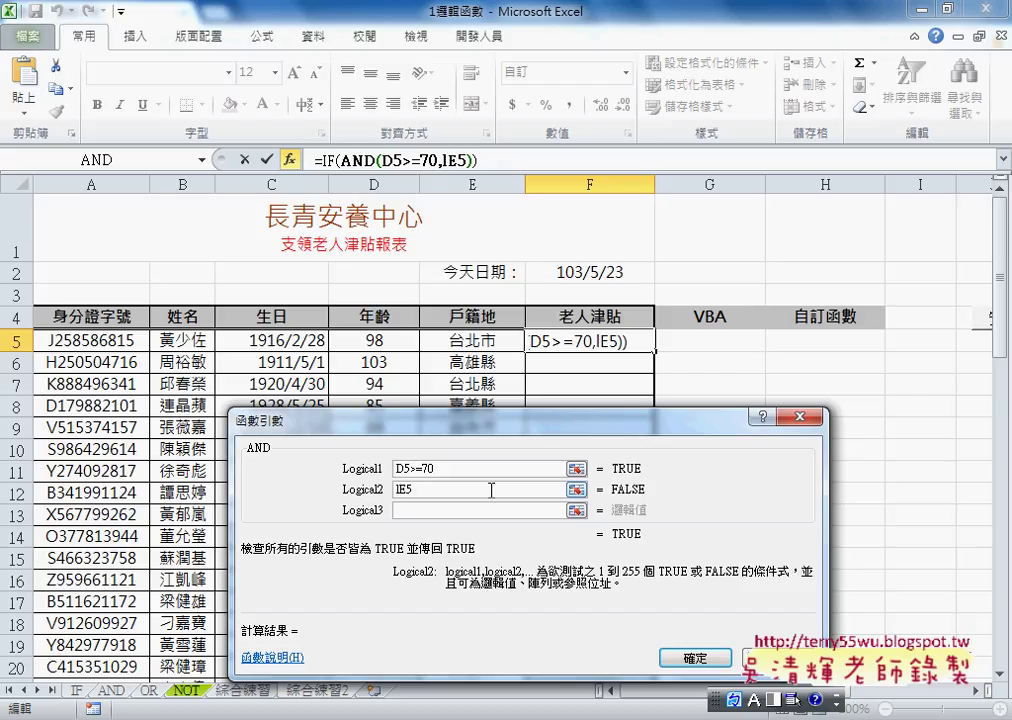
pyautogui.write('eft')
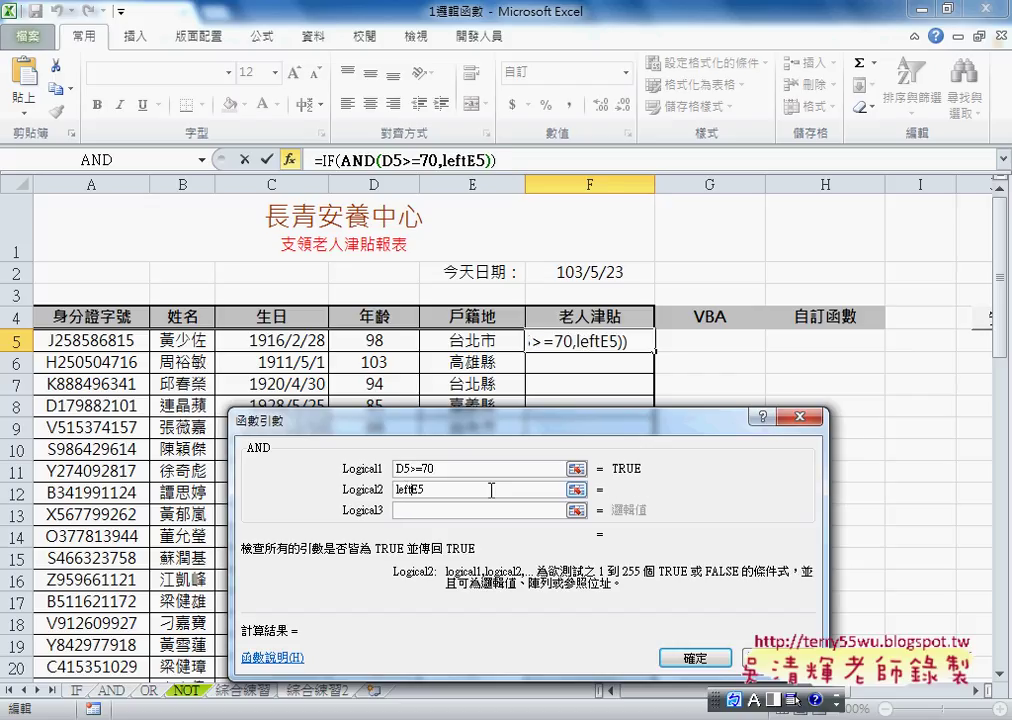
pyautogui.write('(E5,')
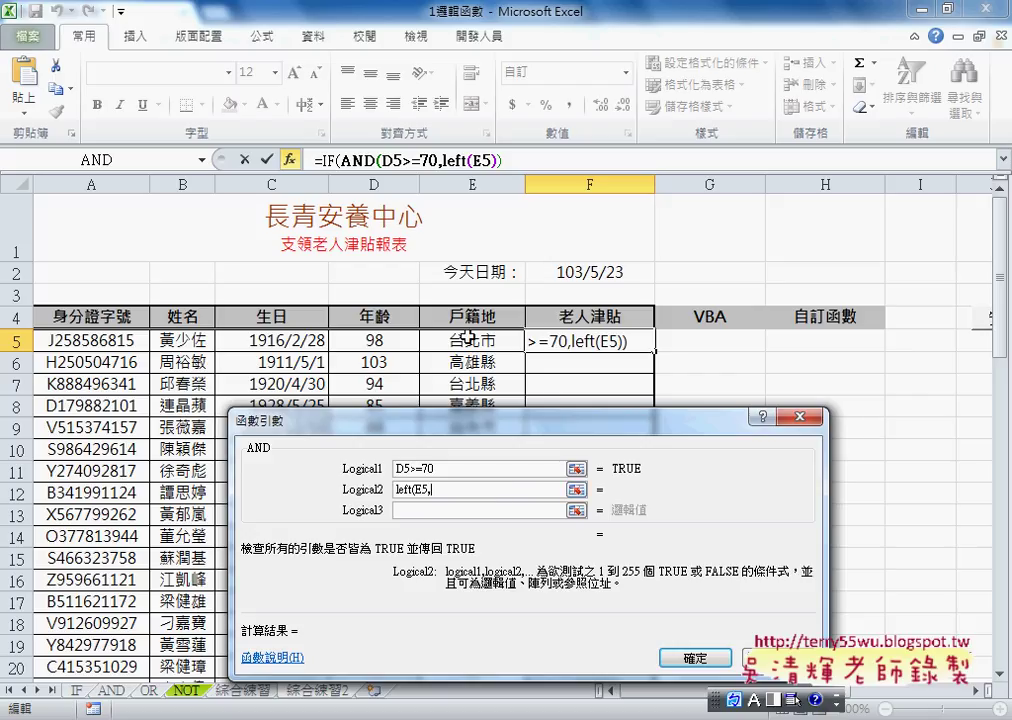
pyautogui.write('2')
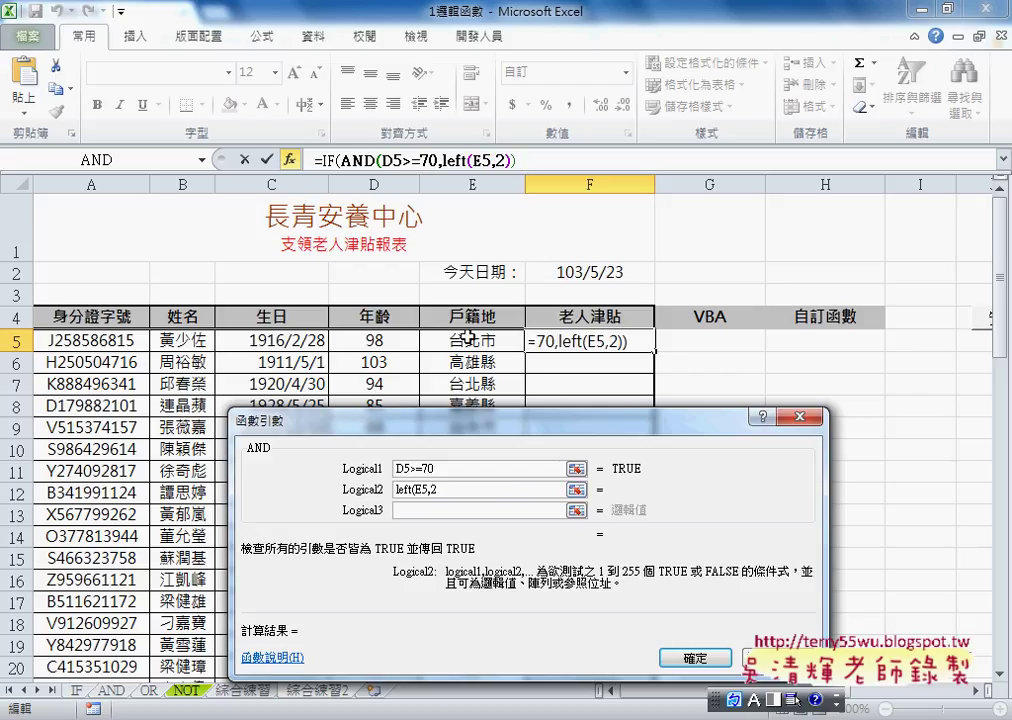
pyautogui.write(')')
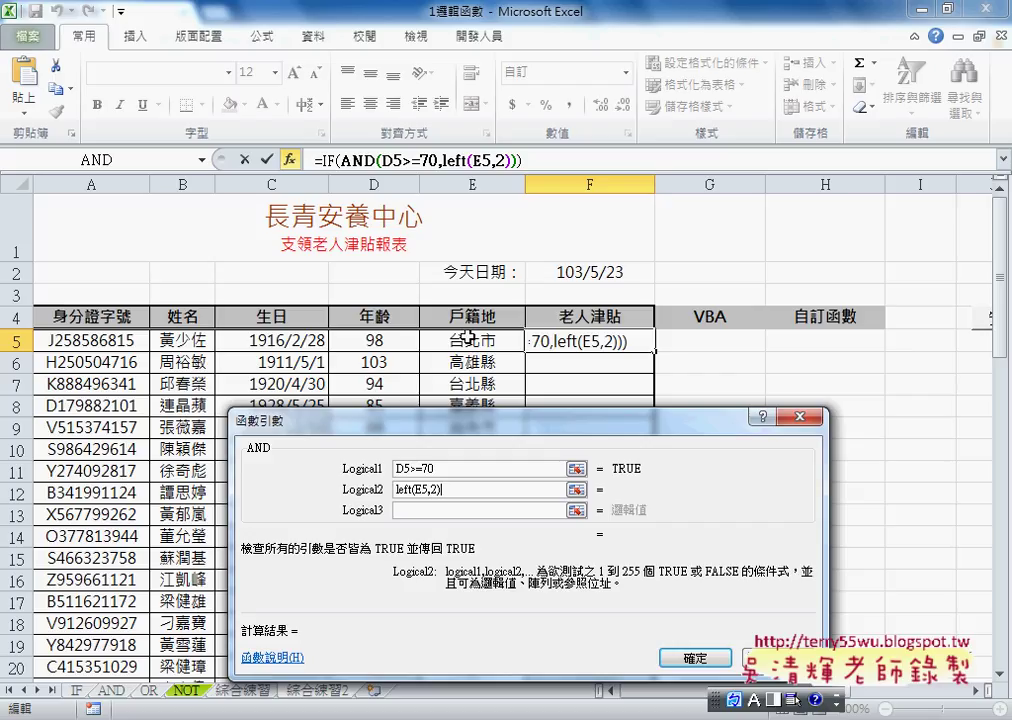
pyautogui.write('="')
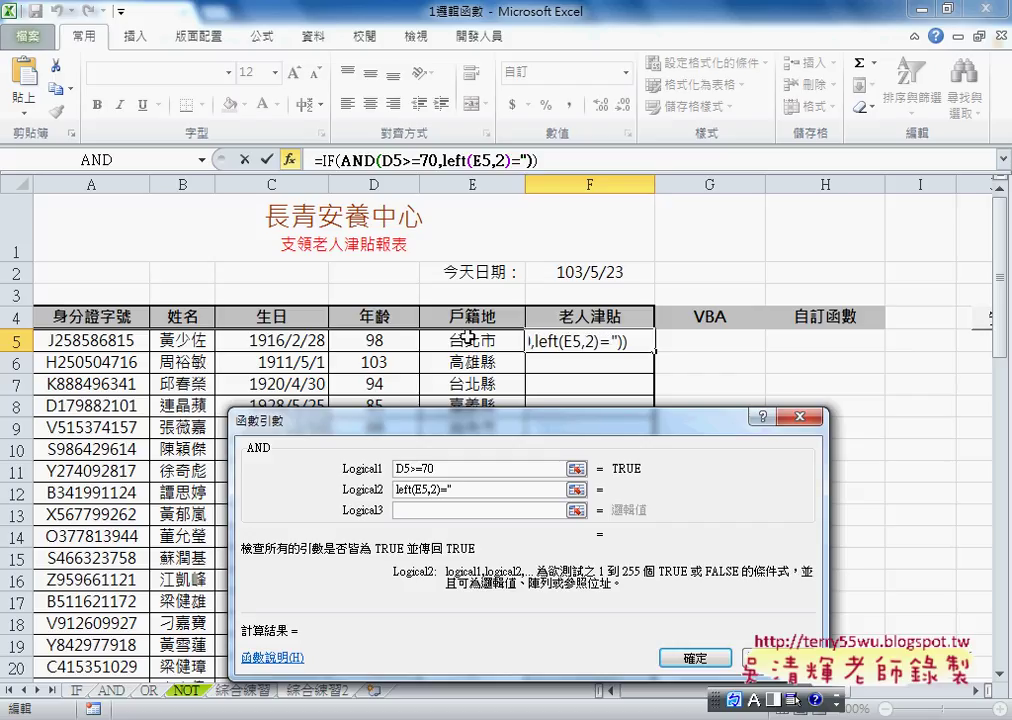
pyautogui.write('台')
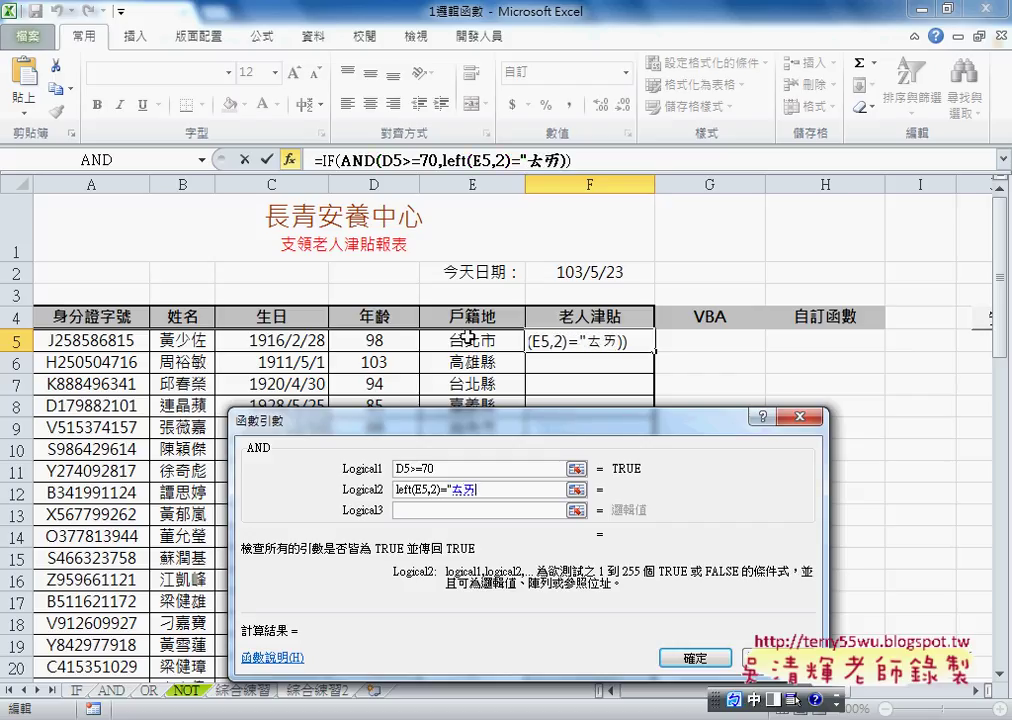
pyautogui.write('北')
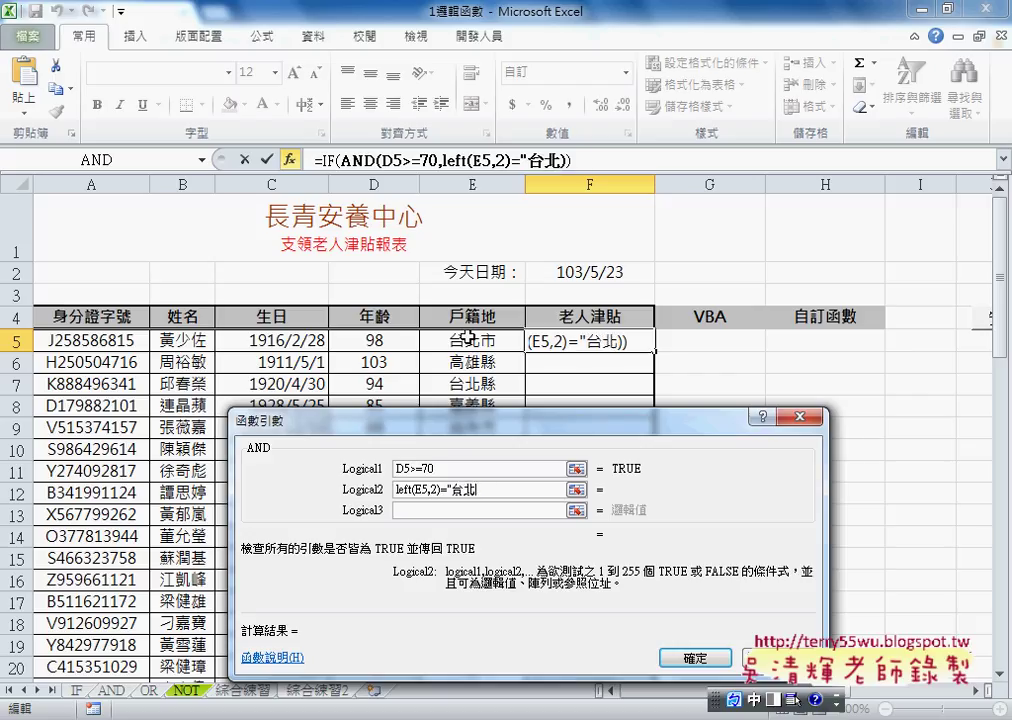
pyautogui.write('"')
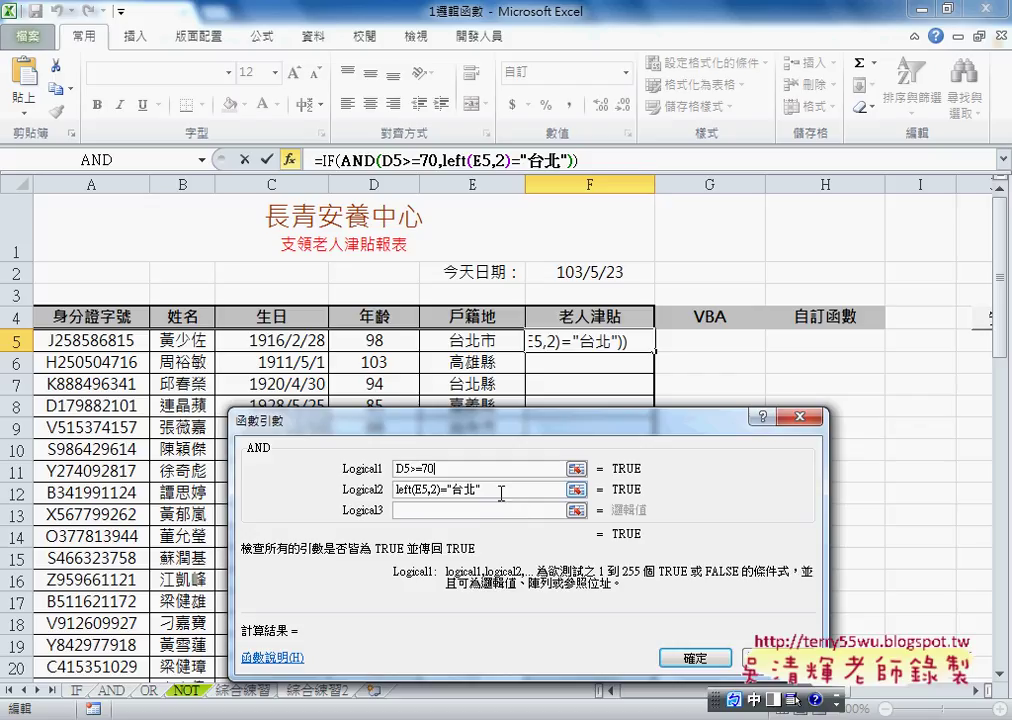
pyautogui.click(710, 659)
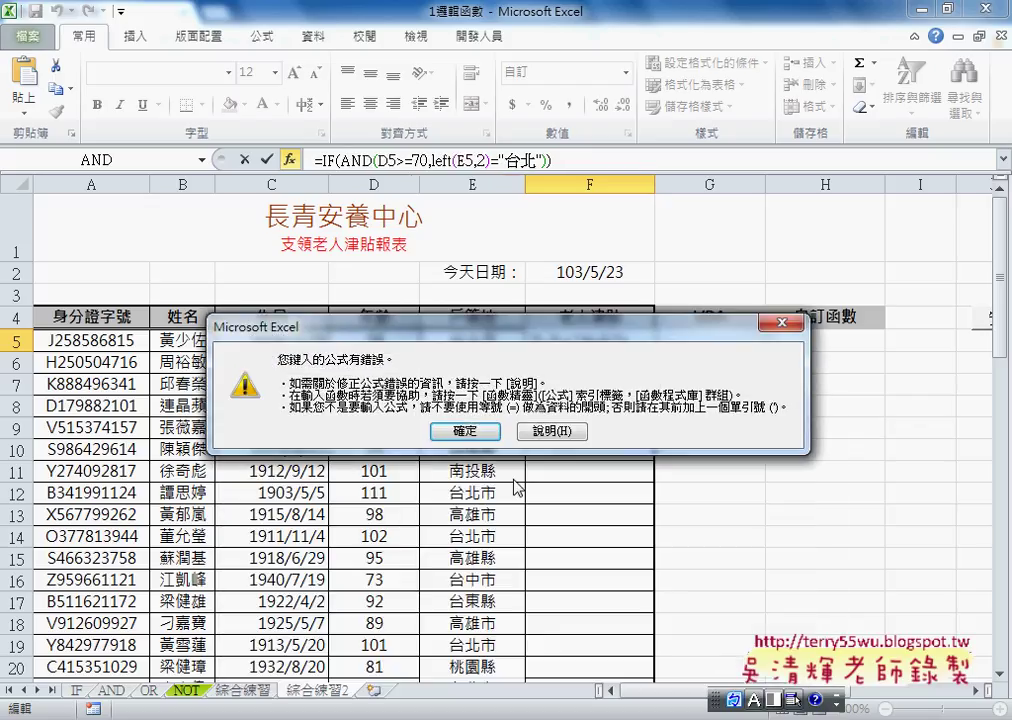
# Review the F5 IF condition =IF(AND(D5>=70,left(E5,2)="台北")) and reconfirm it, dismissing the errors
pyautogui.press('Return')
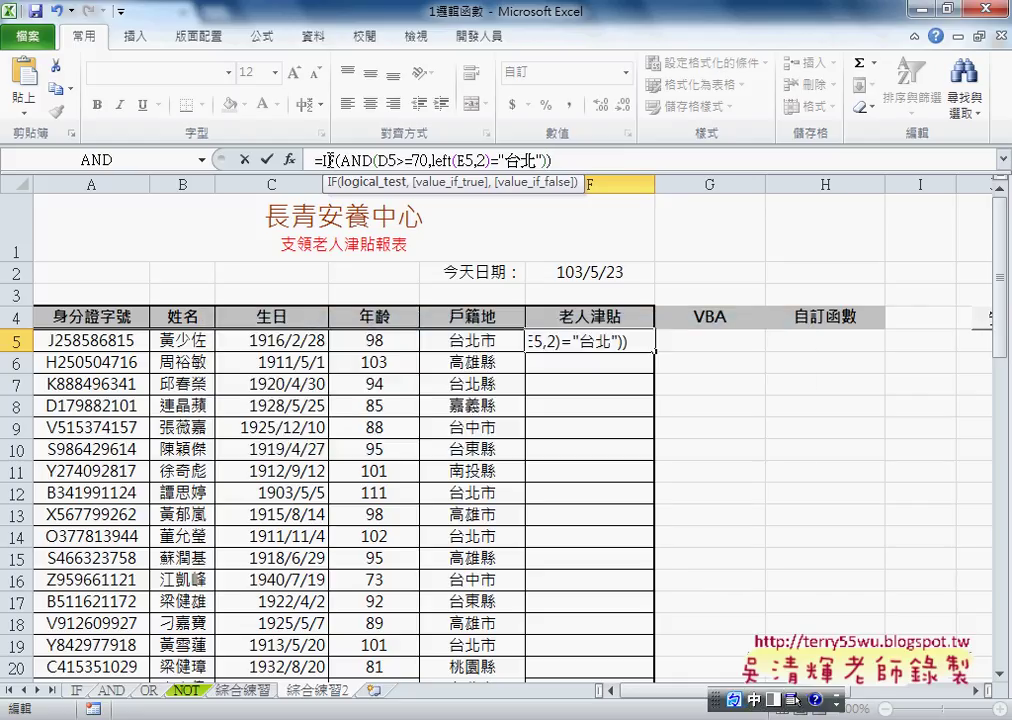
pyautogui.click(290, 160)
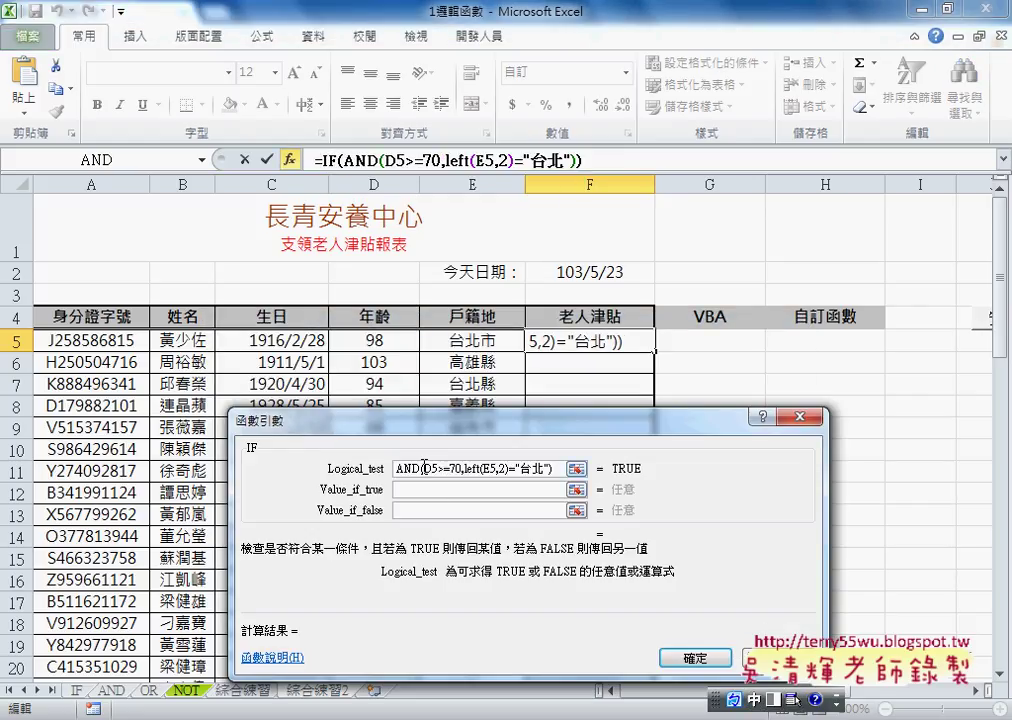
pyautogui.moveTo(419, 468); pyautogui.dragTo(548, 466)
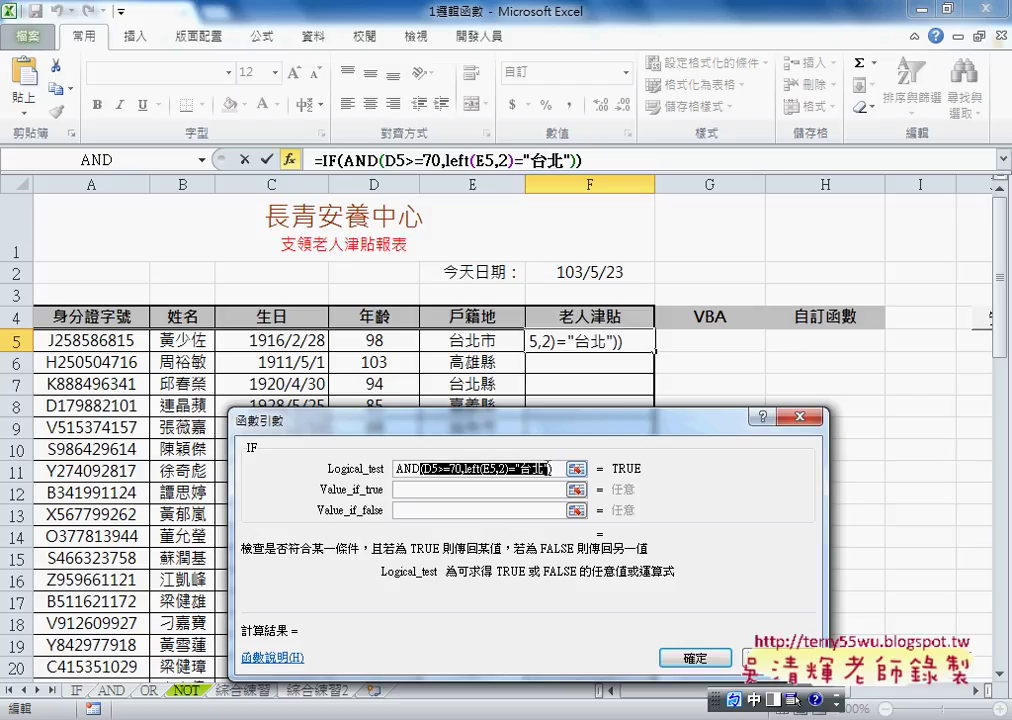
pyautogui.click(540, 470)
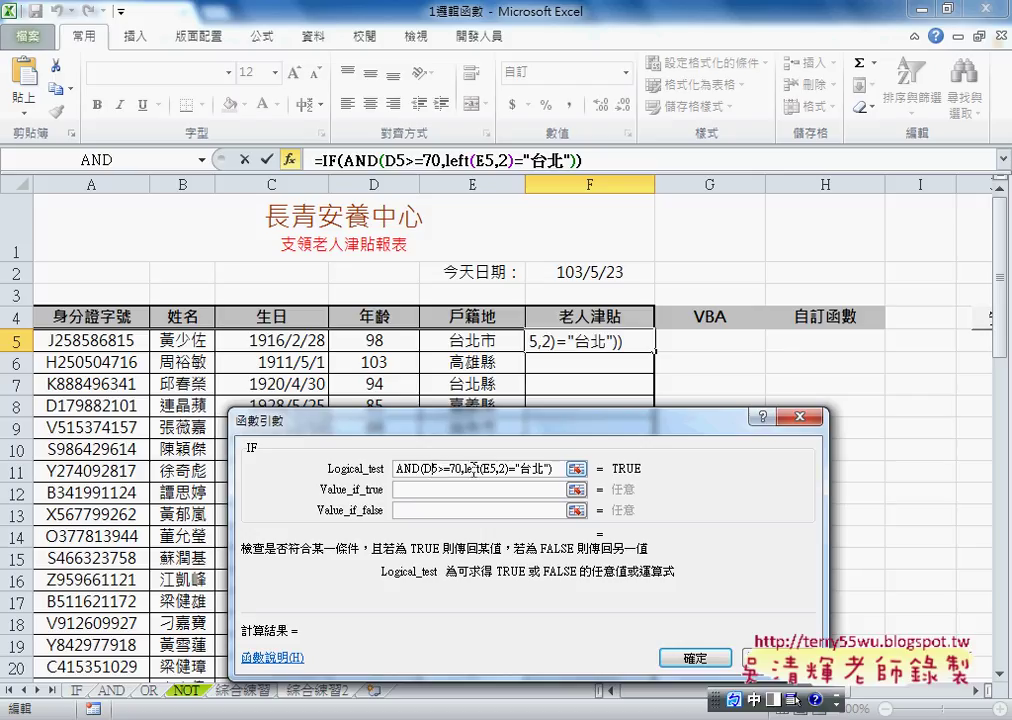
pyautogui.moveTo(468, 468)
pyautogui.mouseDown()
pyautogui.moveTo(512, 468)
pyautogui.moveTo(469, 469)
pyautogui.mouseUp()
pyautogui.click(537, 476)
pyautogui.click(425, 467)
pyautogui.click(681, 658)
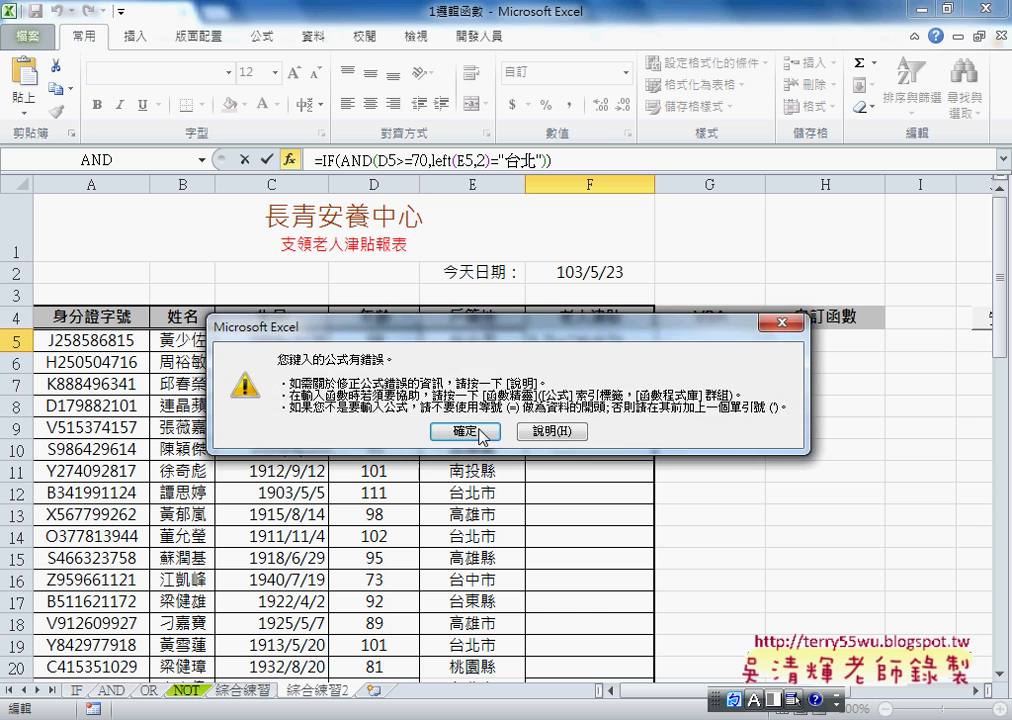
pyautogui.click(466, 430)
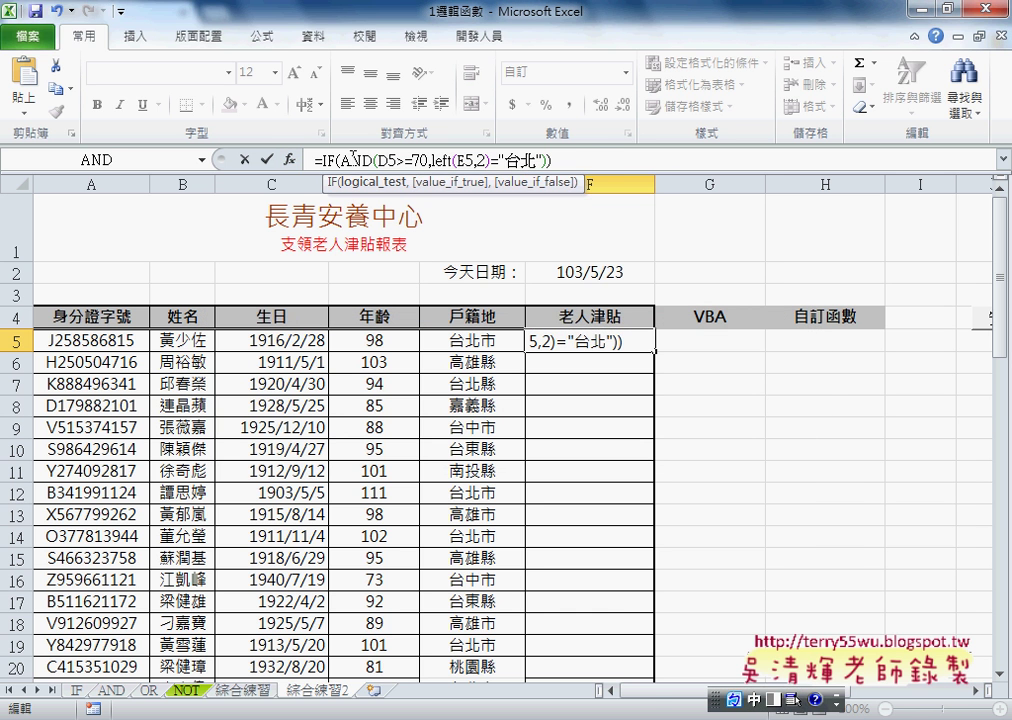
# Cut the 台北 location condition out of AND's second argument and insert OR in its place
pyautogui.click(289, 159)
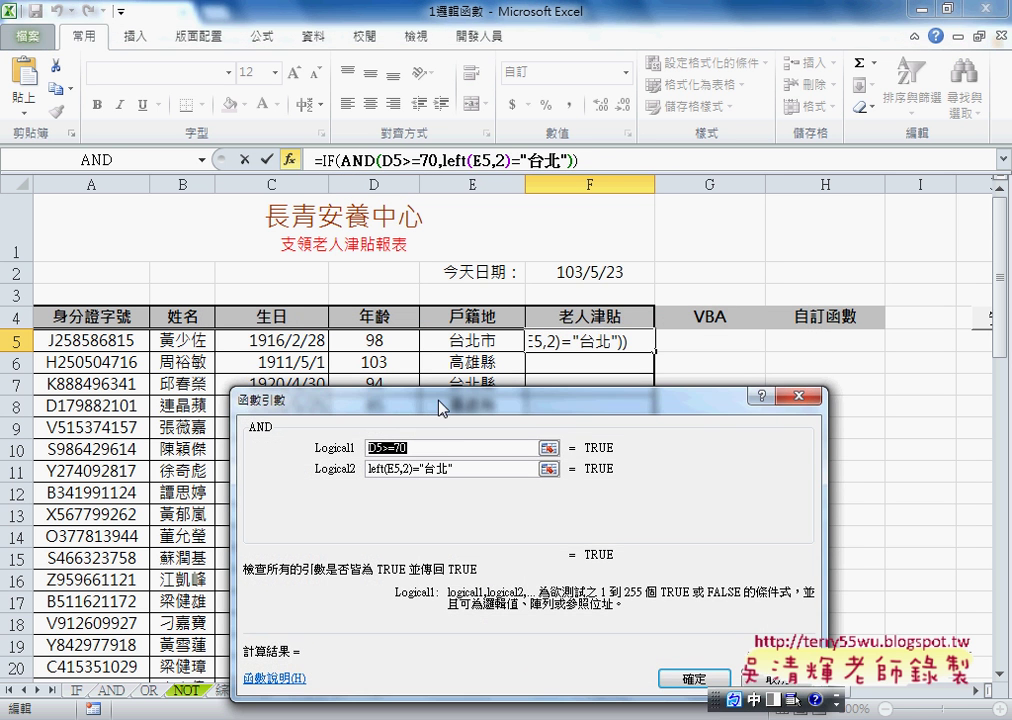
pyautogui.moveTo(427, 425); pyautogui.dragTo(397, 345)
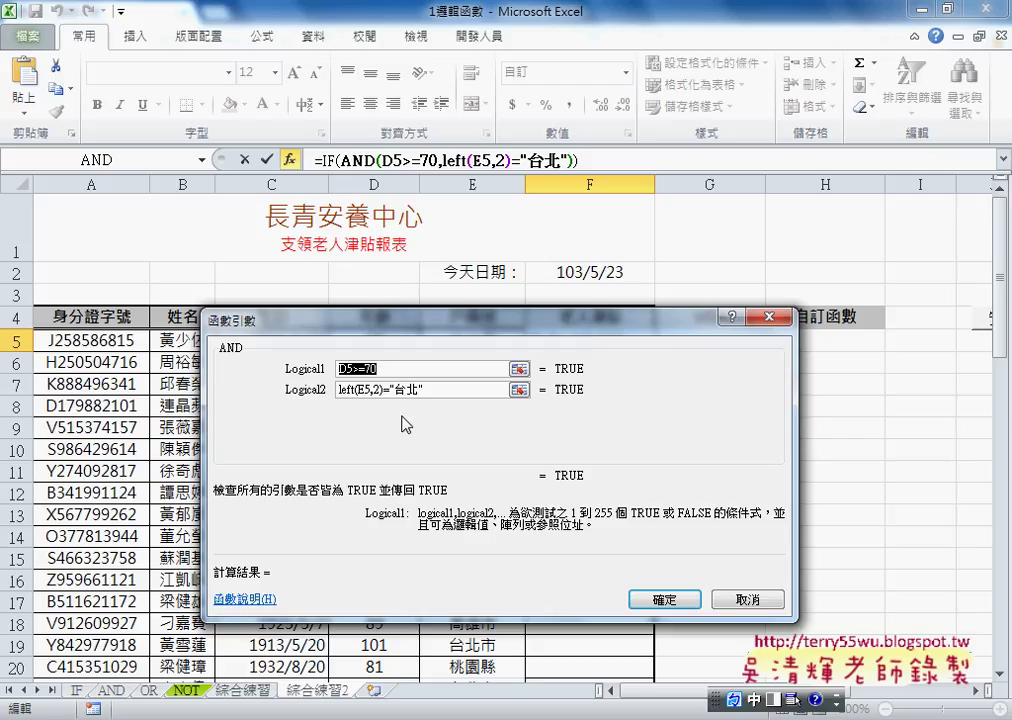
pyautogui.moveTo(438, 390); pyautogui.dragTo(338, 391)
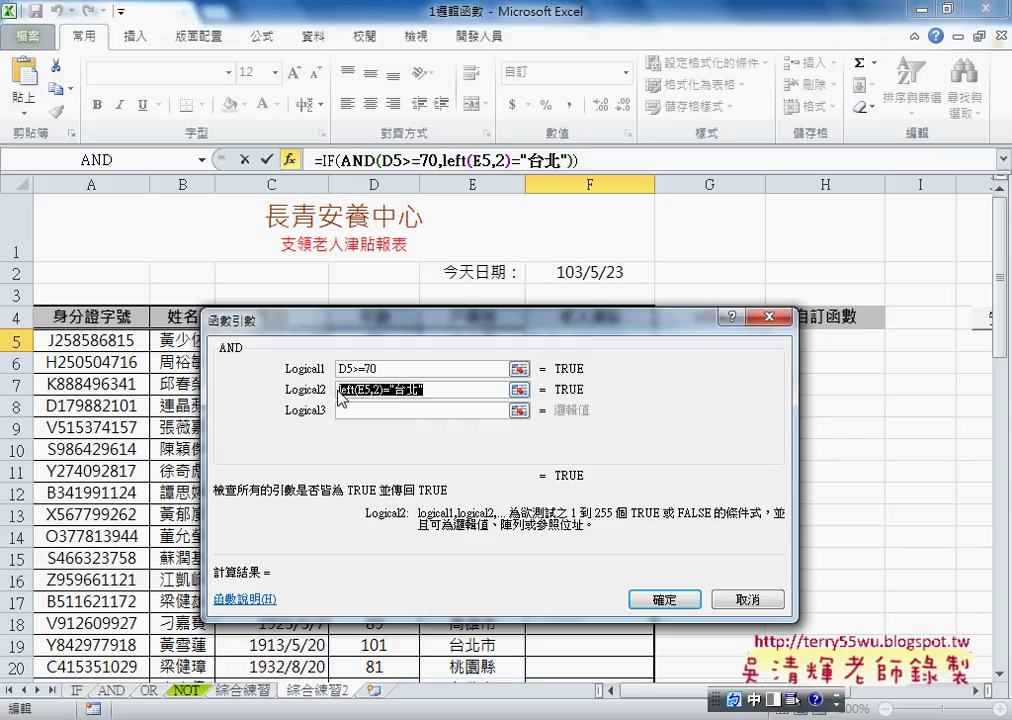
pyautogui.rightClick(377, 391)
pyautogui.click(413, 404)
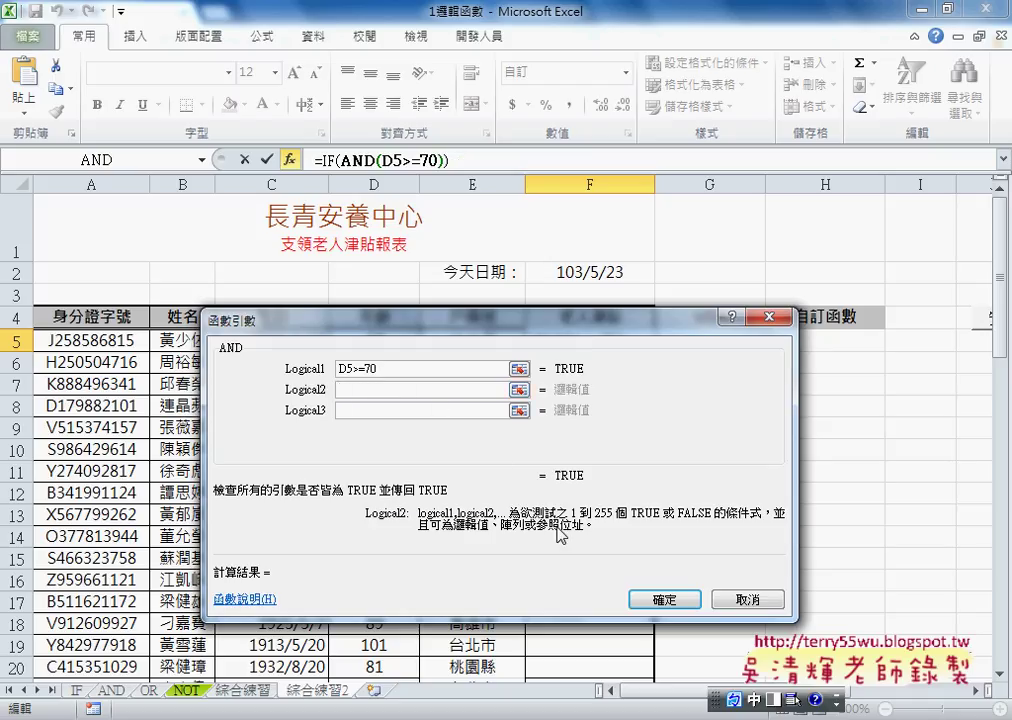
pyautogui.click(201, 160)
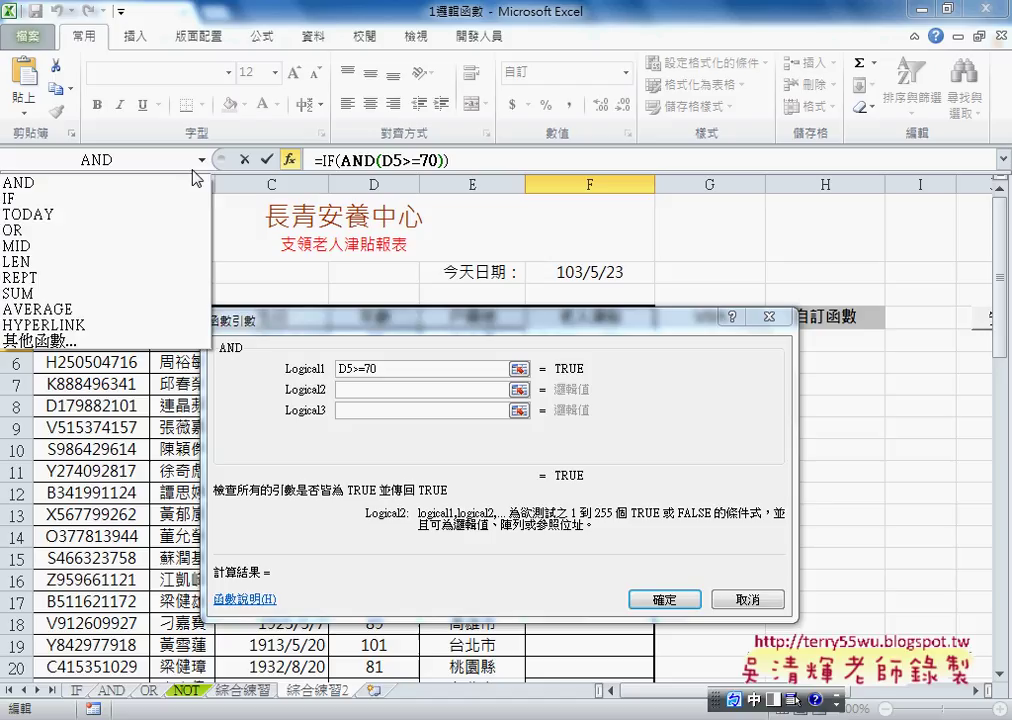
pyautogui.click(158, 229)
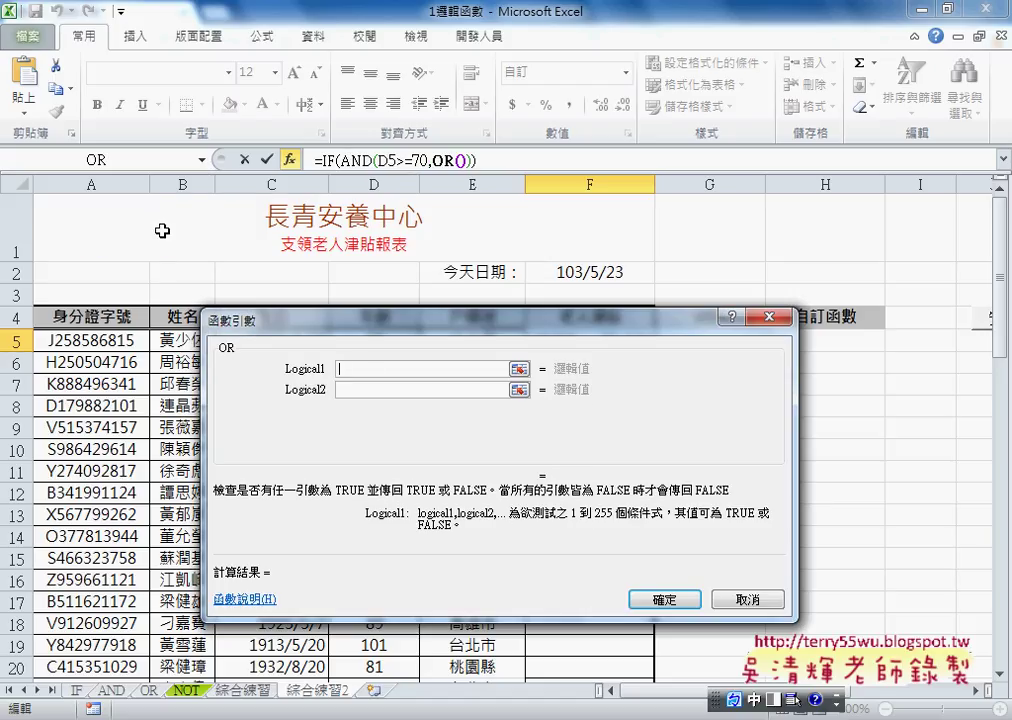
# Paste the left(E5,2)="台北" condition into both of OR's arguments
pyautogui.rightClick(377, 367)
pyautogui.click(420, 418)
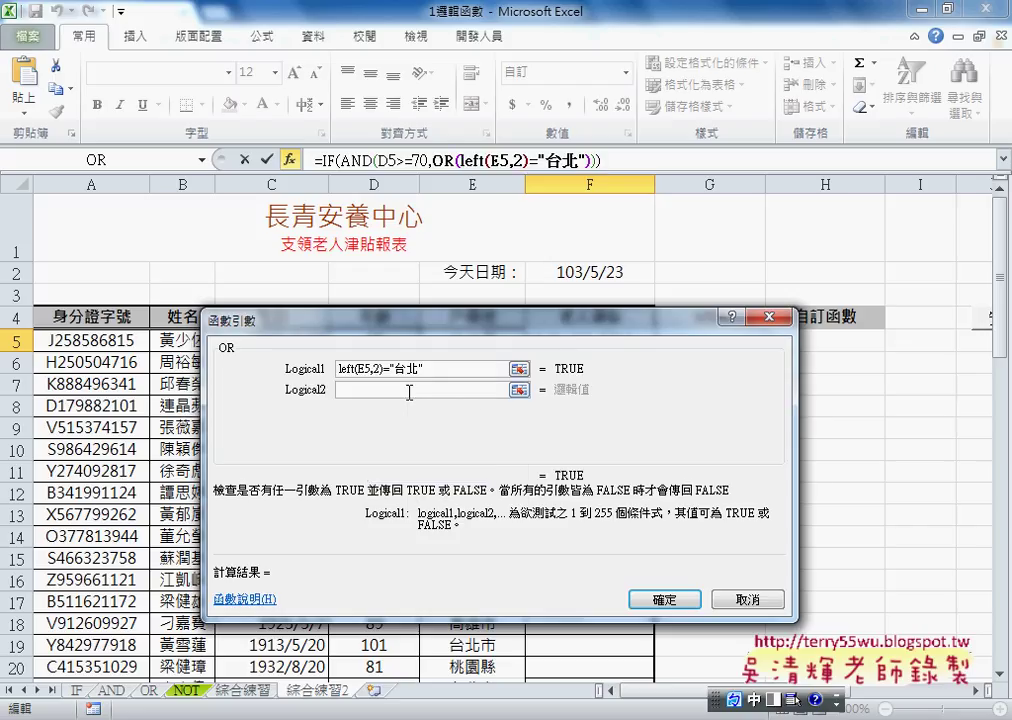
pyautogui.rightClick(407, 393)
pyautogui.click(375, 393)
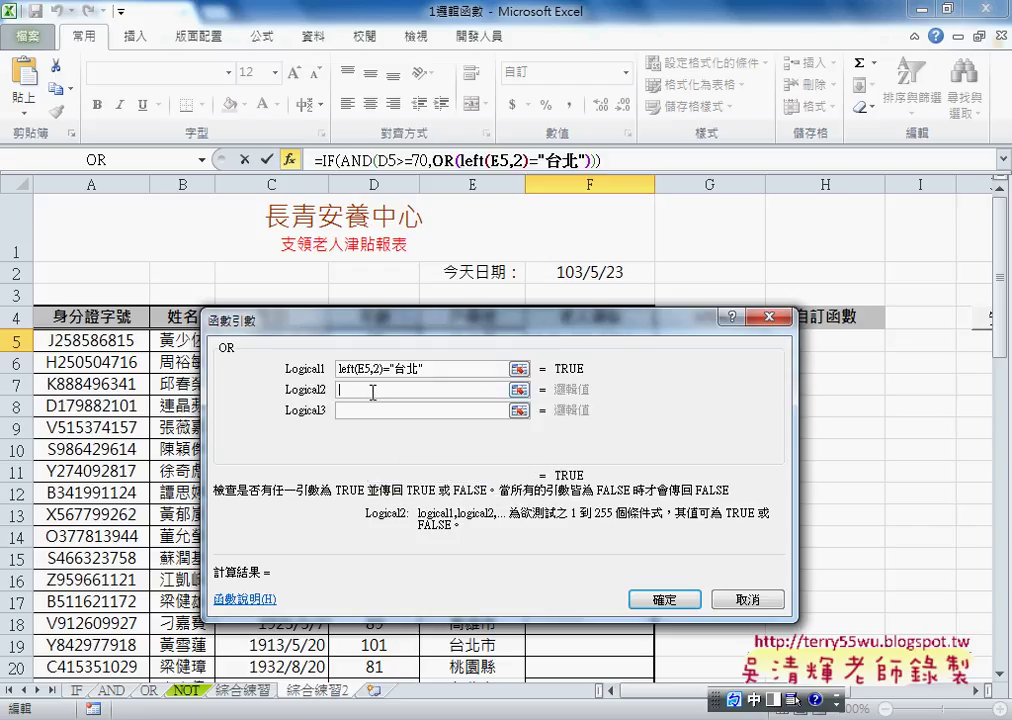
pyautogui.rightClick(382, 390)
pyautogui.click(415, 450)
pyautogui.moveTo(398, 391); pyautogui.dragTo(419, 390)
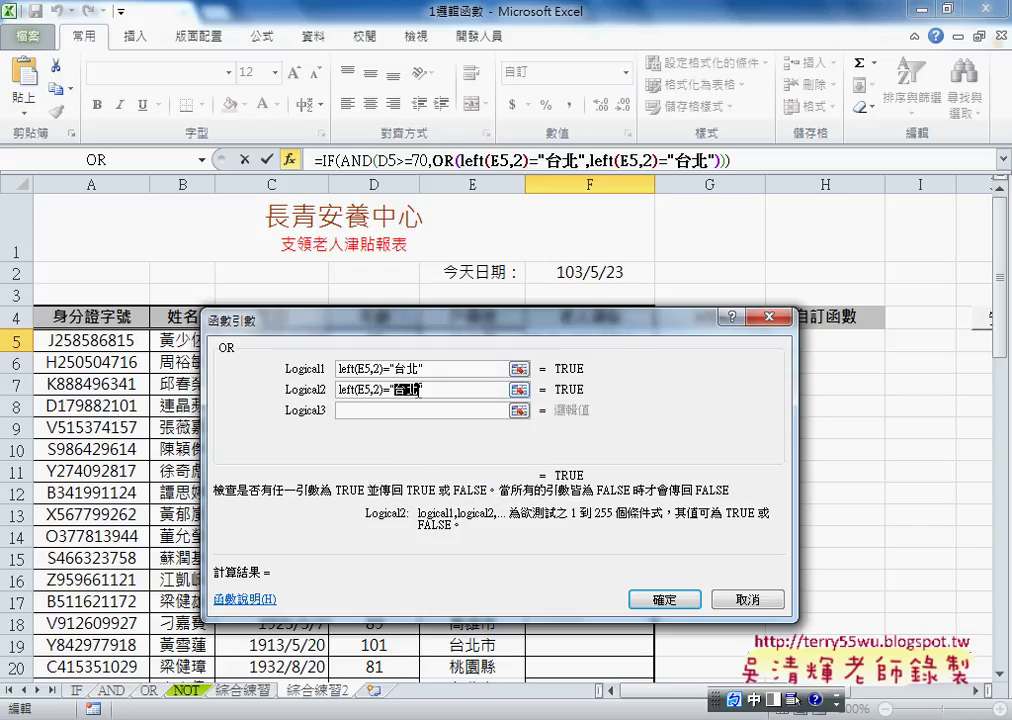
# Change the second copy to 高雄 and apply the OR condition, dismissing the formula error
pyautogui.write('ㄍㄠ')
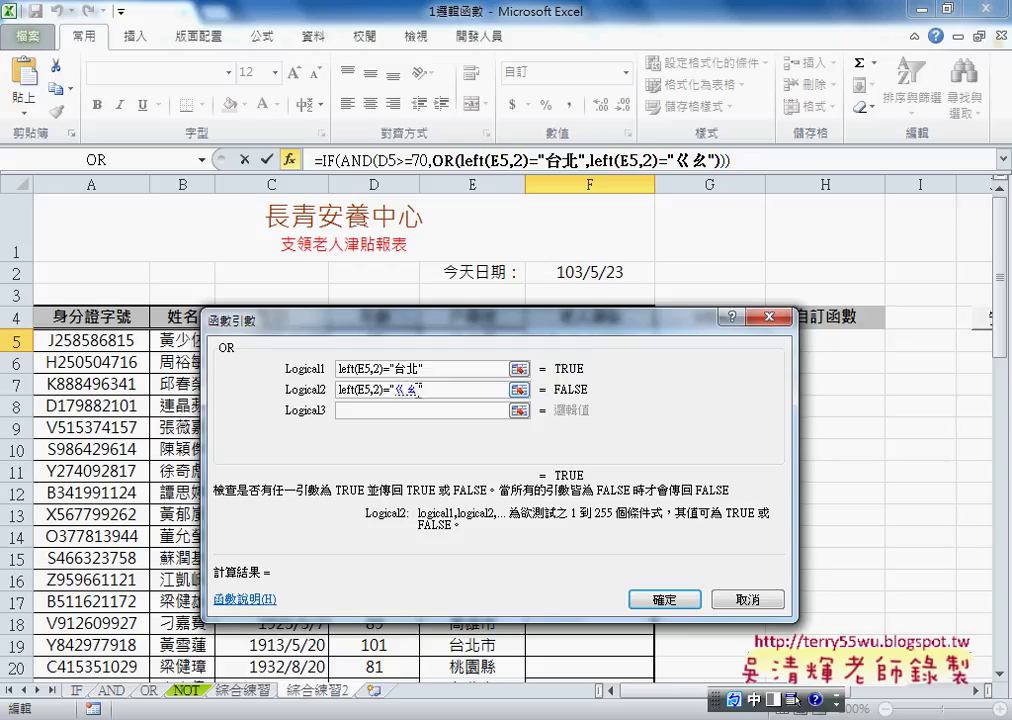
pyautogui.press('space')
pyautogui.write('ㄒ')
pyautogui.write('ㄩㄥ6')
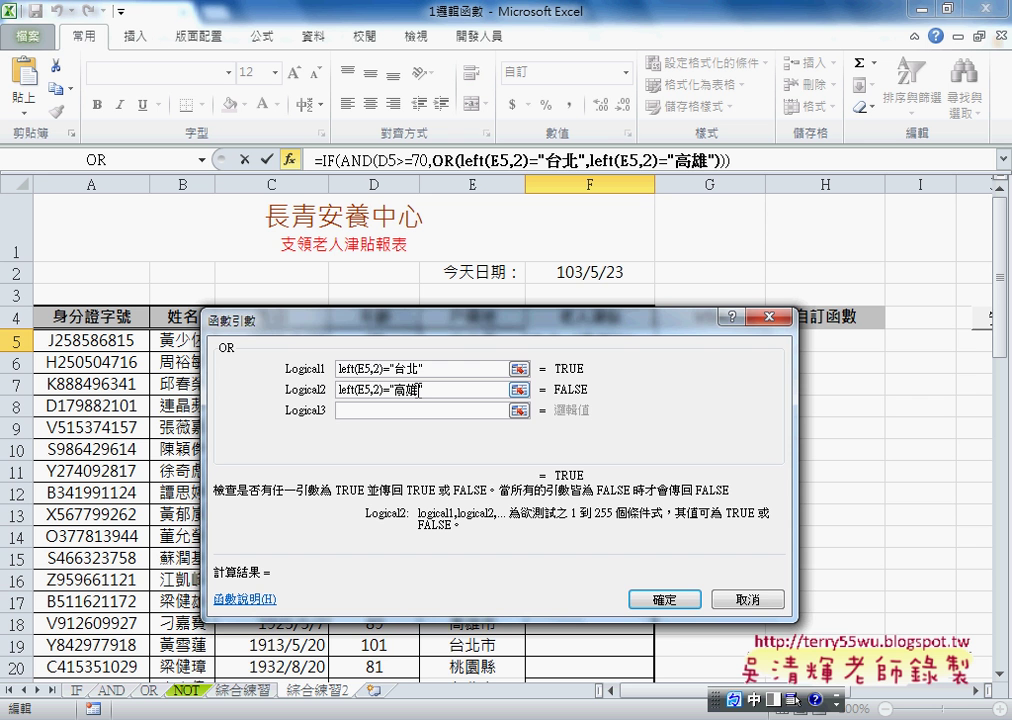
pyautogui.click(672, 598)
pyautogui.click(464, 430)
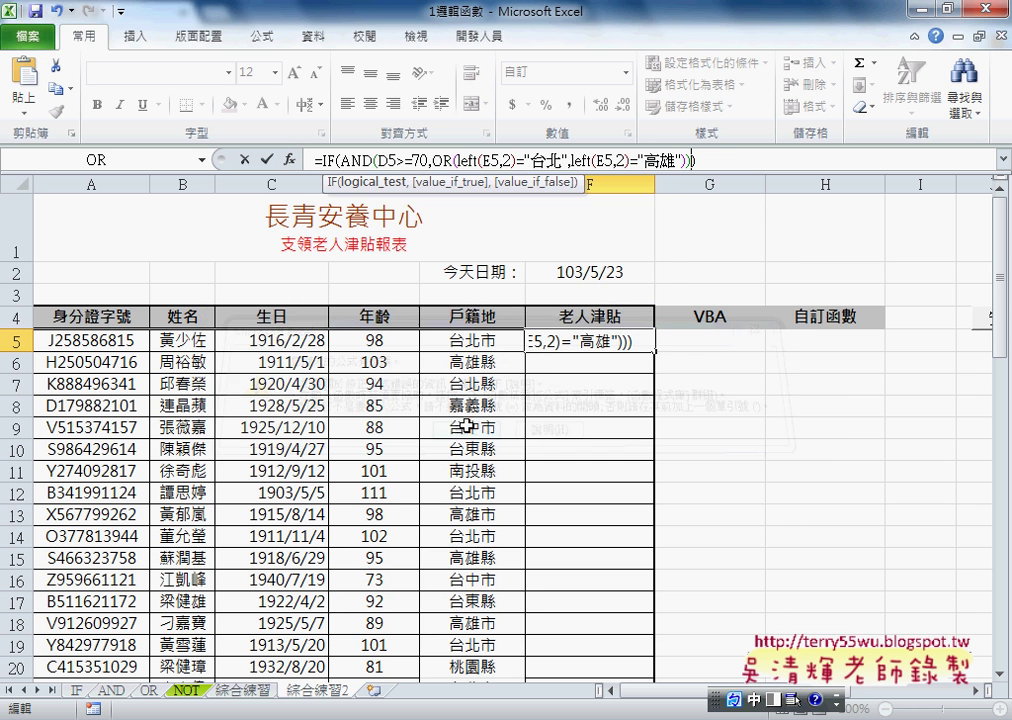
pyautogui.click(289, 159)
# Delete the 高雄 alternative and the OR( wrapper from IF's logical test
pyautogui.click(378, 389)
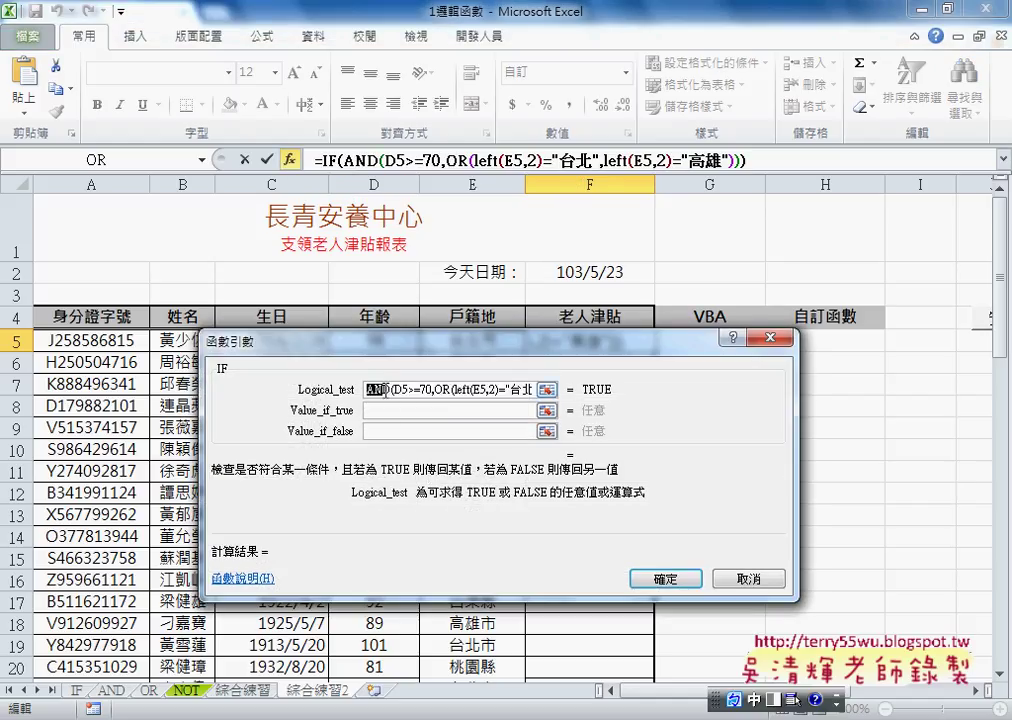
pyautogui.moveTo(392, 389); pyautogui.dragTo(531, 389)
pyautogui.click(438, 389)
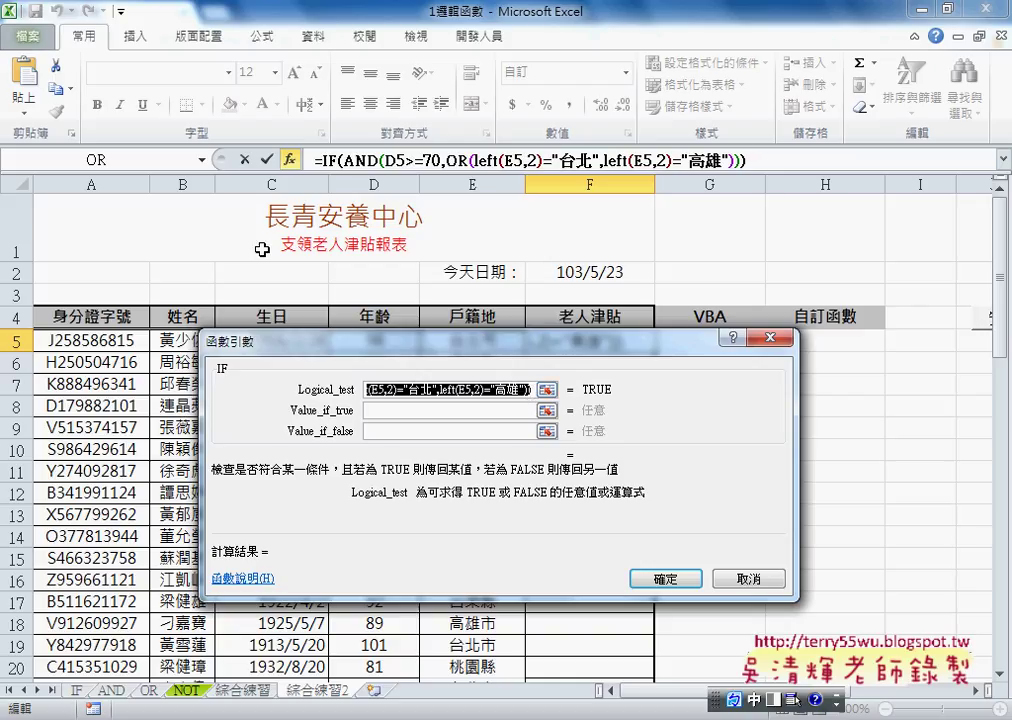
pyautogui.click(434, 411)
pyautogui.click(434, 411)
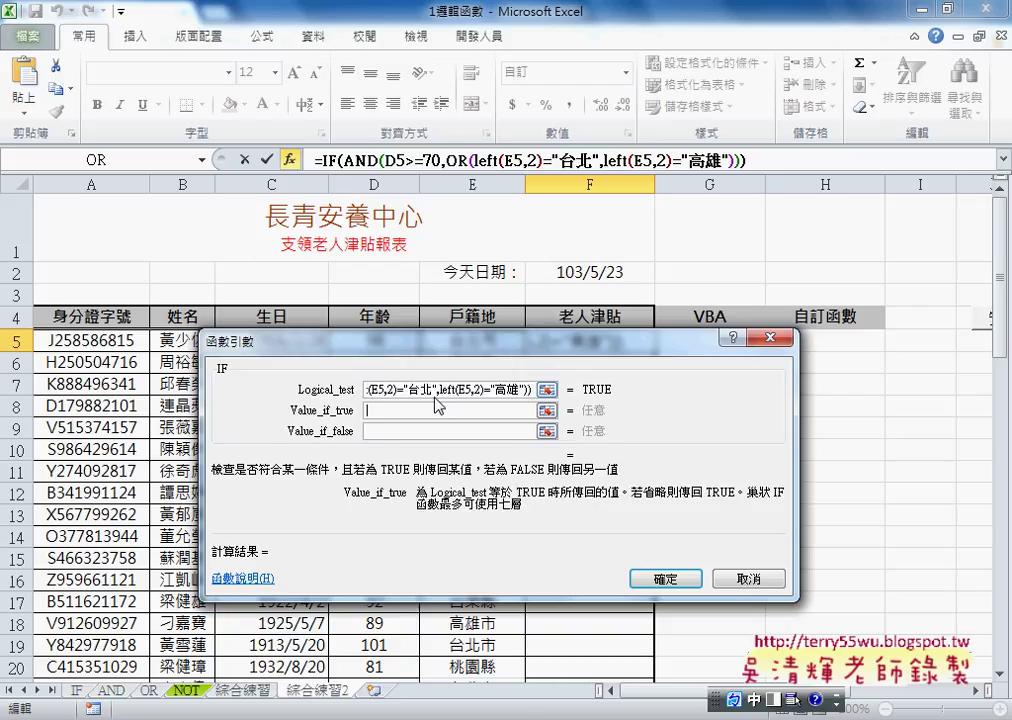
pyautogui.moveTo(437, 389); pyautogui.dragTo(520, 390)
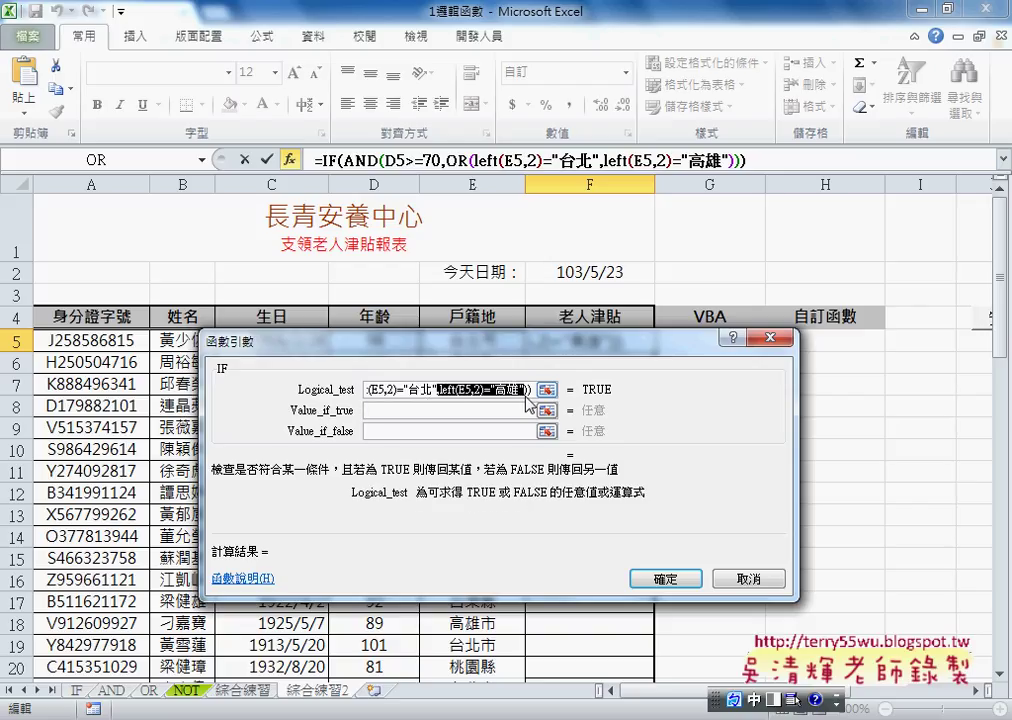
pyautogui.press('Delete')
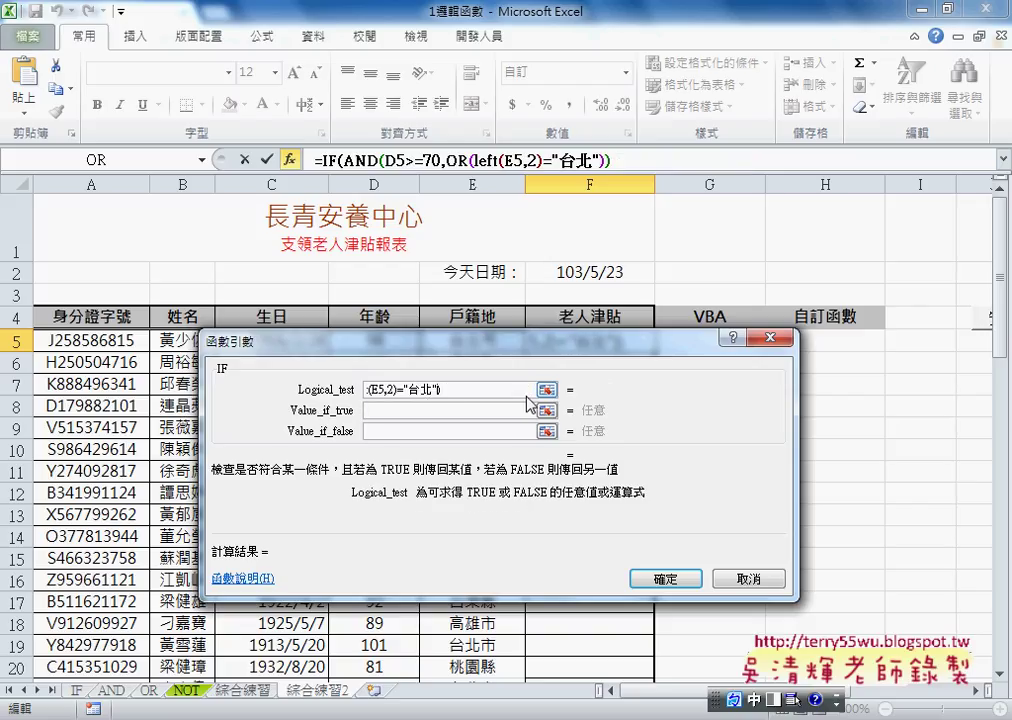
pyautogui.press('Left')
pyautogui.press('Left')
pyautogui.press('Left')
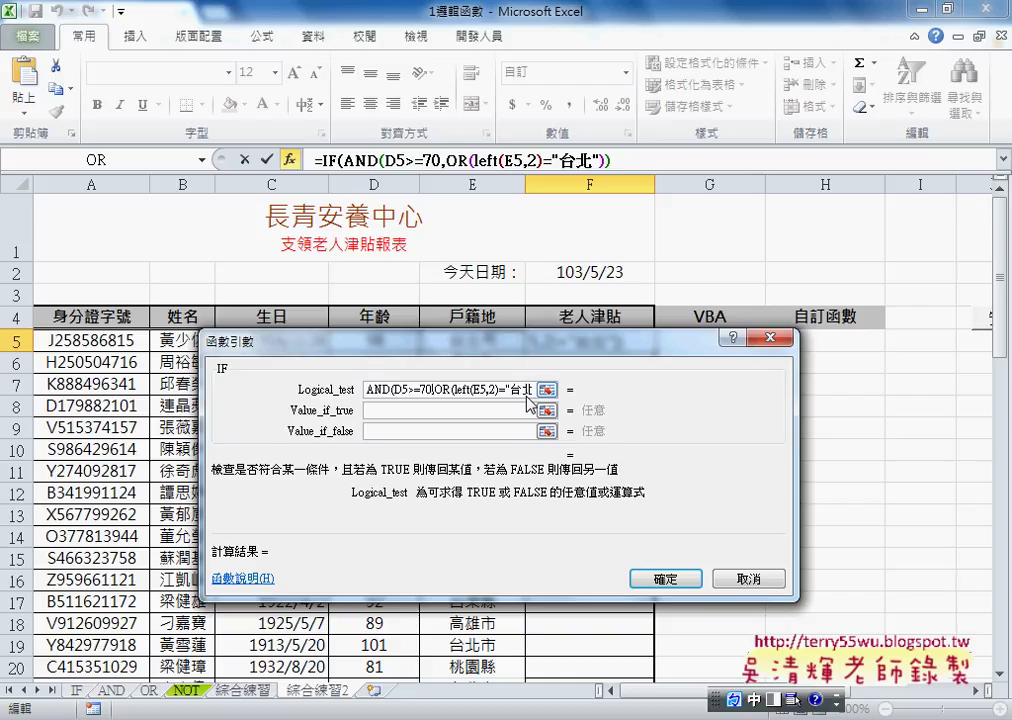
pyautogui.press('Left')
pyautogui.press('Delete')
pyautogui.press('Delete')
pyautogui.press('Delete')
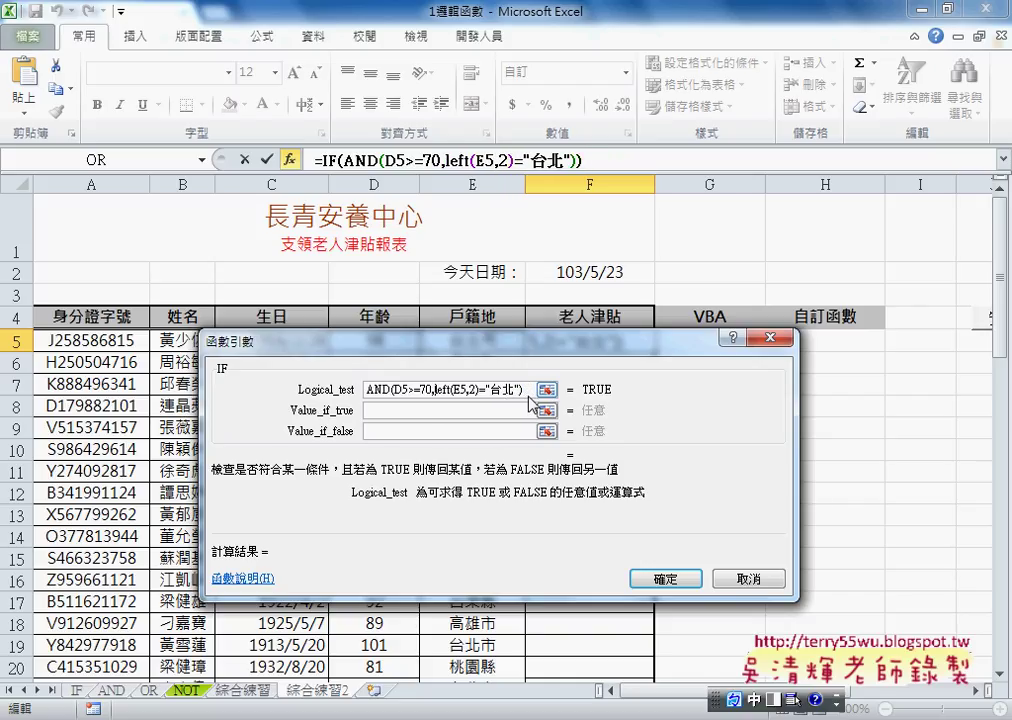
# Set Value_if_true to 標準 and Value_if_false to 不標準, then confirm the formula
pyautogui.click(463, 411)
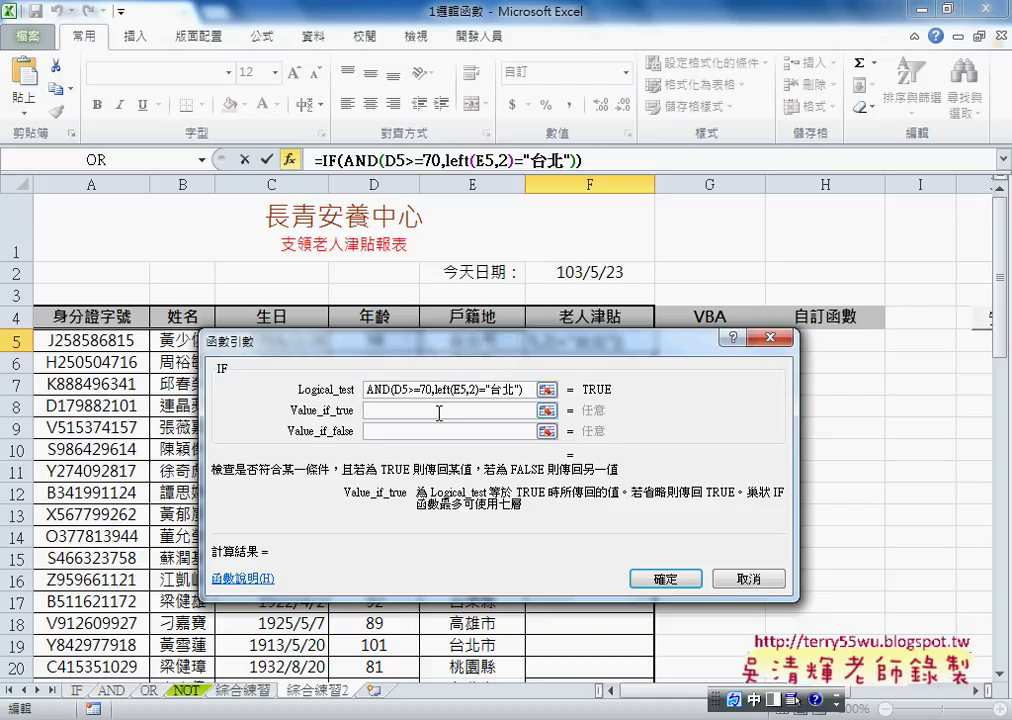
pyautogui.write('ㄅ')
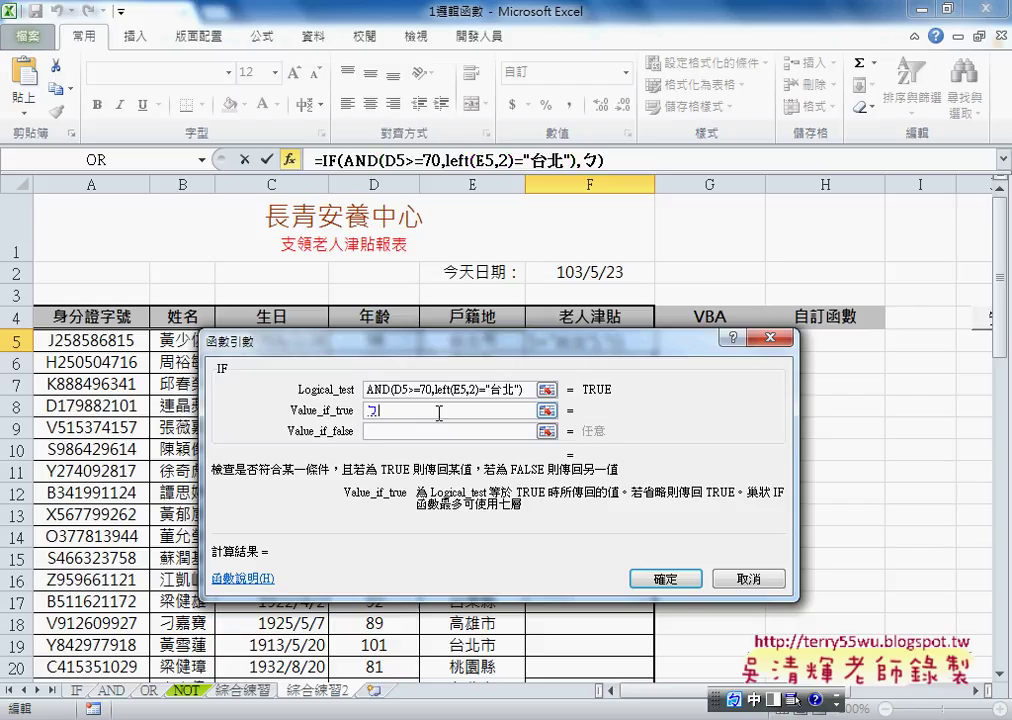
pyautogui.write('標準')
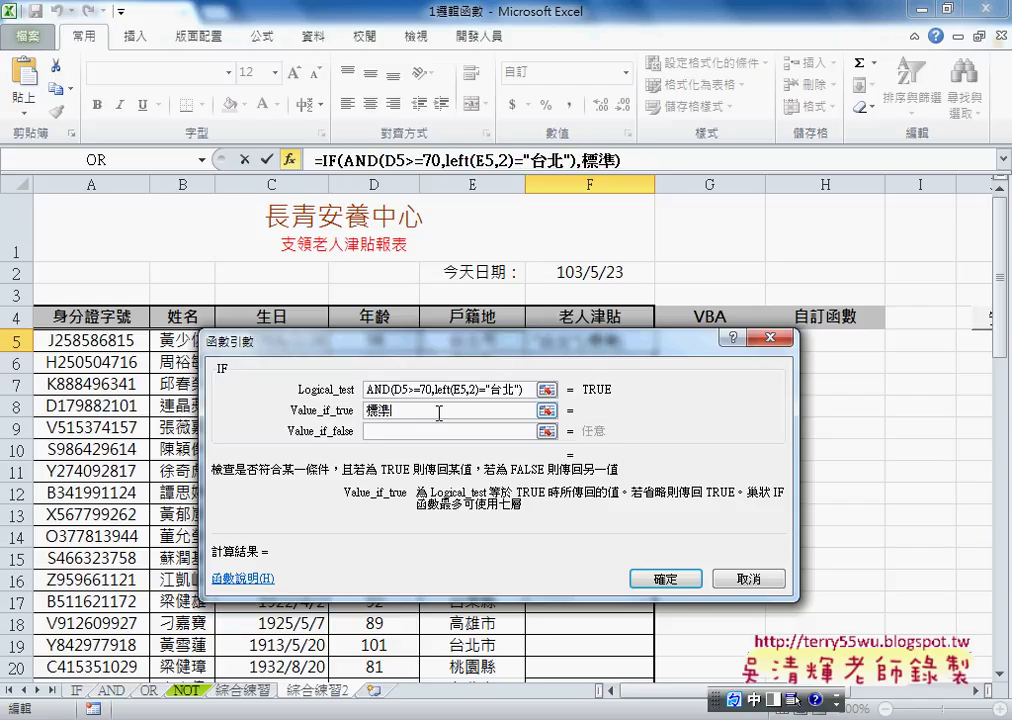
pyautogui.press('Tab')
pyautogui.write('ㄨ')
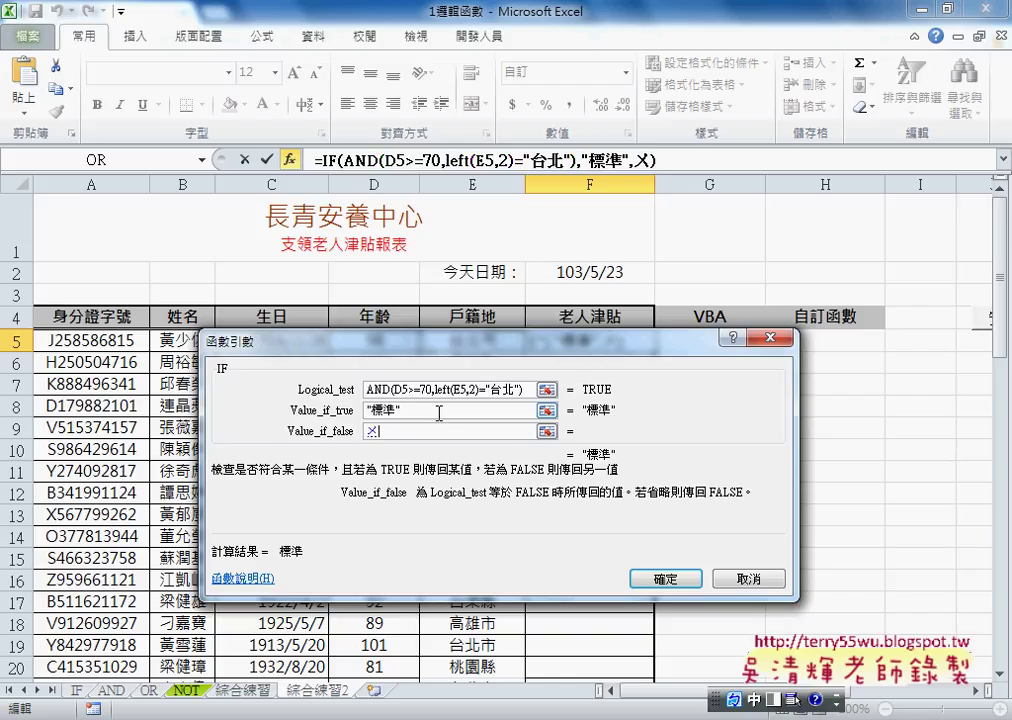
pyautogui.write('不ㄓ')
pyautogui.write('標')
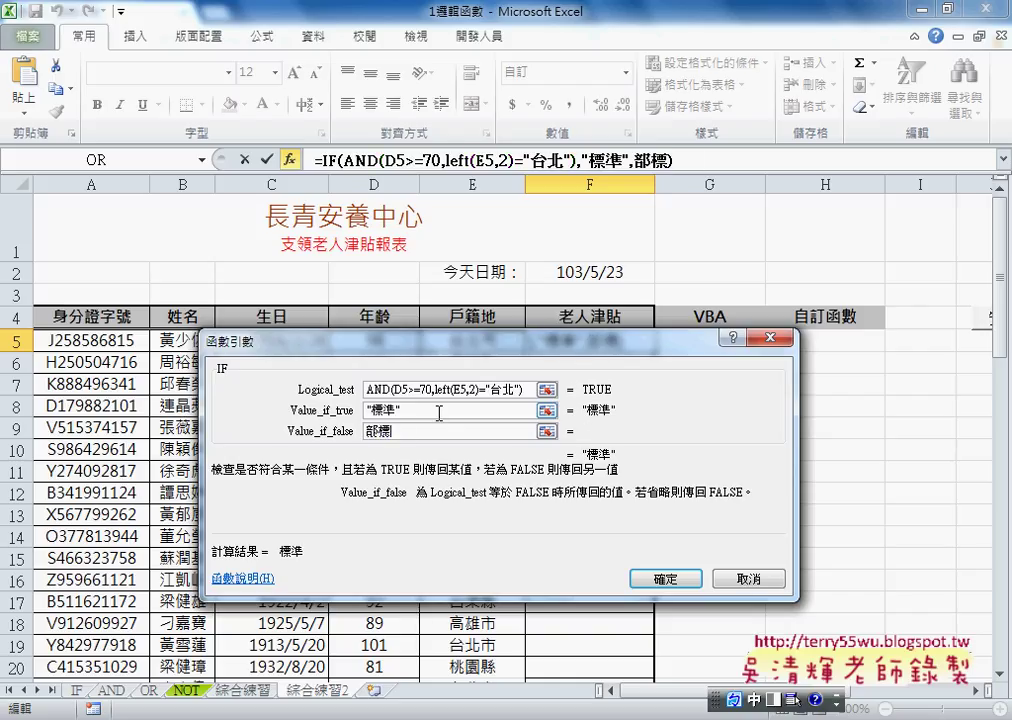
pyautogui.write('準')
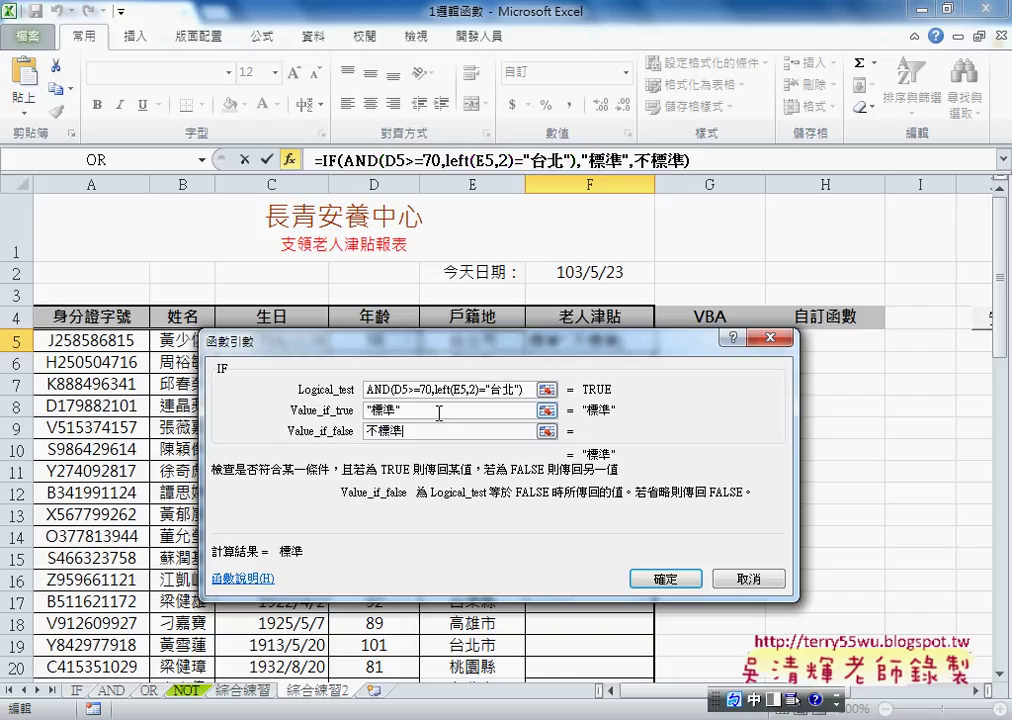
pyautogui.click(438, 411)
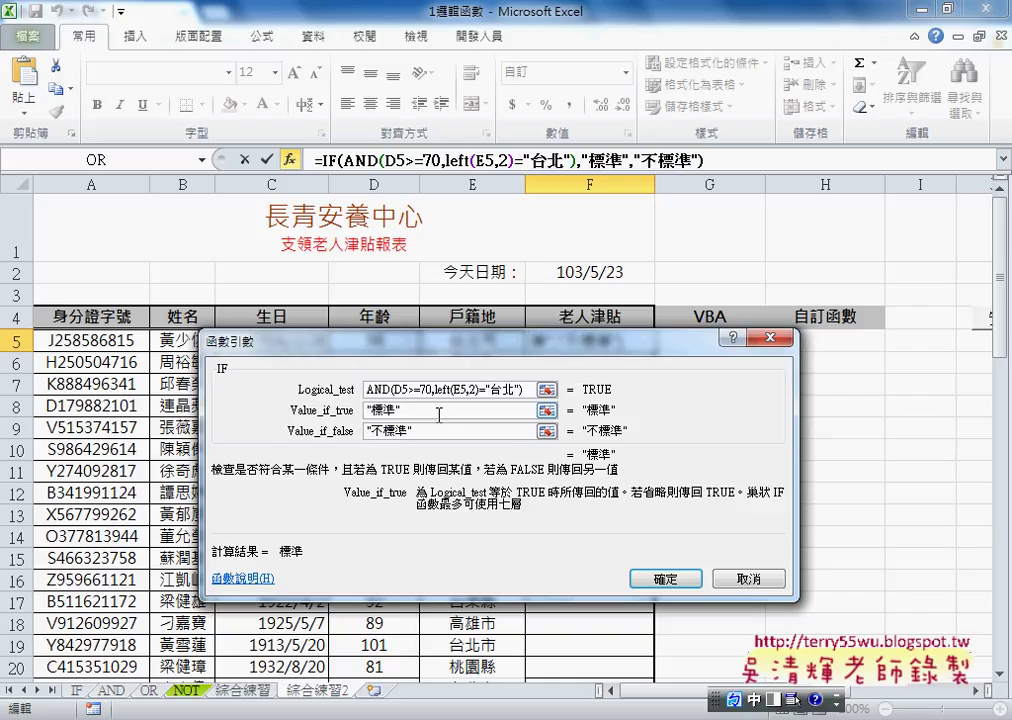
pyautogui.click(677, 586)
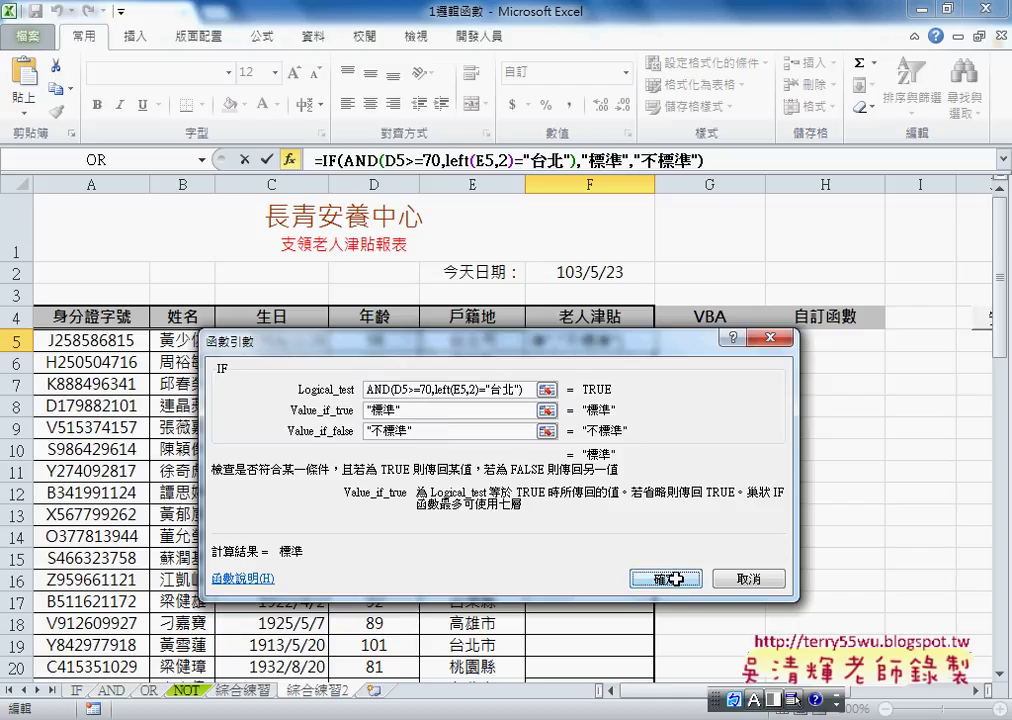
pyautogui.click(677, 584)
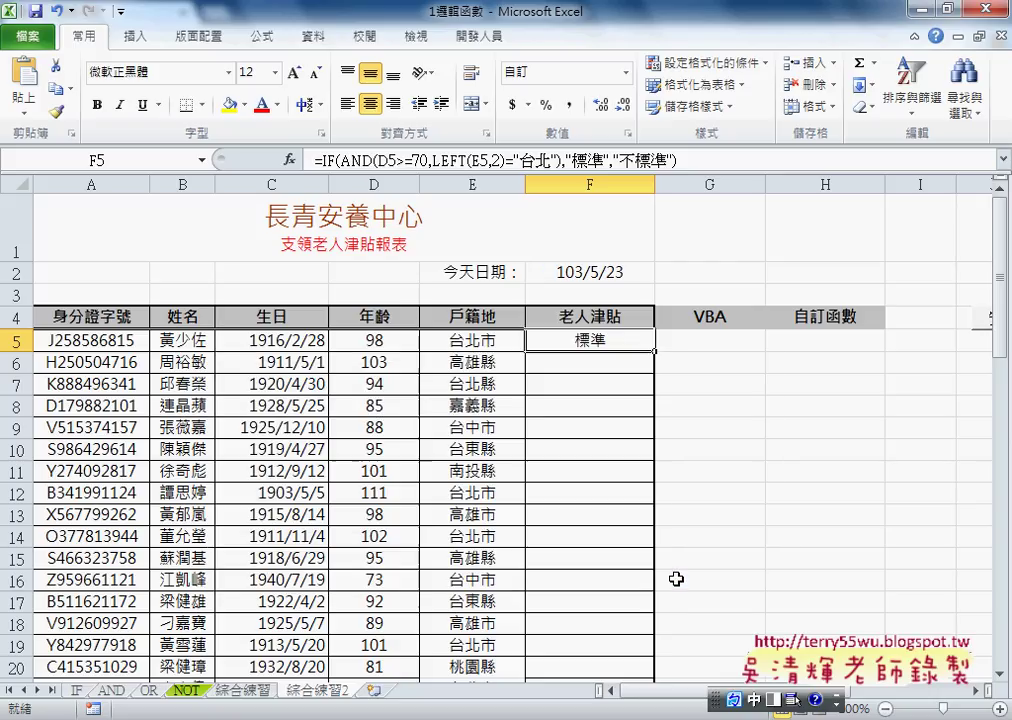
# Fill F5's formula down column F and spot-check results like F12 against their locations
pyautogui.doubleClick(655, 354)
pyautogui.click(598, 385)
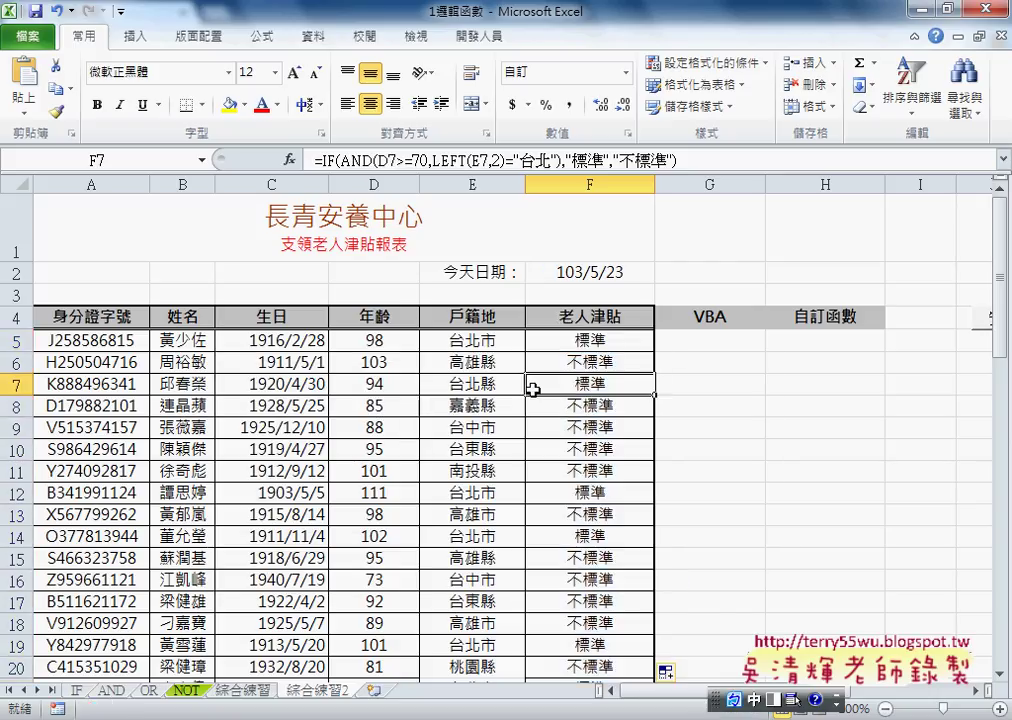
pyautogui.click(515, 386)
pyautogui.click(576, 425)
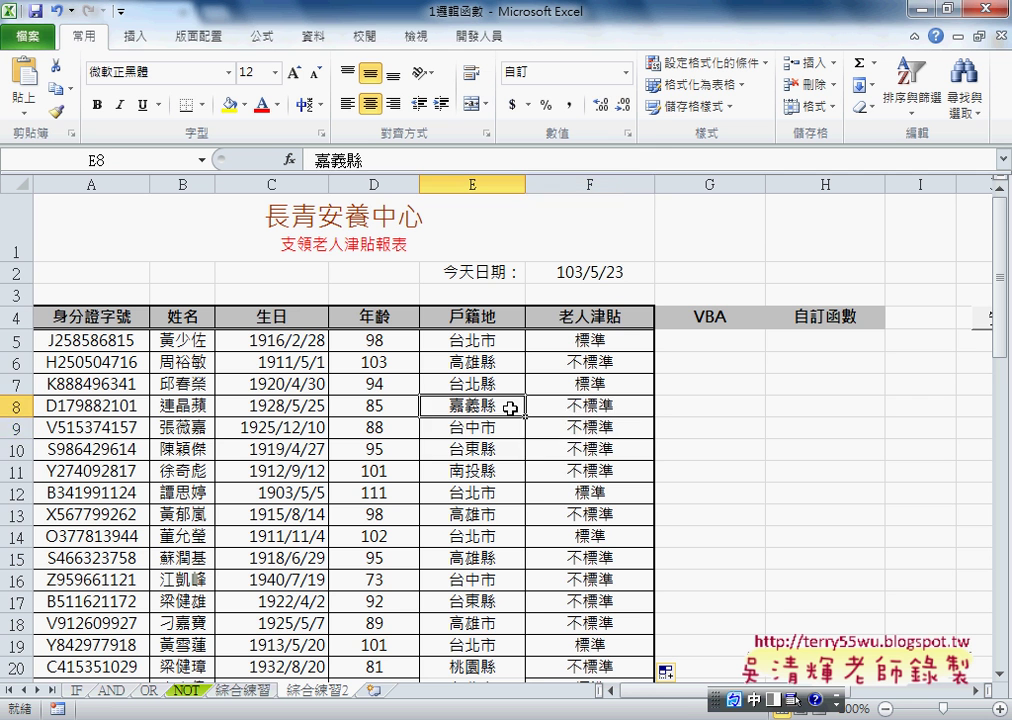
pyautogui.moveTo(471, 403); pyautogui.dragTo(590, 470)
pyautogui.moveTo(479, 484); pyautogui.dragTo(479, 500)
pyautogui.click(479, 500)
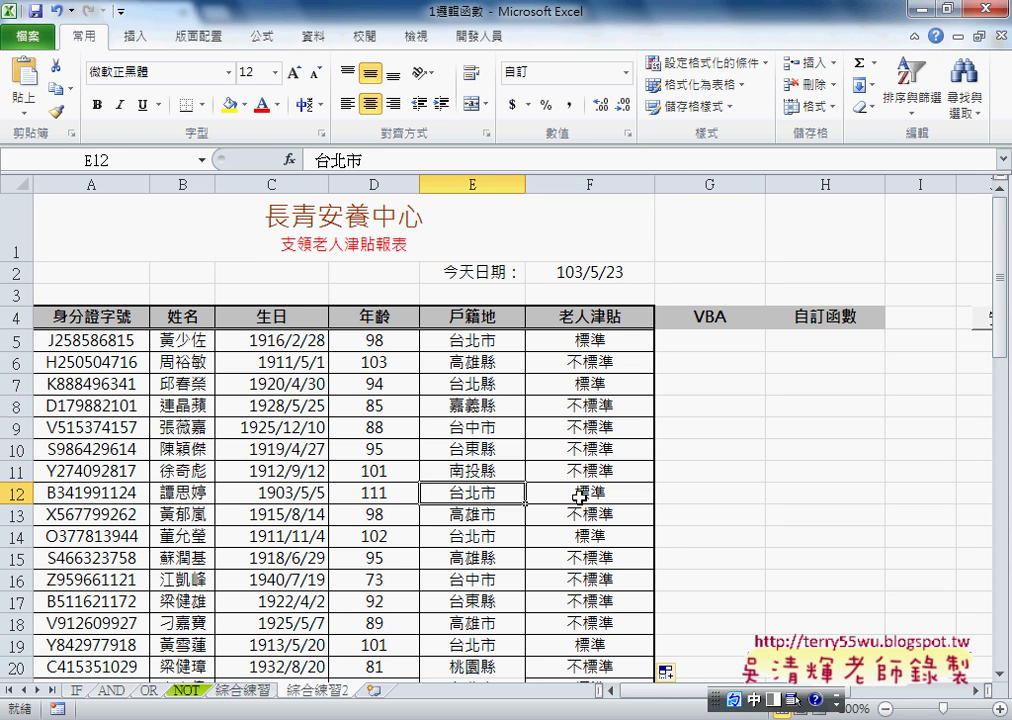
pyautogui.click(585, 499)
pyautogui.scroll(-1, 580, 497)
pyautogui.scroll(1, 580, 480)
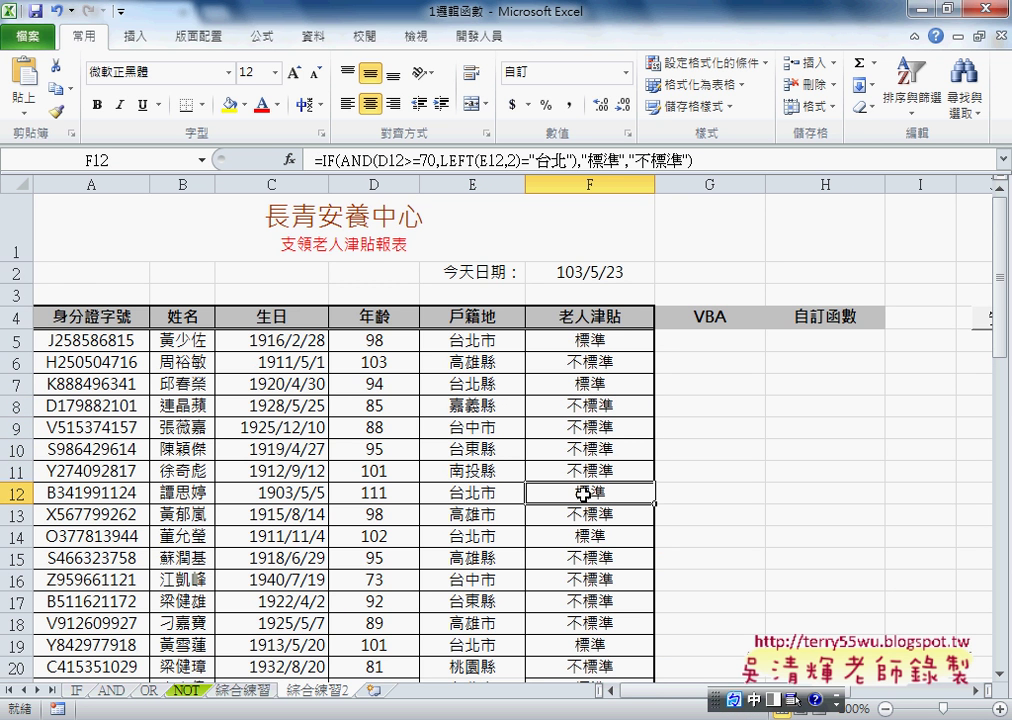
# Review the first data row: F5's formula, the VBA and 自訂函數 cells, and the ID number
pyautogui.click(590, 338)
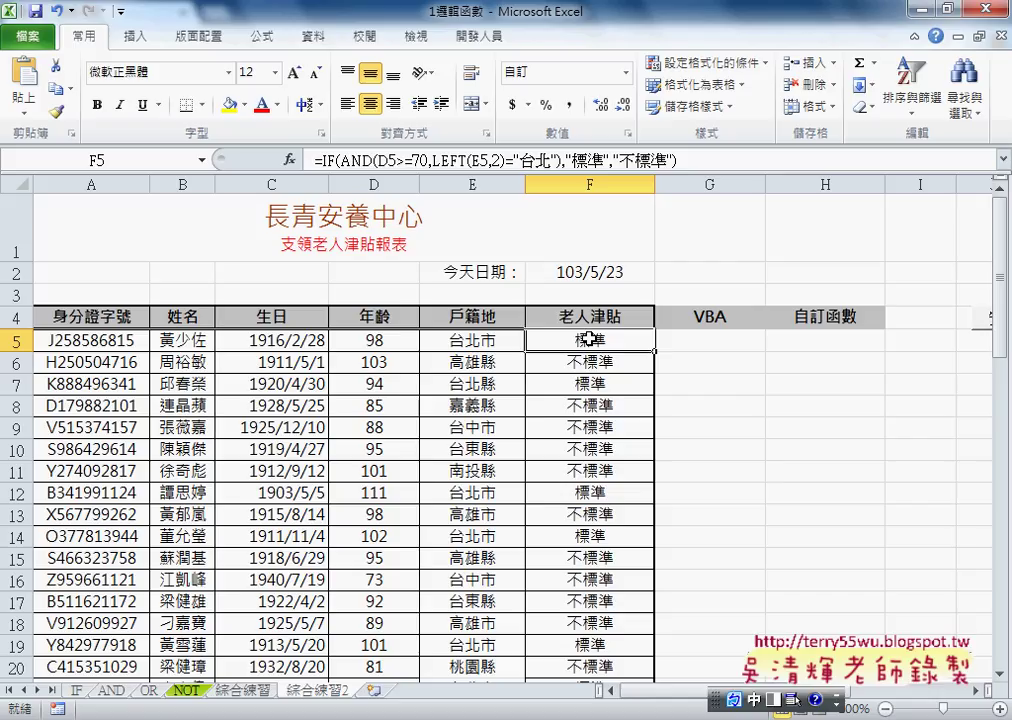
pyautogui.click(718, 342)
pyautogui.click(628, 338)
pyautogui.click(672, 338)
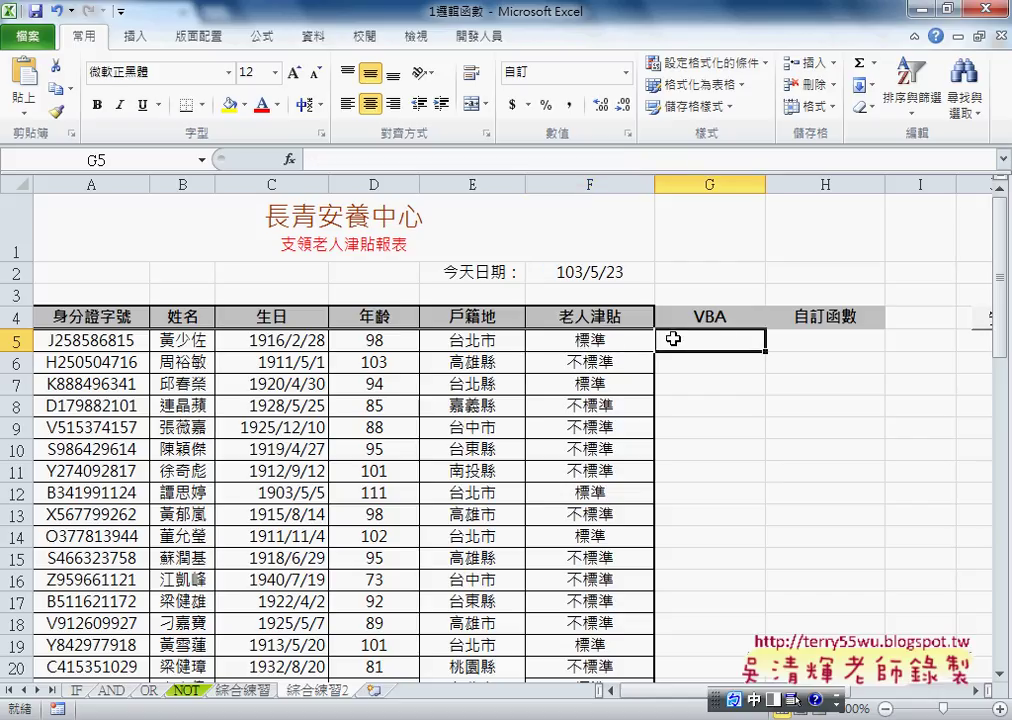
pyautogui.click(824, 346)
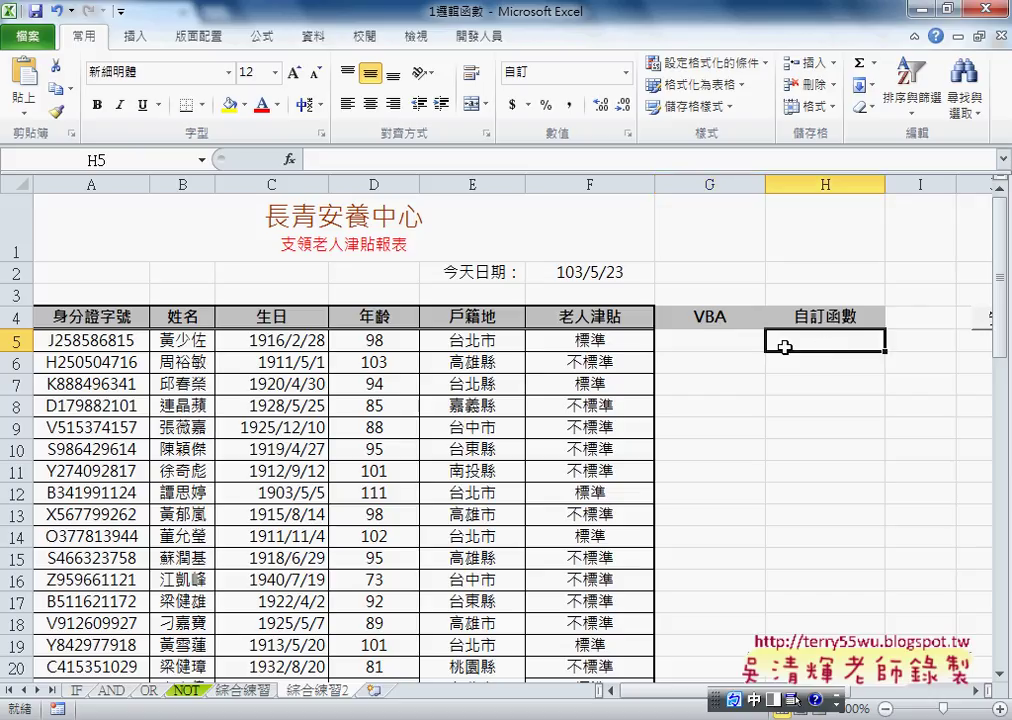
pyautogui.click(590, 340)
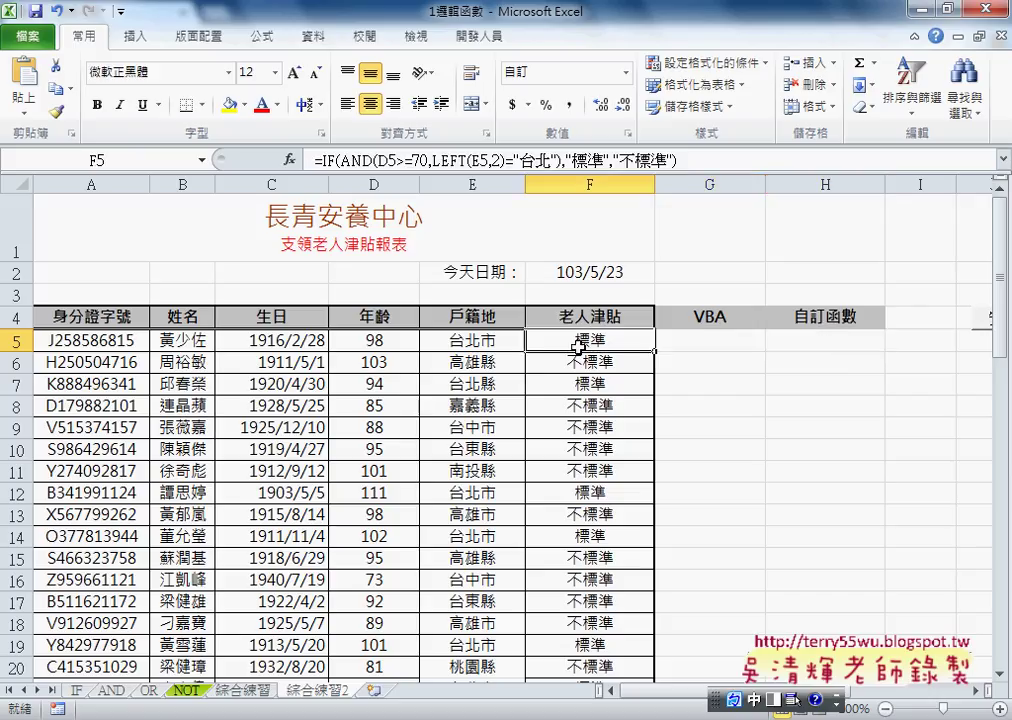
pyautogui.click(113, 341)
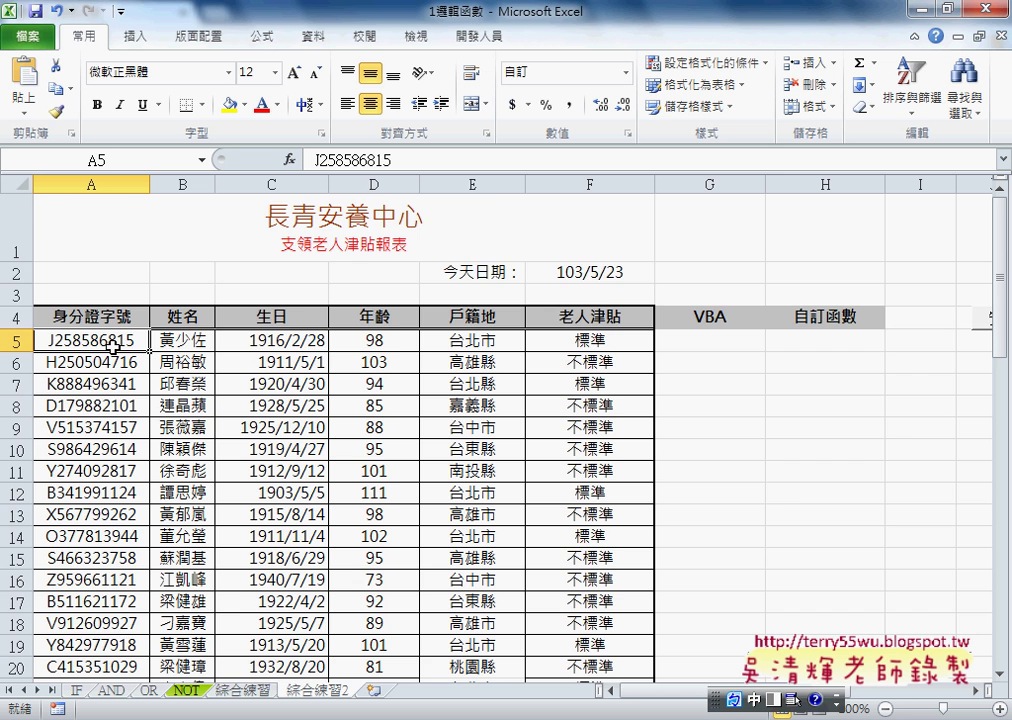
pyautogui.hotkey('ctrl', 'Down')
pyautogui.scroll(-1, 131, 336)
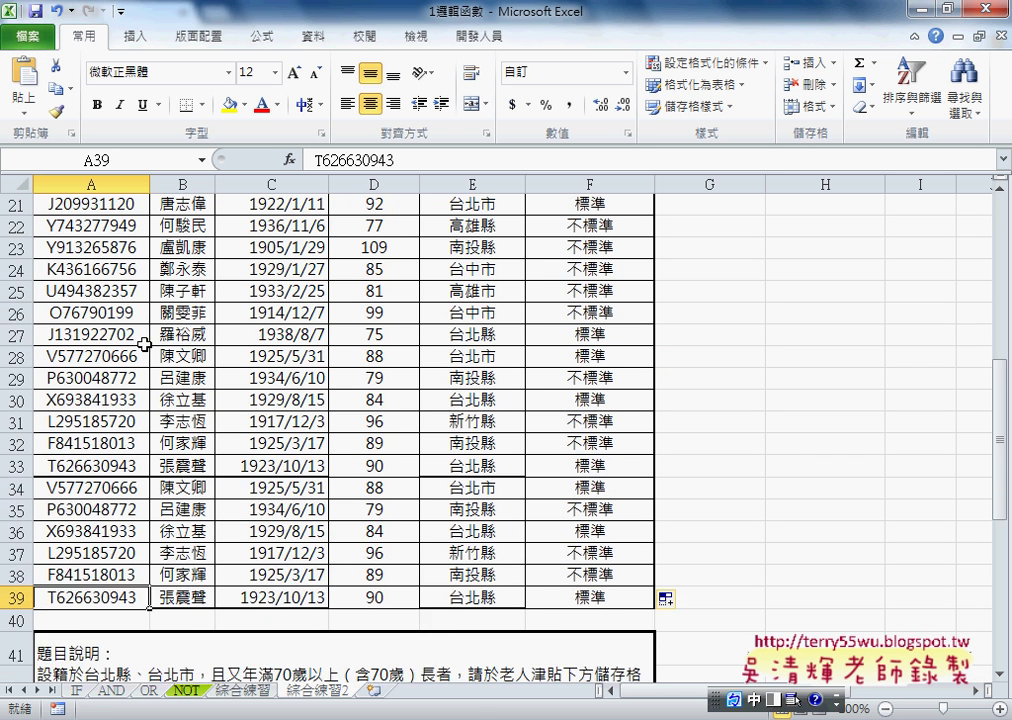
pyautogui.scroll(-1, 145, 332)
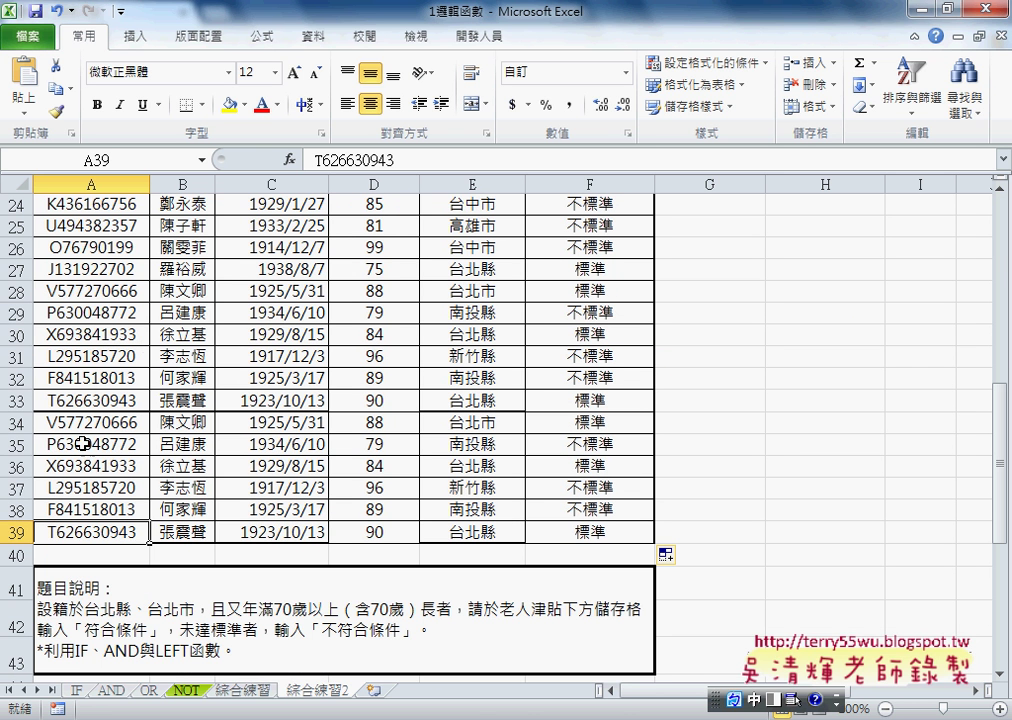
pyautogui.click(14, 532)
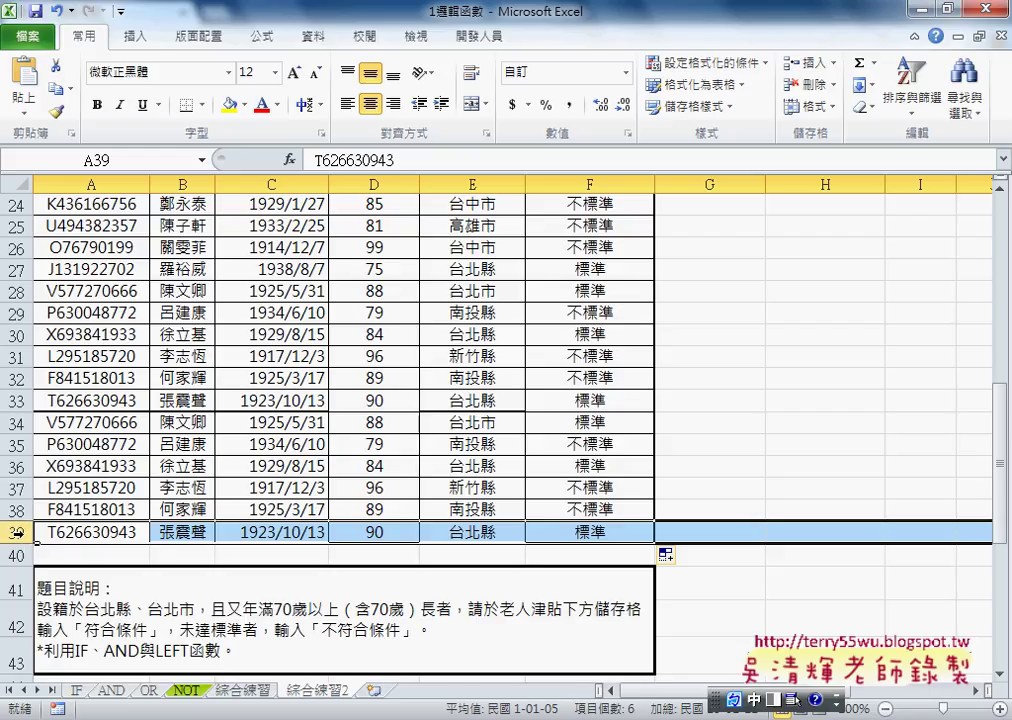
pyautogui.scroll(5, 15, 422)
pyautogui.scroll(3, 15, 422)
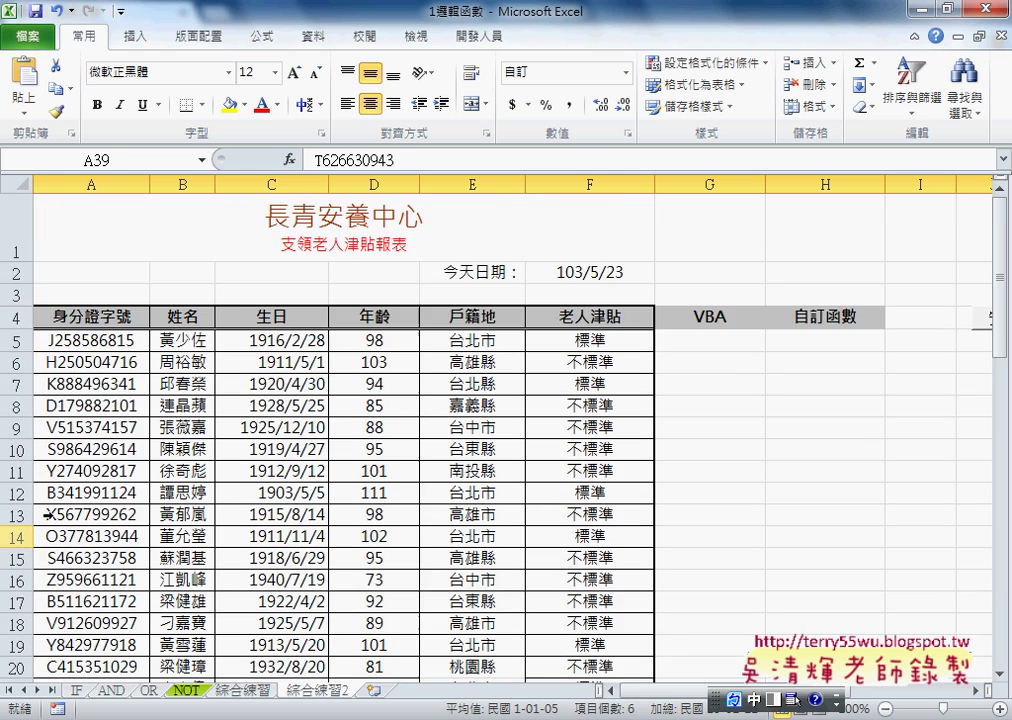
pyautogui.click(17, 339)
pyautogui.scroll(-4, 50, 600)
pyautogui.scroll(-4, 50, 385)
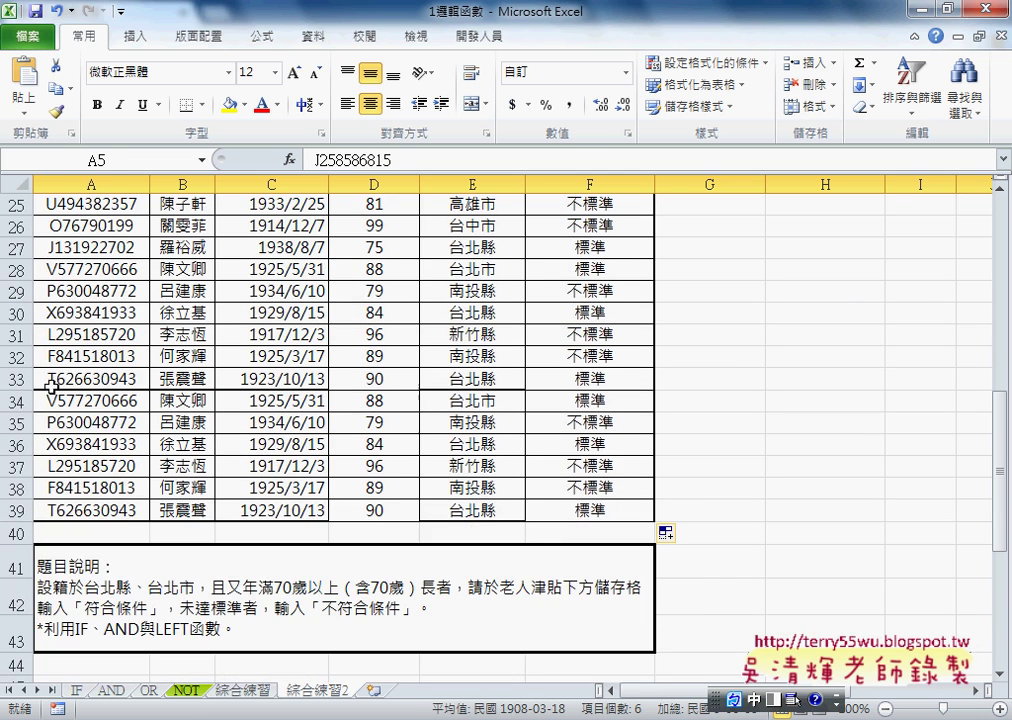
pyautogui.click(15, 509)
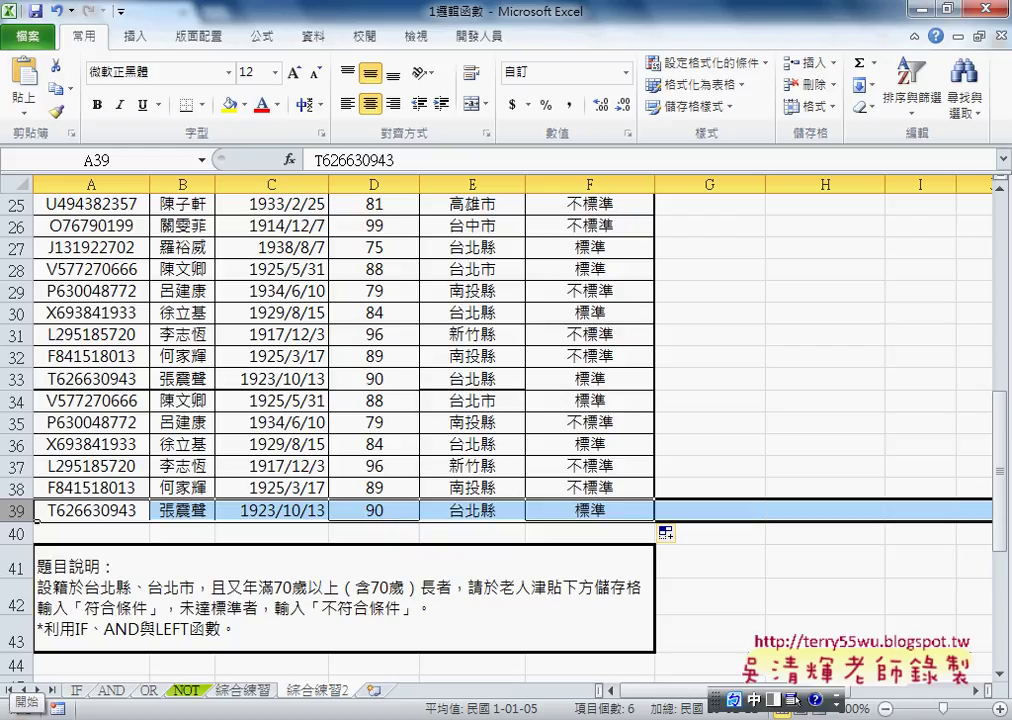
pyautogui.click(17, 534)
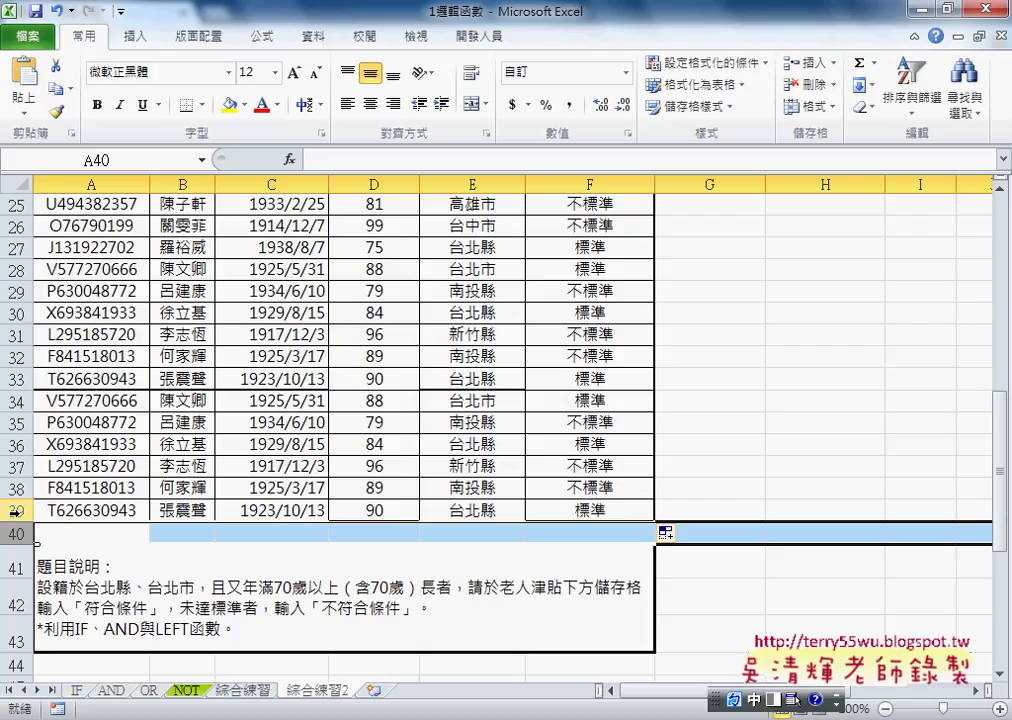
pyautogui.click(96, 514)
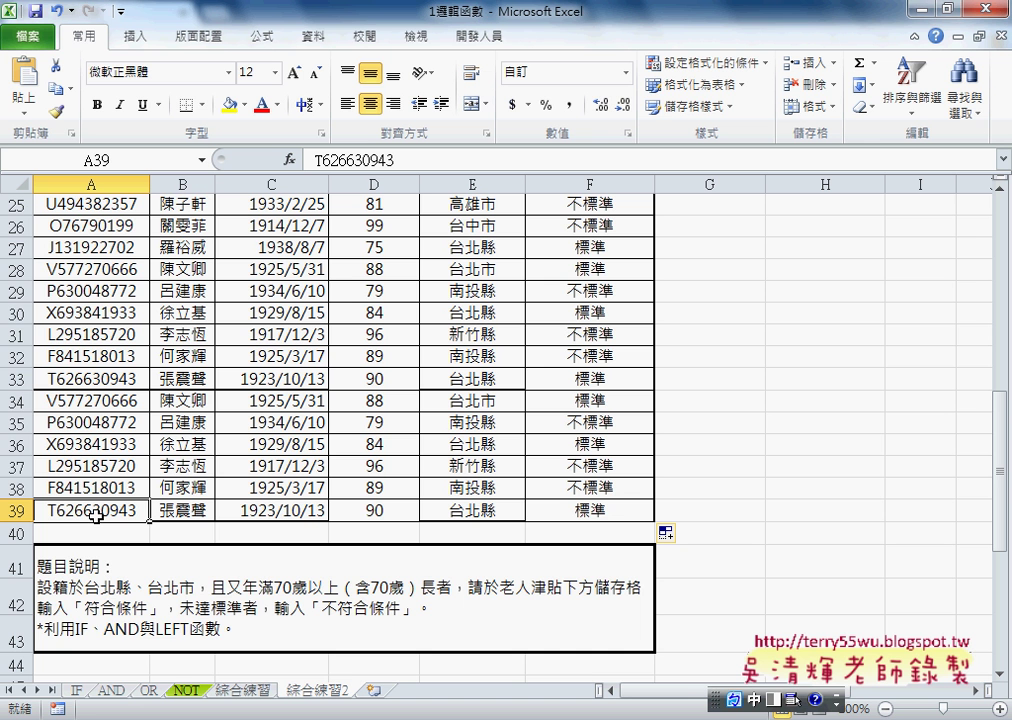
pyautogui.scroll(3, 96, 516)
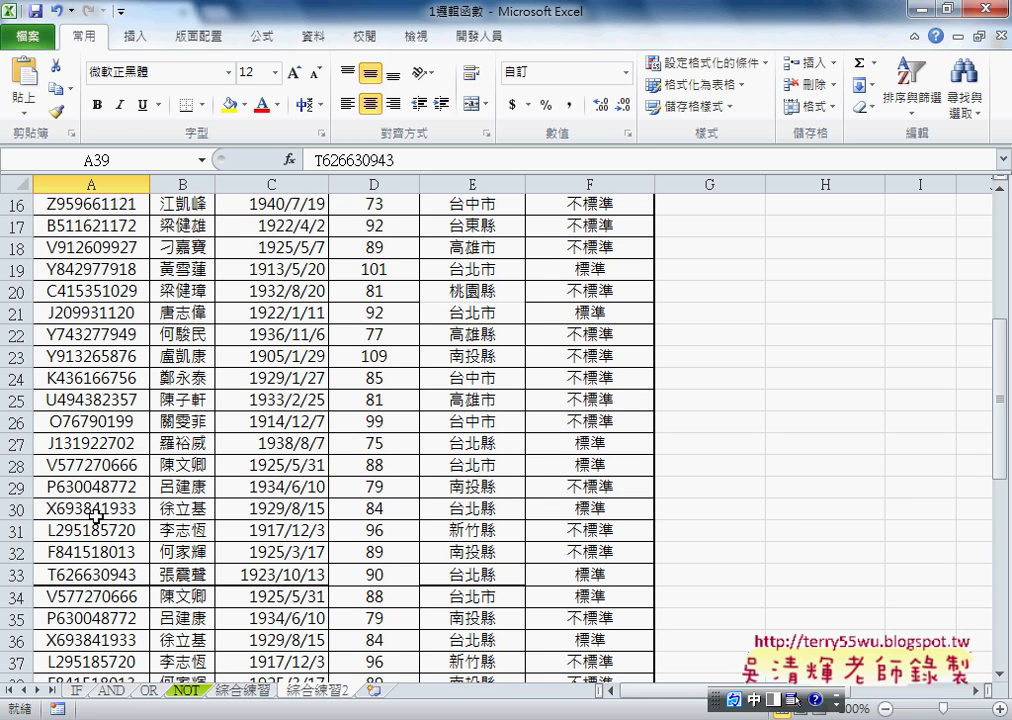
pyautogui.scroll(5, 96, 516)
pyautogui.scroll(-4, 68, 405)
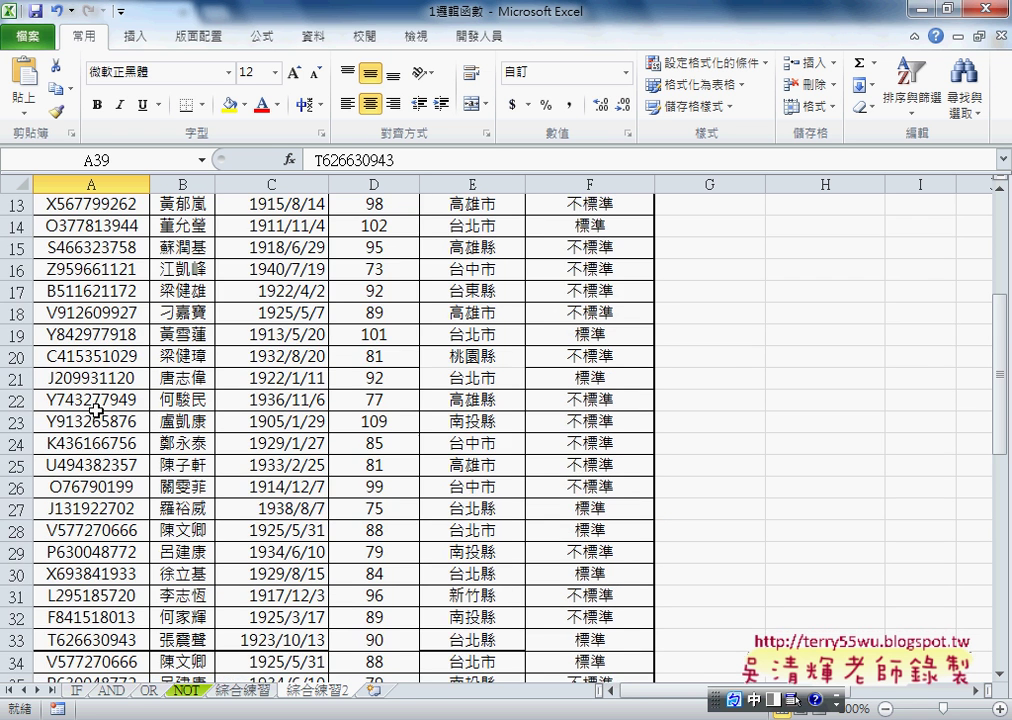
pyautogui.scroll(2, 68, 287)
pyautogui.scroll(2, 114, 283)
pyautogui.click(110, 341)
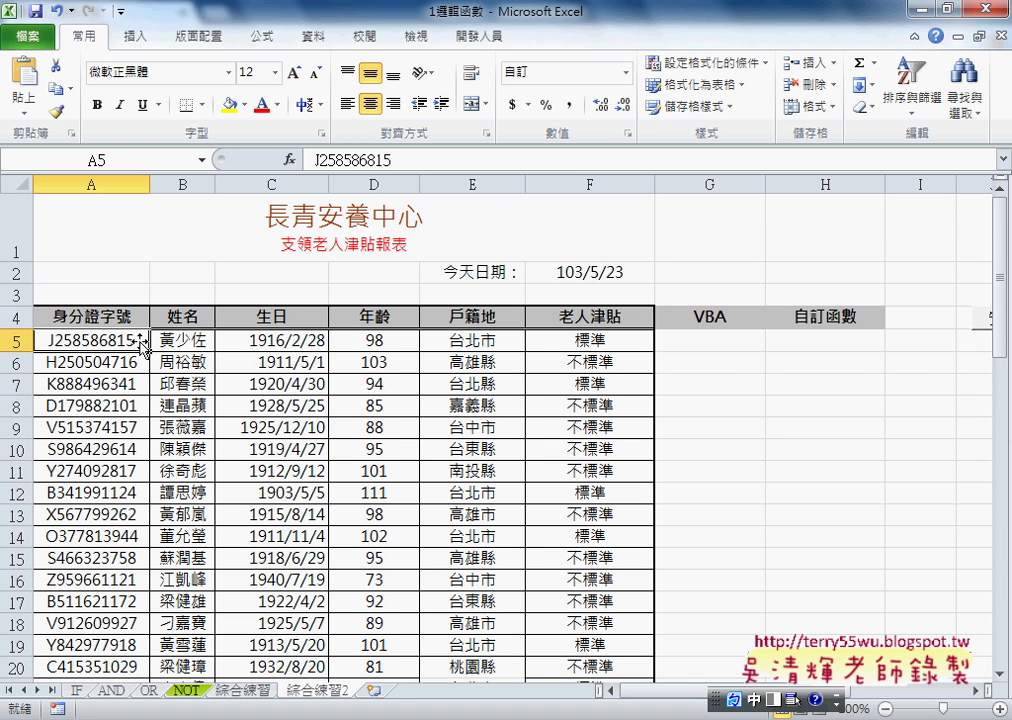
pyautogui.click(592, 343)
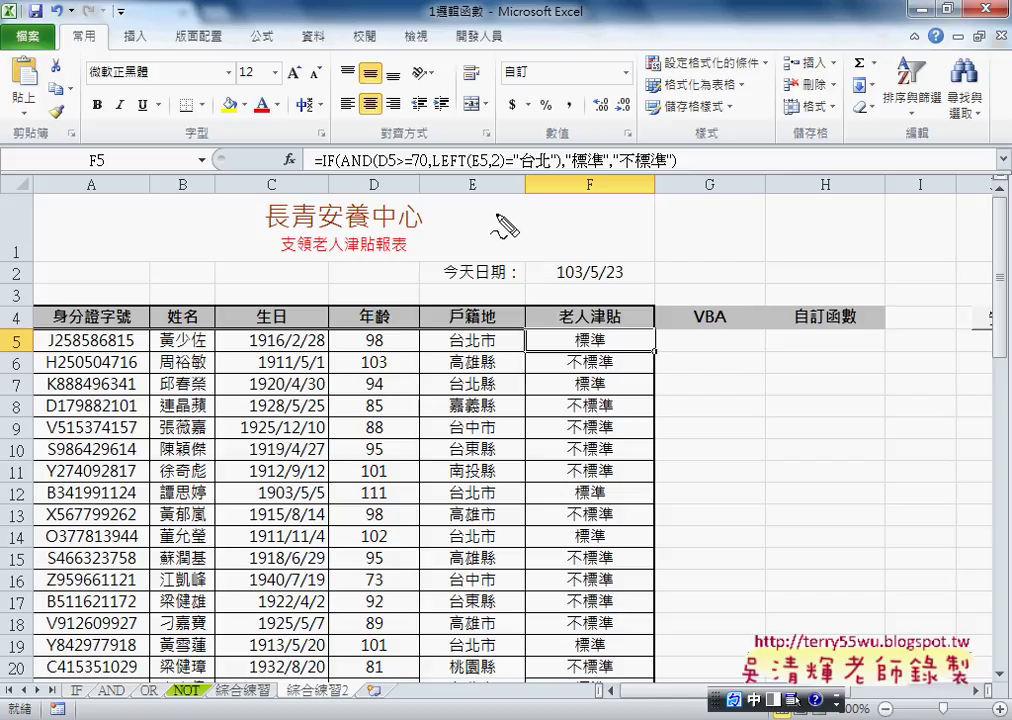
# In red pen, underline the age and 台北 conditions in the formula bar, then circle VBA, 自訂函數 and age 98
pyautogui.moveTo(355, 170); pyautogui.dragTo(603, 172)
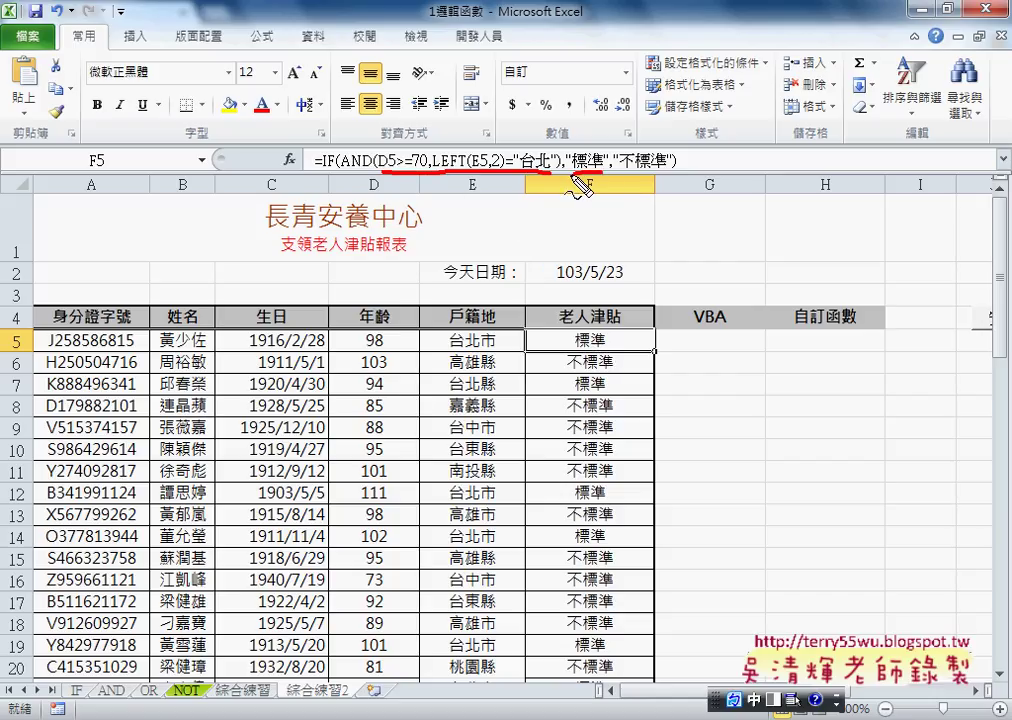
pyautogui.moveTo(736, 320)
pyautogui.mouseDown()
pyautogui.moveTo(690, 338)
pyautogui.moveTo(720, 330)
pyautogui.mouseUp()
pyautogui.moveTo(830, 328)
pyautogui.mouseDown()
pyautogui.moveTo(822, 314)
pyautogui.moveTo(836, 343)
pyautogui.mouseUp()
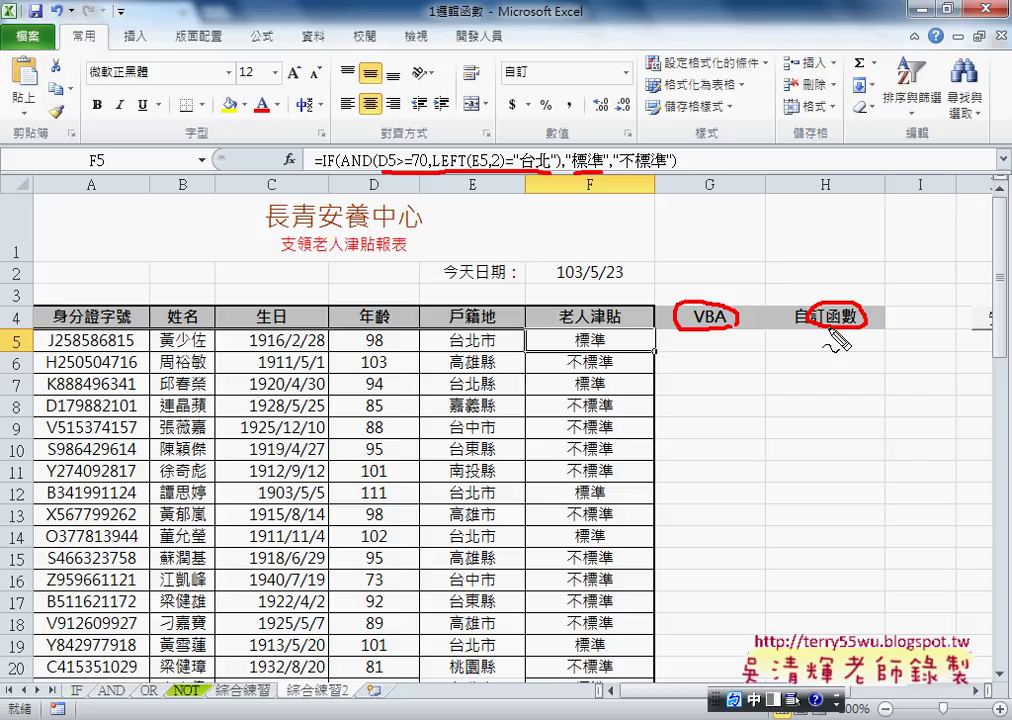
pyautogui.hotkey('ctrl', 'z')
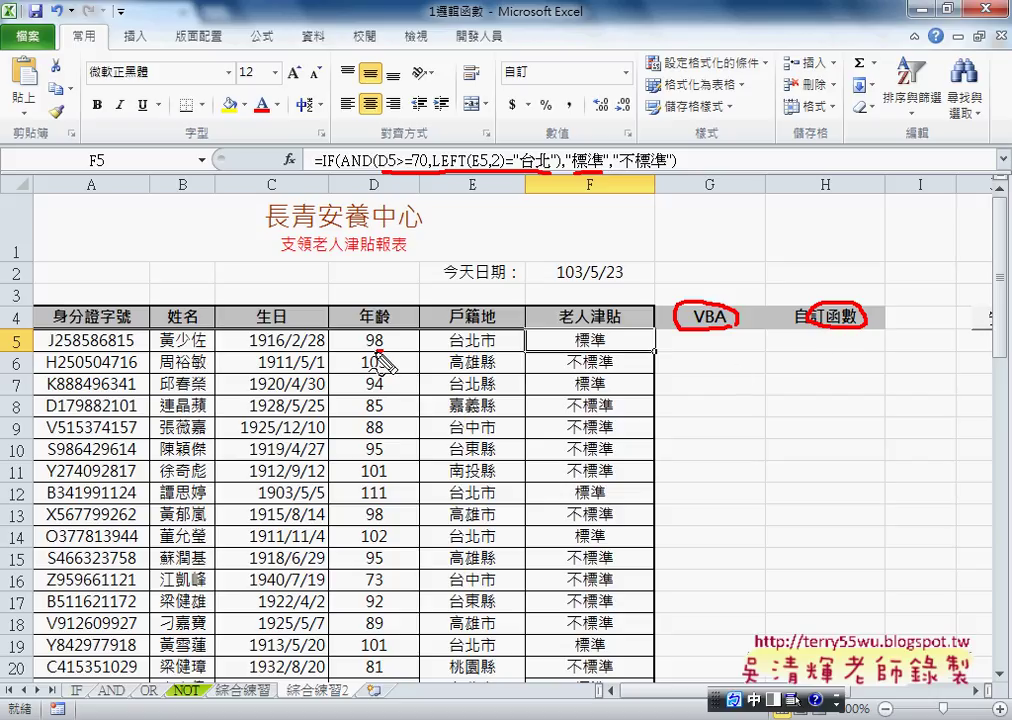
pyautogui.moveTo(378, 351)
pyautogui.mouseDown()
pyautogui.moveTo(375, 332)
pyautogui.moveTo(398, 339)
pyautogui.moveTo(394, 356)
pyautogui.mouseUp()
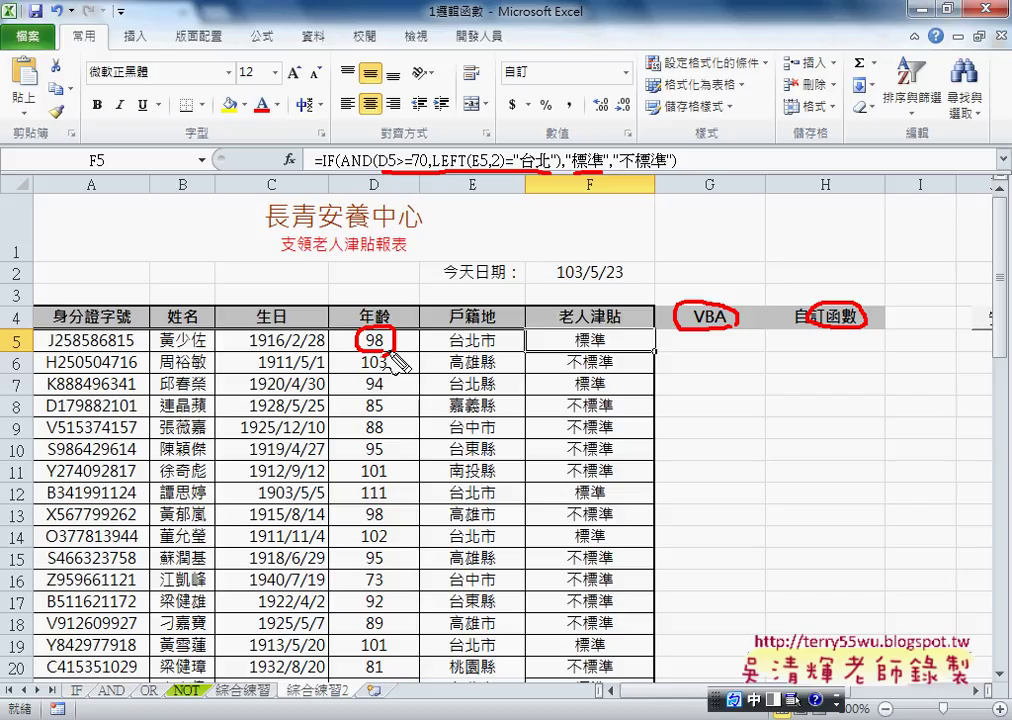